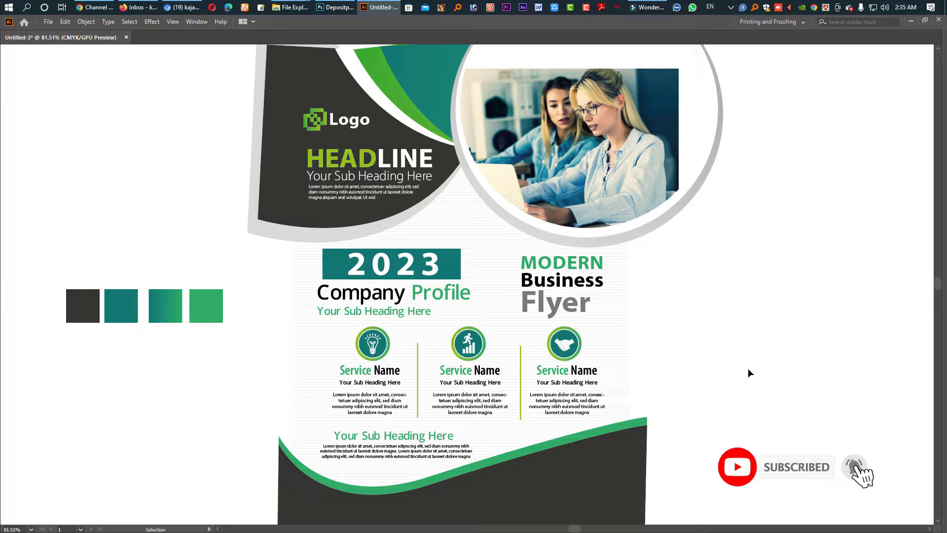
# Examine the finished flyer's header shapes, subheading and photo, both uncropped and cropped to the page.
pyautogui.click(587, 163)
pyautogui.click(371, 179)
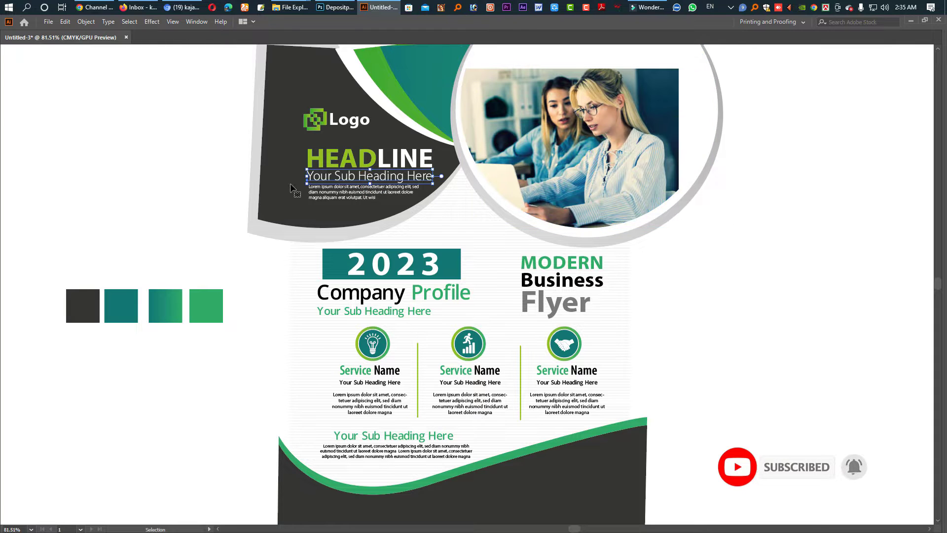
pyautogui.click(256, 212)
pyautogui.moveTo(290, 217); pyautogui.dragTo(277, 198)
pyautogui.press('a')
pyautogui.press('v')
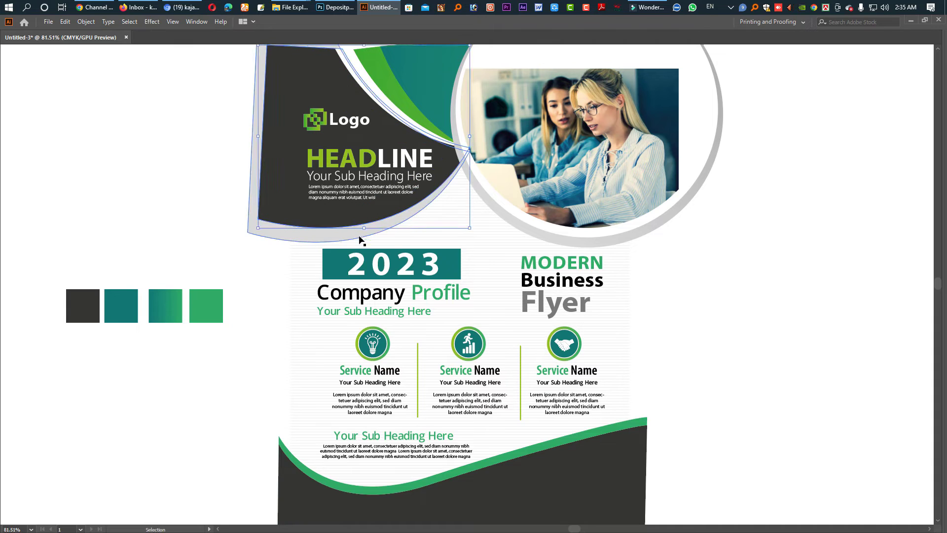
pyautogui.click(756, 300)
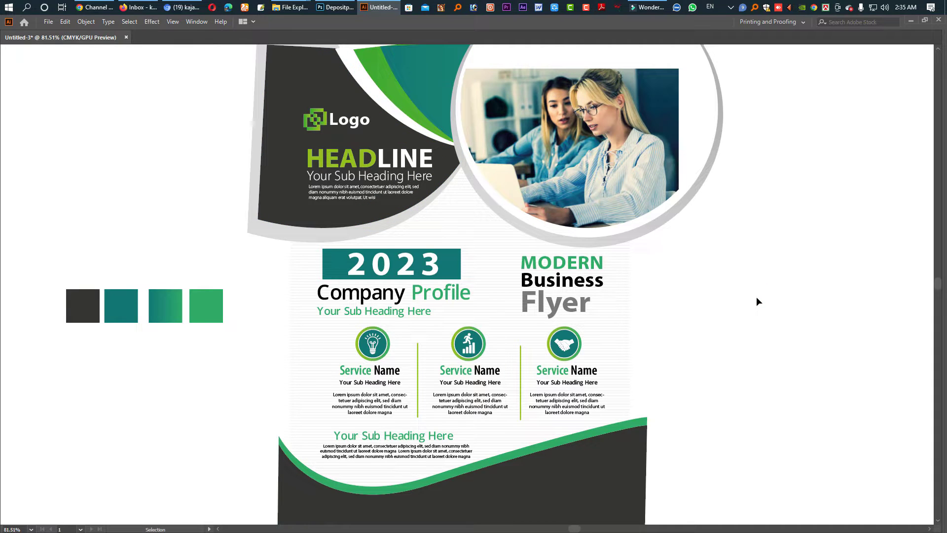
pyautogui.click(757, 297)
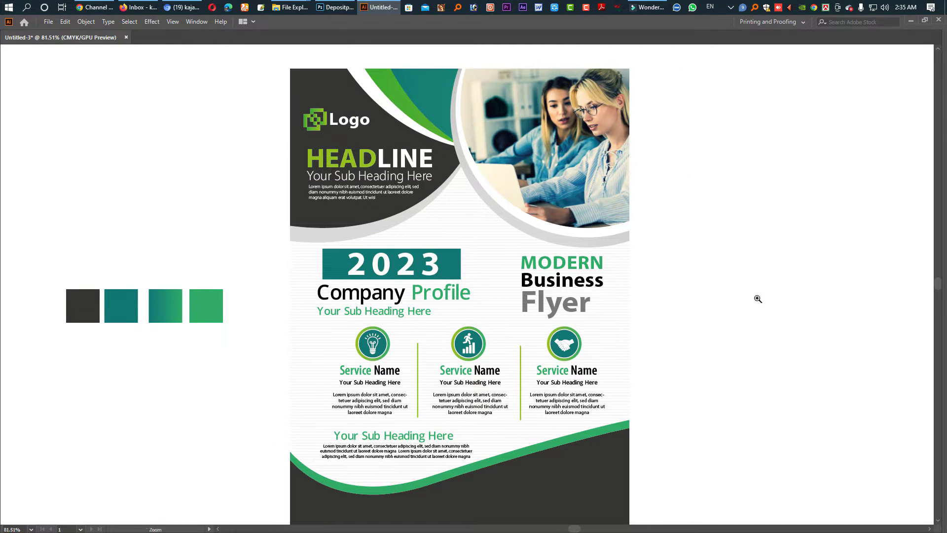
pyautogui.press('super+d')
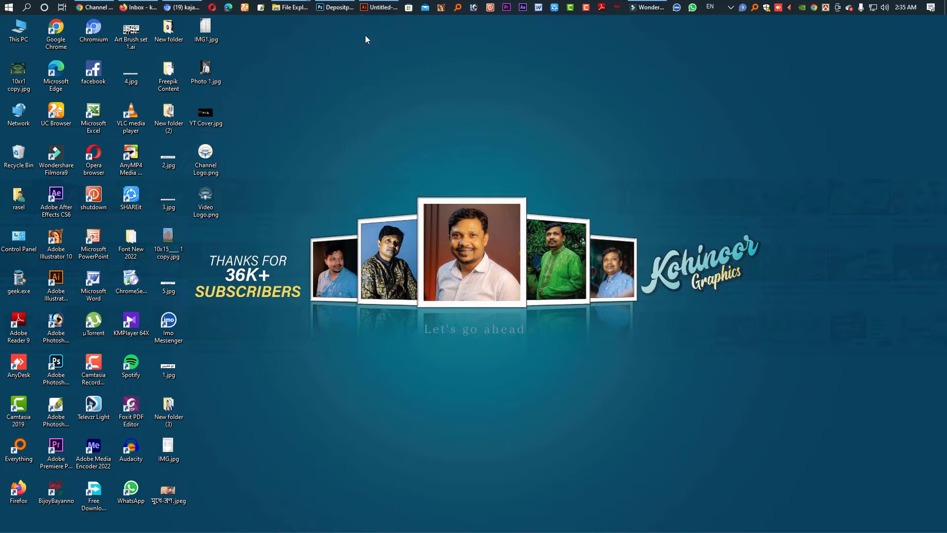
pyautogui.click(379, 8)
pyautogui.click(508, 241)
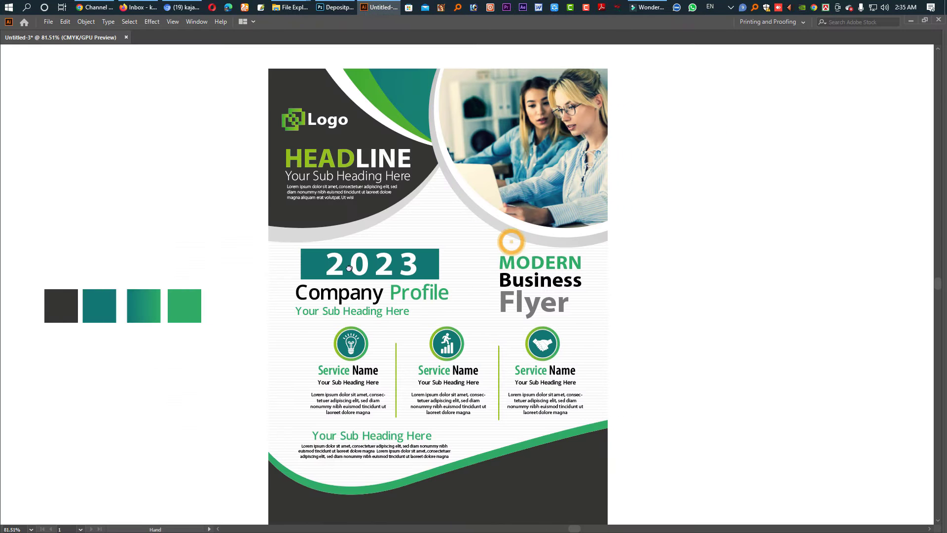
pyautogui.scroll(-3, 365, 269)
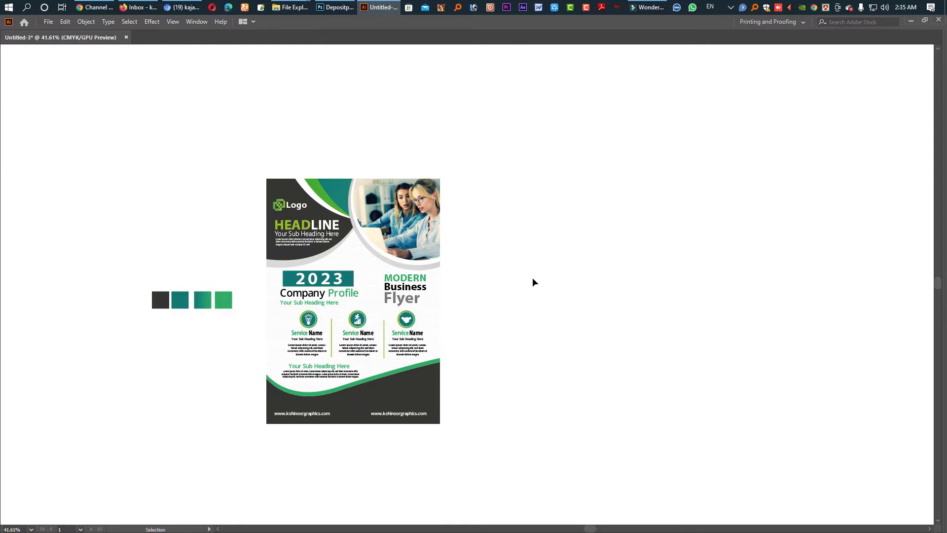
pyautogui.click(644, 8)
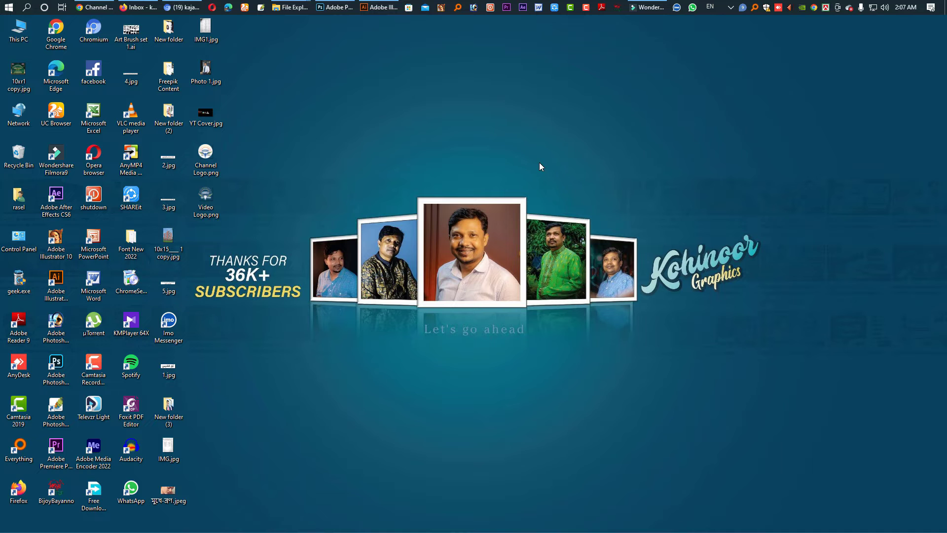
# Switch to Illustrator and create a new A4 document, 210 x 297 mm.
pyautogui.click(381, 7)
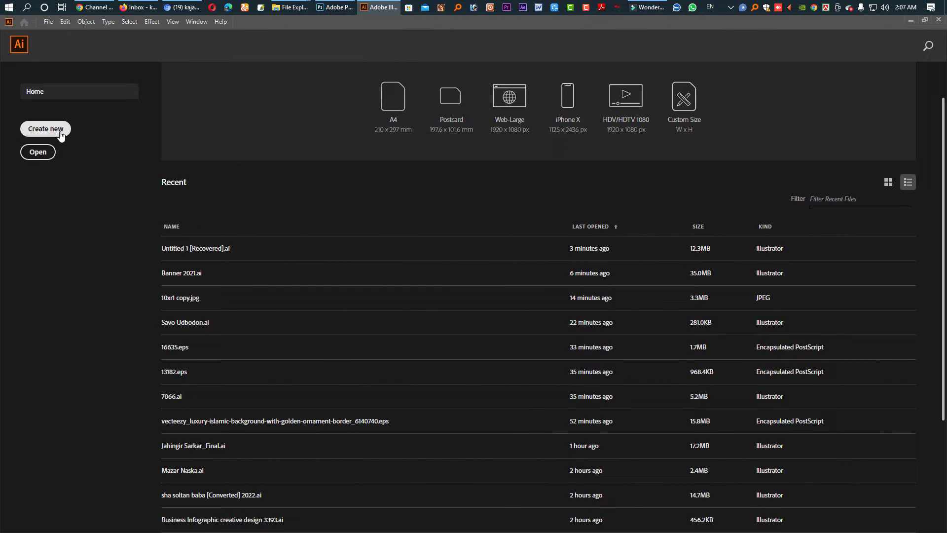
pyautogui.click(404, 107)
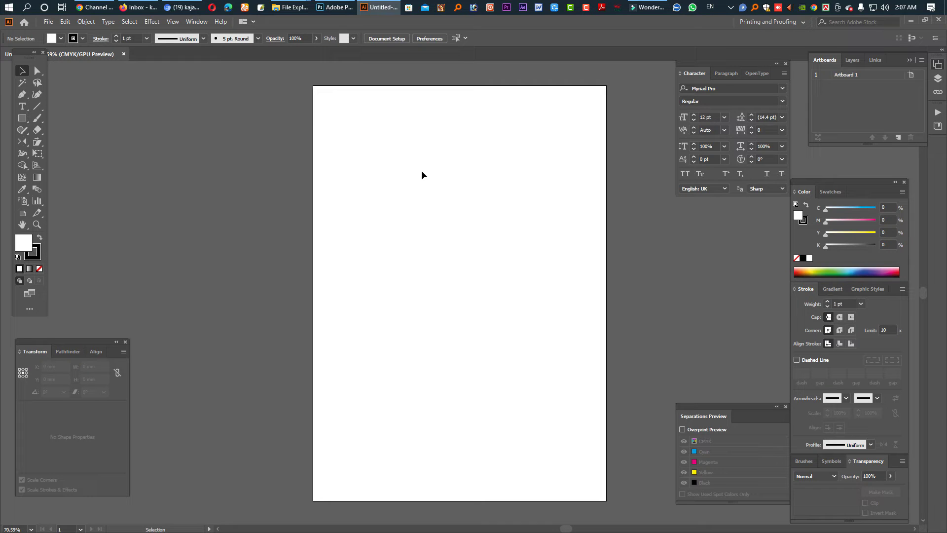
# Draw a closed shape about 131 x 113 mm with the Pen tool over the page's upper-left corner, with curved lower and right edges meeting in a point.
pyautogui.click(22, 95)
pyautogui.click(284, 215)
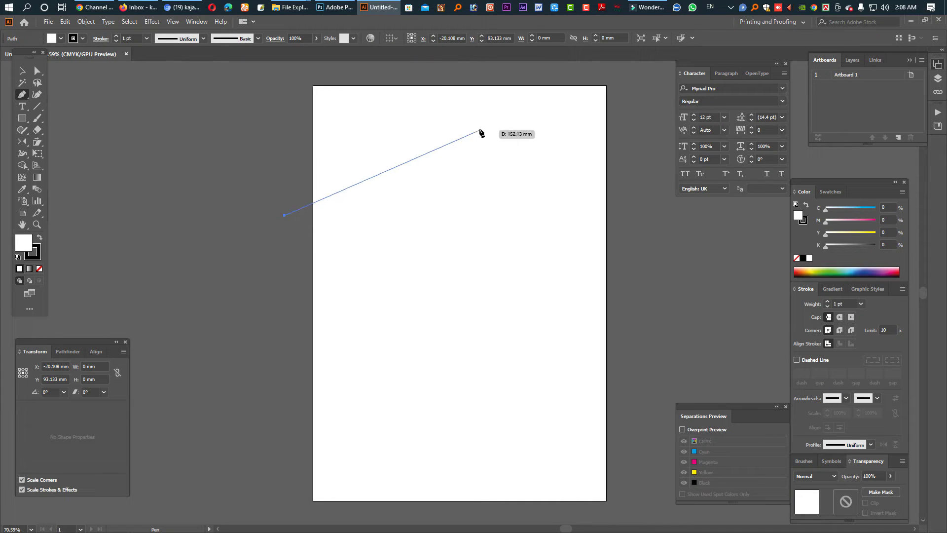
pyautogui.scroll(3, 482, 135)
pyautogui.moveTo(468, 249); pyautogui.dragTo(526, 149)
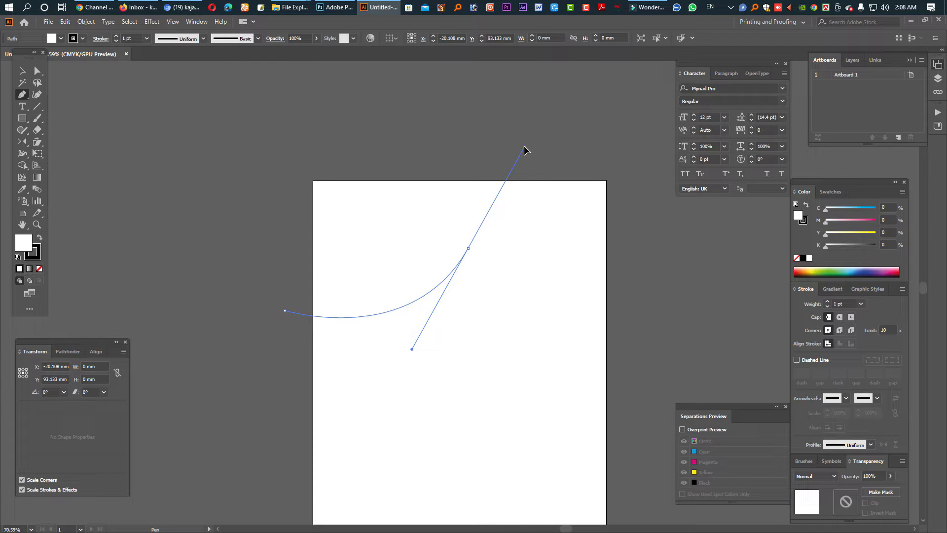
pyautogui.moveTo(524, 149); pyautogui.dragTo(525, 147)
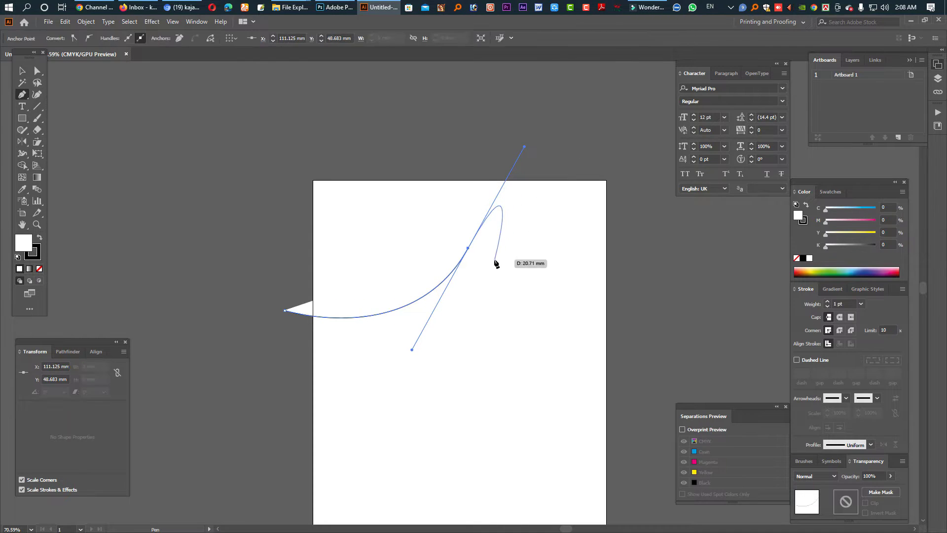
pyautogui.click(469, 249)
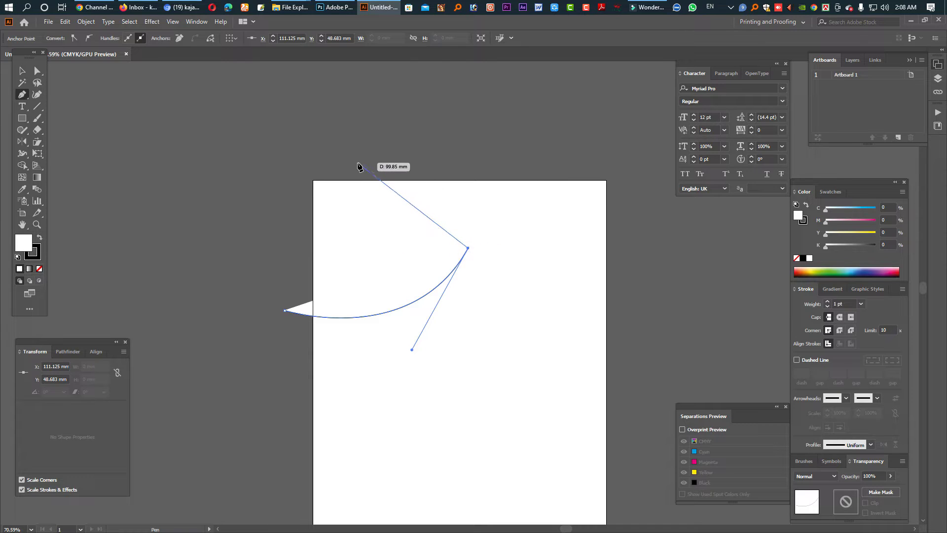
pyautogui.moveTo(358, 163); pyautogui.dragTo(317, 87)
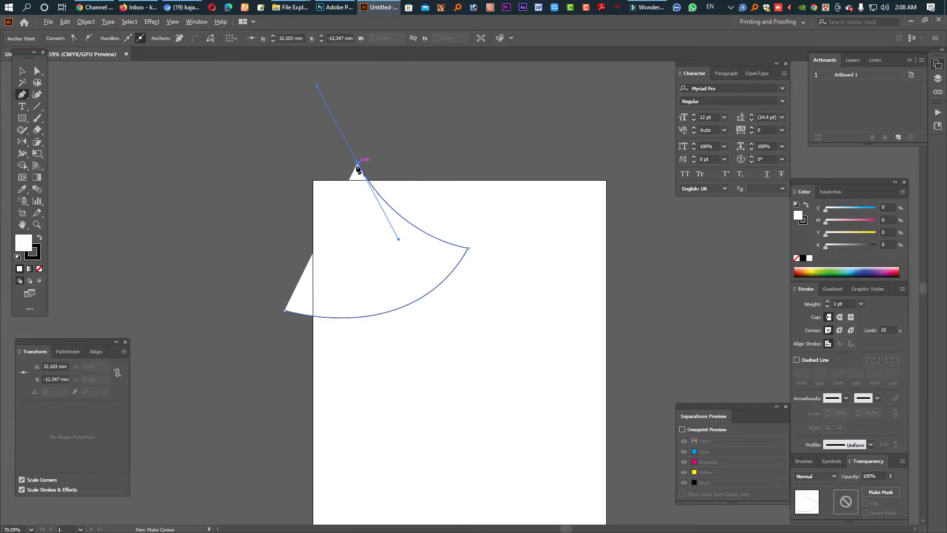
pyautogui.click(358, 163)
pyautogui.click(293, 160)
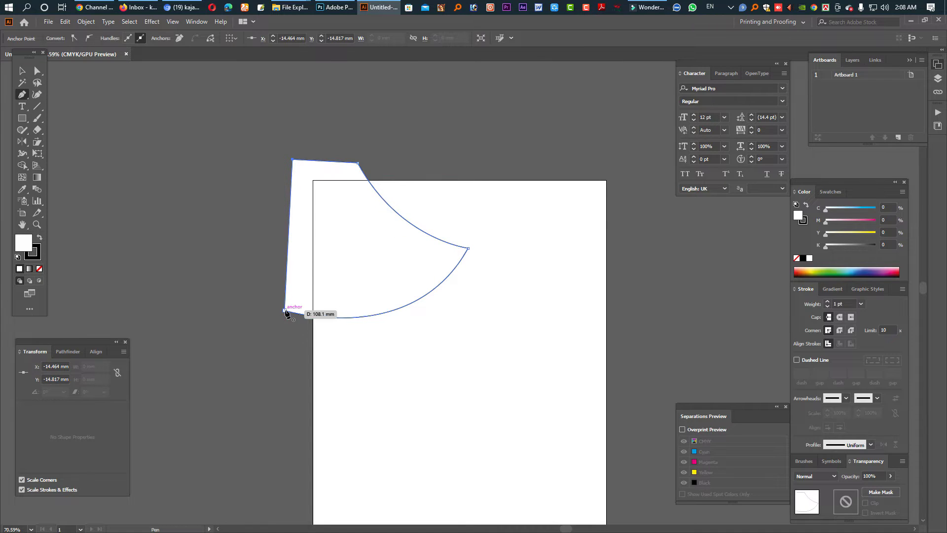
pyautogui.click(285, 311)
pyautogui.click(22, 70)
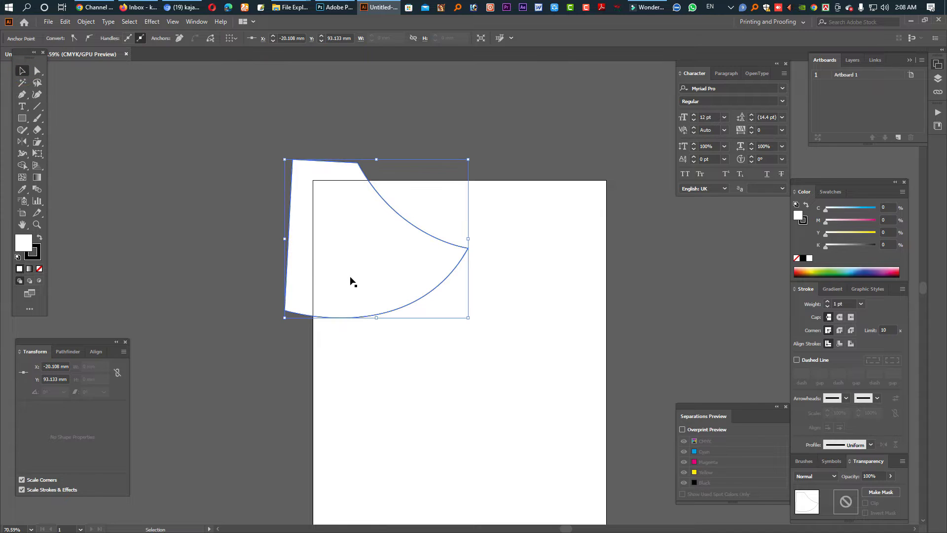
pyautogui.click(239, 268)
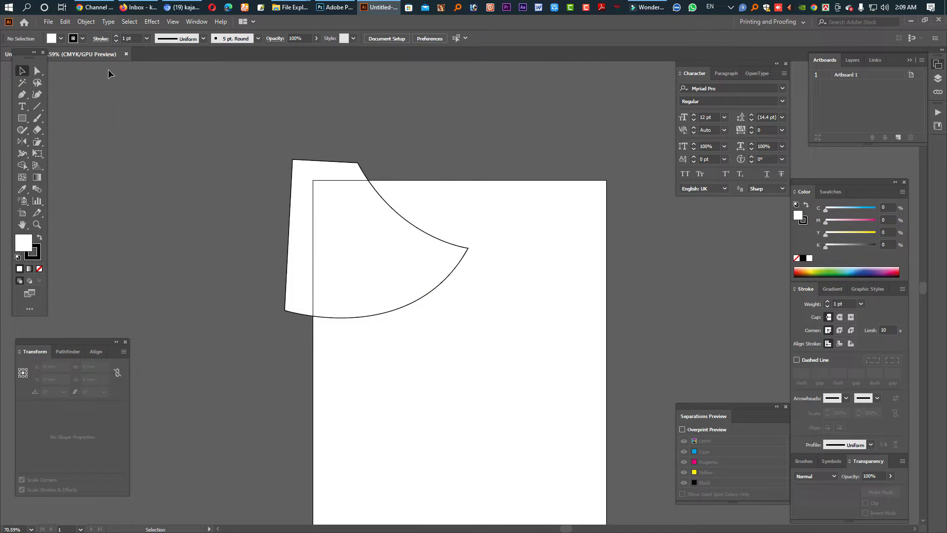
pyautogui.click(54, 22)
pyautogui.click(238, 91)
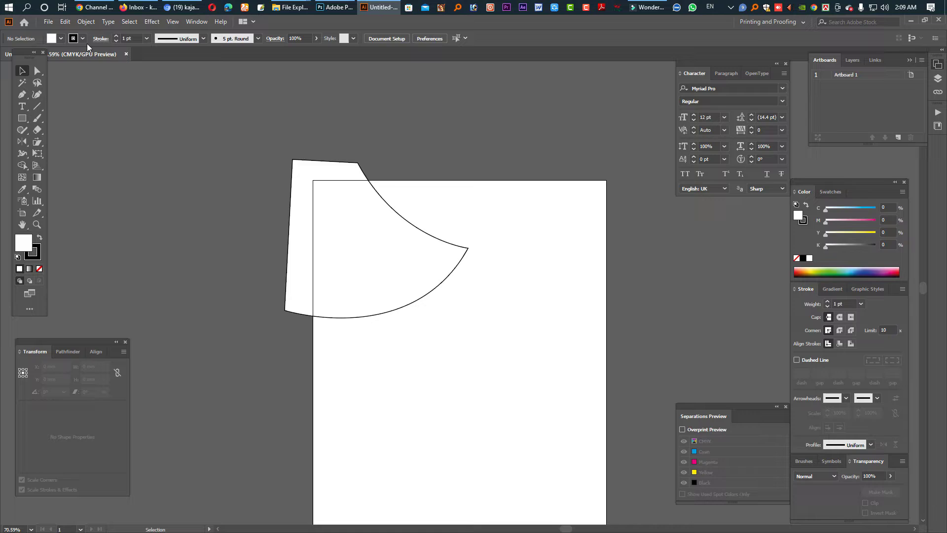
pyautogui.click(25, 21)
pyautogui.press('Tab')
pyautogui.moveTo(288, 258); pyautogui.dragTo(592, 437)
pyautogui.moveTo(573, 222); pyautogui.dragTo(467, 216)
pyautogui.moveTo(591, 301); pyautogui.dragTo(607, 303)
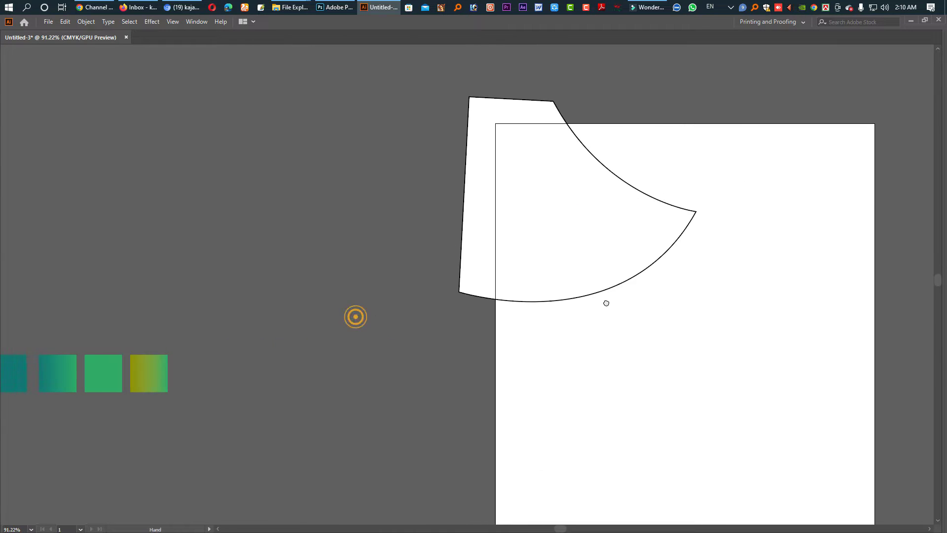
pyautogui.moveTo(672, 302); pyautogui.dragTo(561, 304)
# Apply the dark grey swatch's appearance to the curved corner shape with the Eyedropper, then deselect it.
pyautogui.hotkey('ctrl', 'shift', 'h')
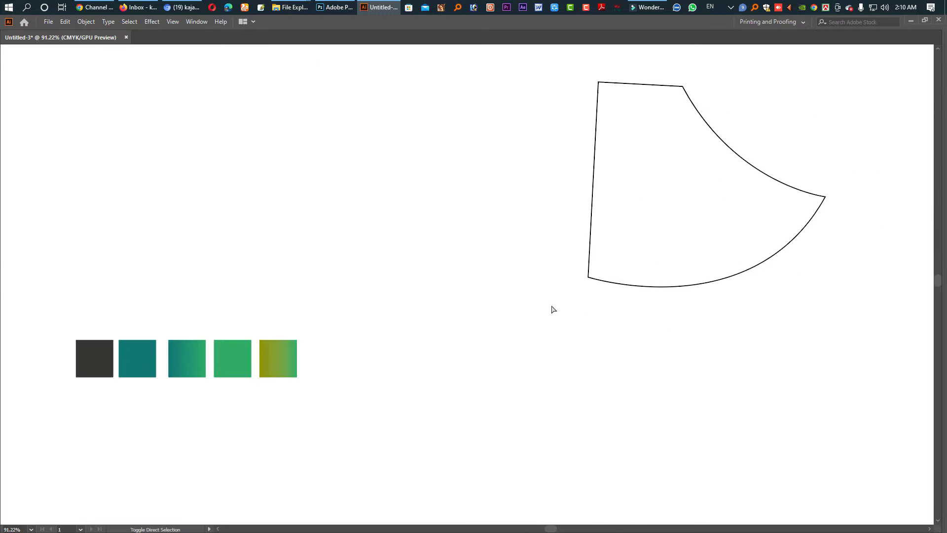
pyautogui.click(647, 251)
pyautogui.hotkey('ctrl', 'shift', 'h')
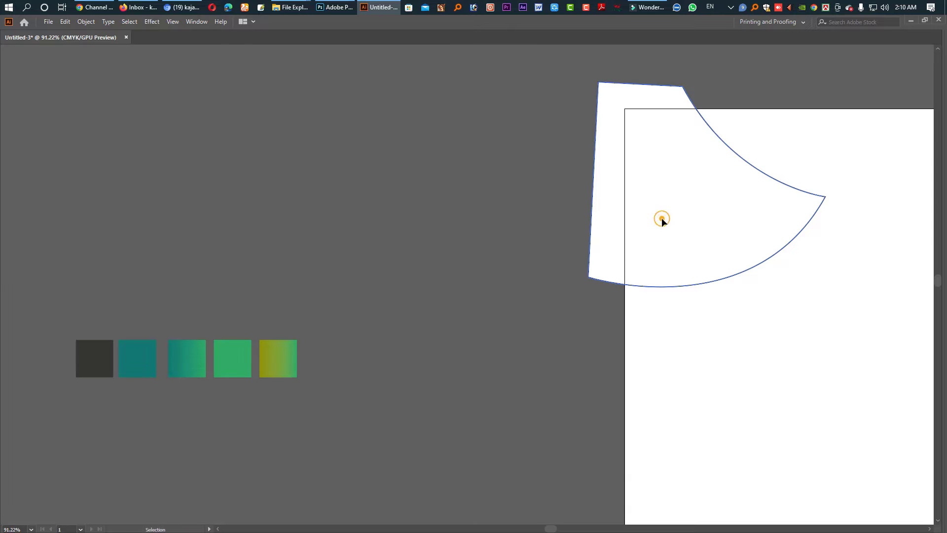
pyautogui.press('v')
pyautogui.press('Tab')
pyautogui.click(22, 189)
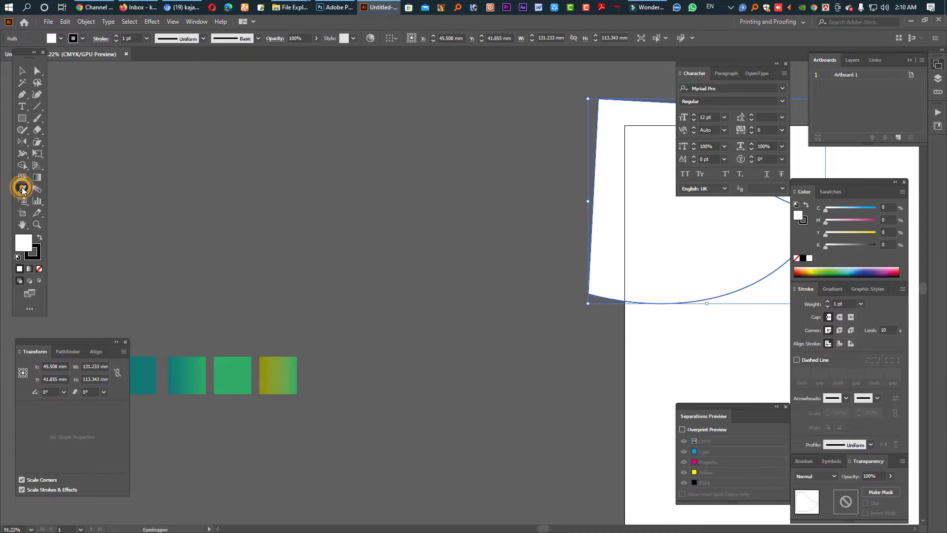
pyautogui.moveTo(187, 327); pyautogui.dragTo(315, 274)
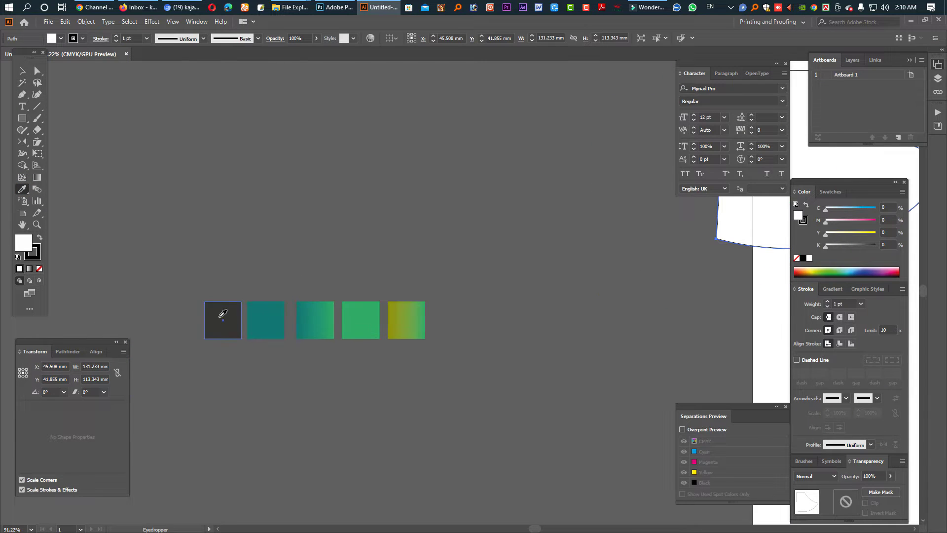
pyautogui.click(219, 316)
pyautogui.hscroll(10, 493, 247)
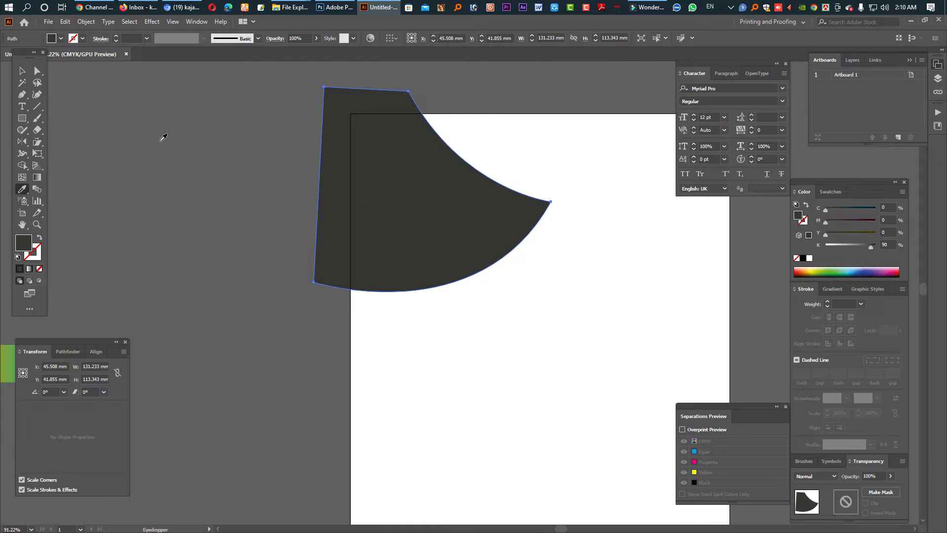
pyautogui.click(22, 71)
pyautogui.click(205, 198)
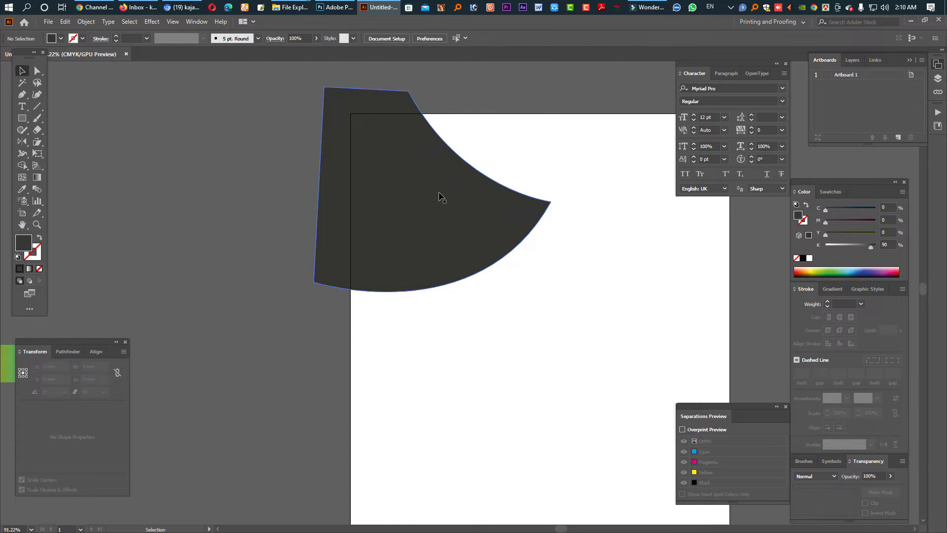
# Duplicate the dark corner shape by moving a copy of its two left corner points beyond the page's right edge.
pyautogui.moveTo(433, 191); pyautogui.dragTo(345, 238)
pyautogui.click(417, 251)
pyautogui.scroll(-3, 410, 254)
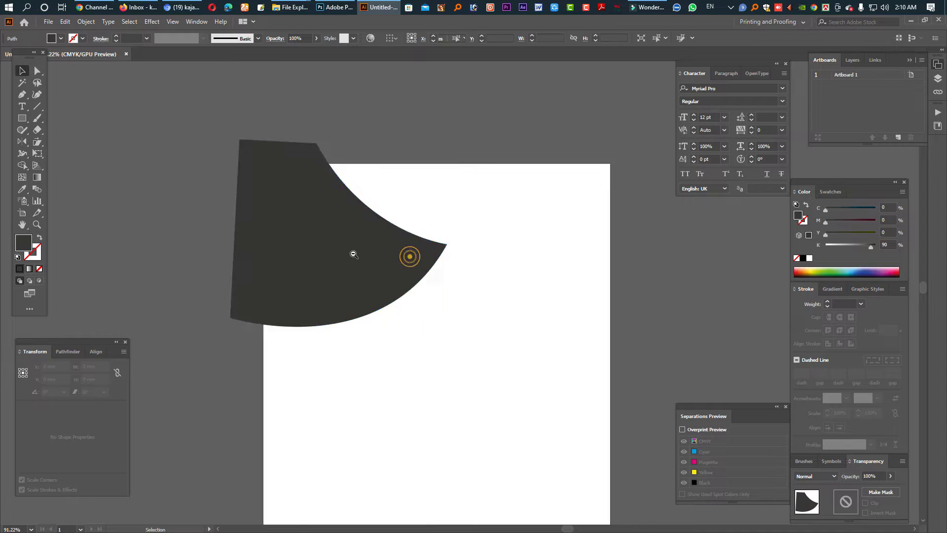
pyautogui.scroll(-2, 311, 188)
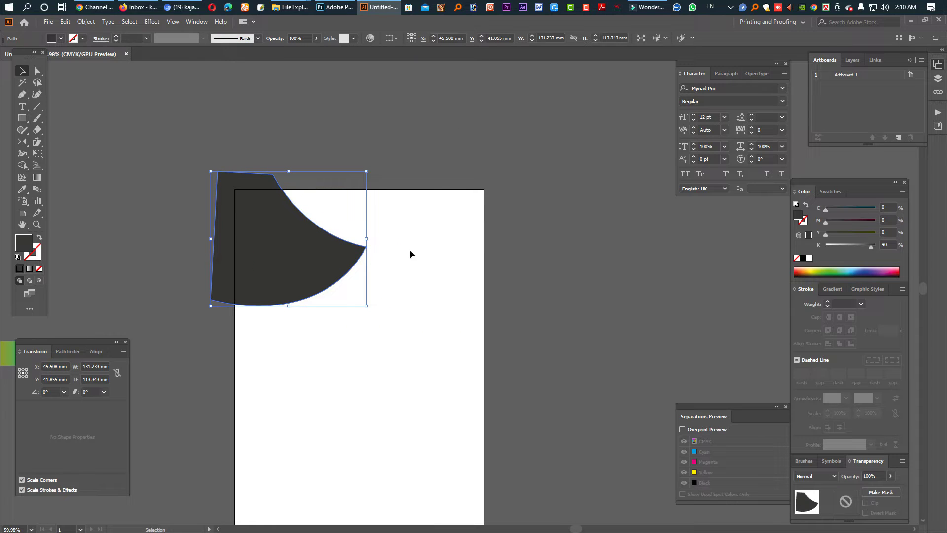
pyautogui.moveTo(339, 222); pyautogui.dragTo(316, 247)
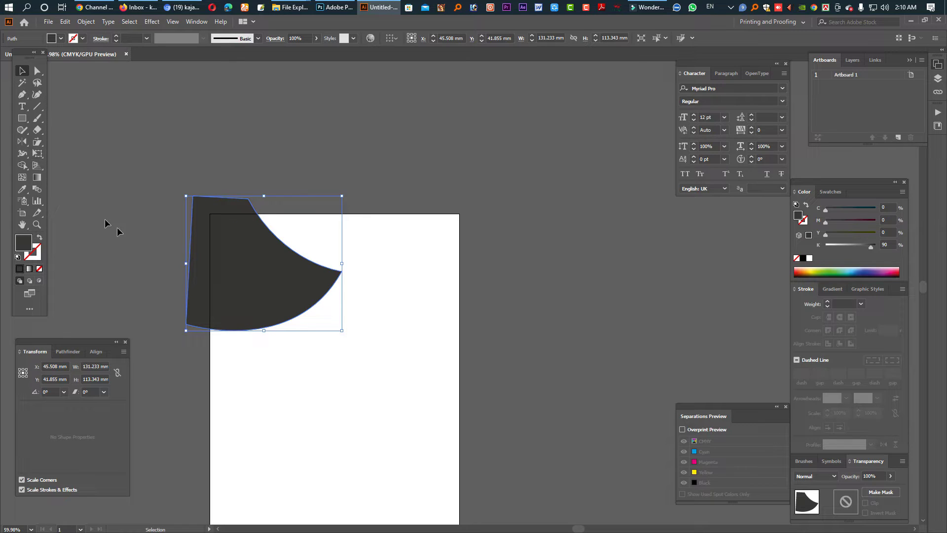
pyautogui.press('a')
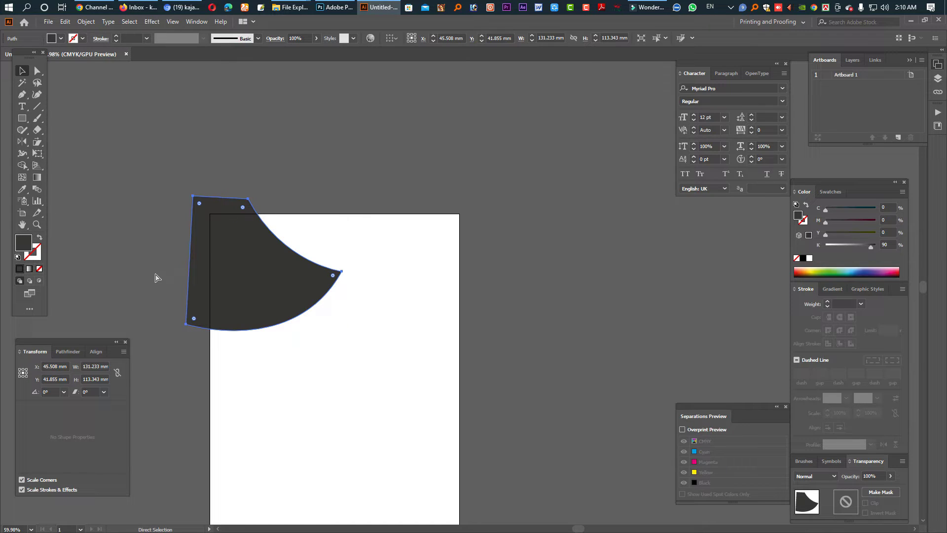
pyautogui.click(22, 70)
pyautogui.click(37, 71)
pyautogui.click(146, 132)
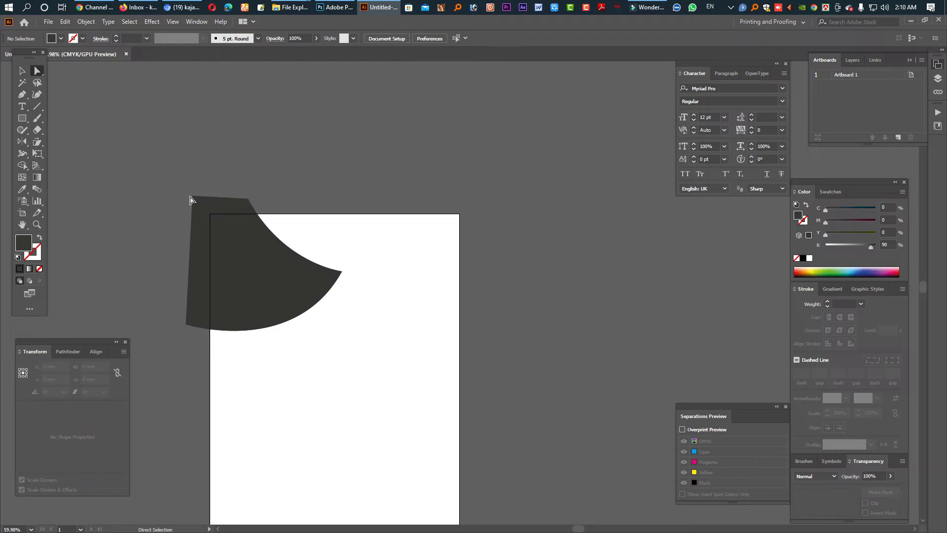
pyautogui.click(193, 196)
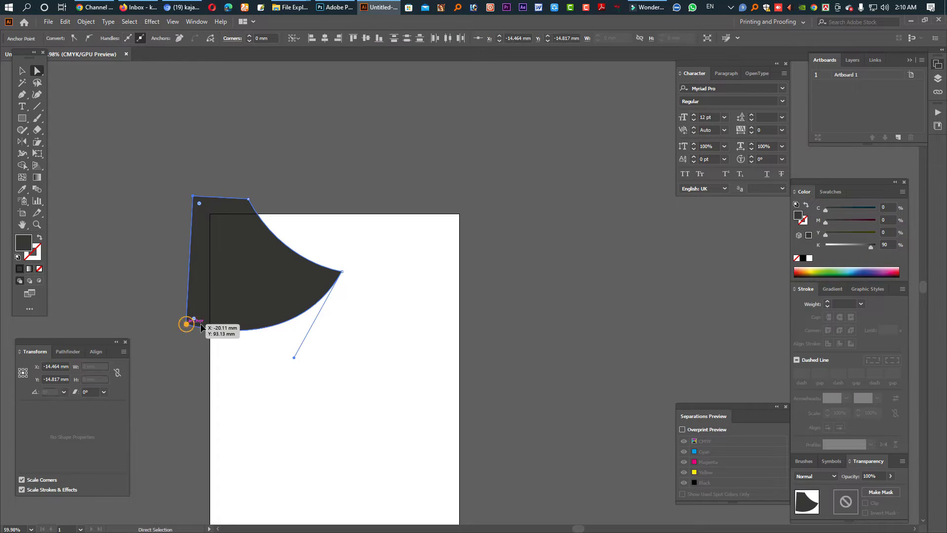
pyautogui.moveTo(200, 325); pyautogui.dragTo(523, 257)
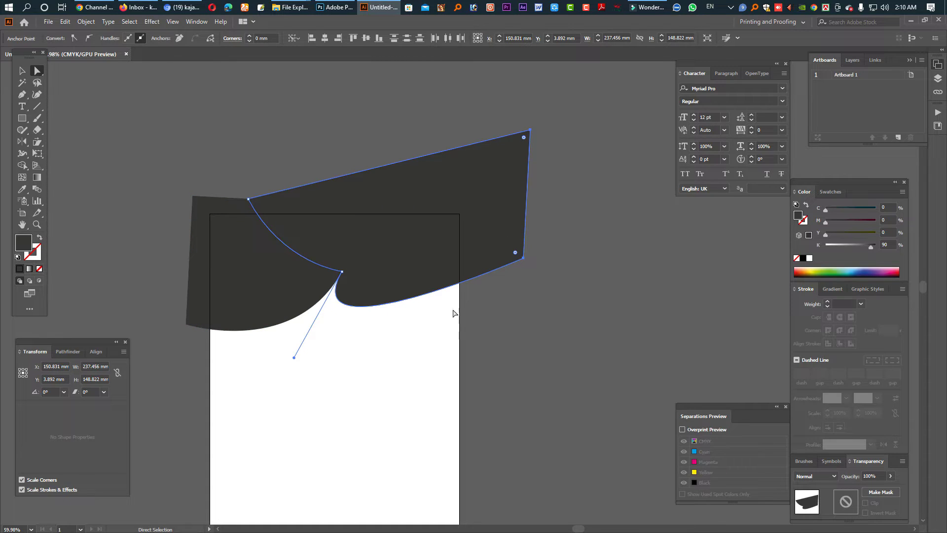
# Reshape the copied dark shape with a smoothly arched lower edge and closer-in right corner points, making it about 200 x 91 mm.
pyautogui.moveTo(294, 358); pyautogui.dragTo(424, 296)
pyautogui.click(550, 271)
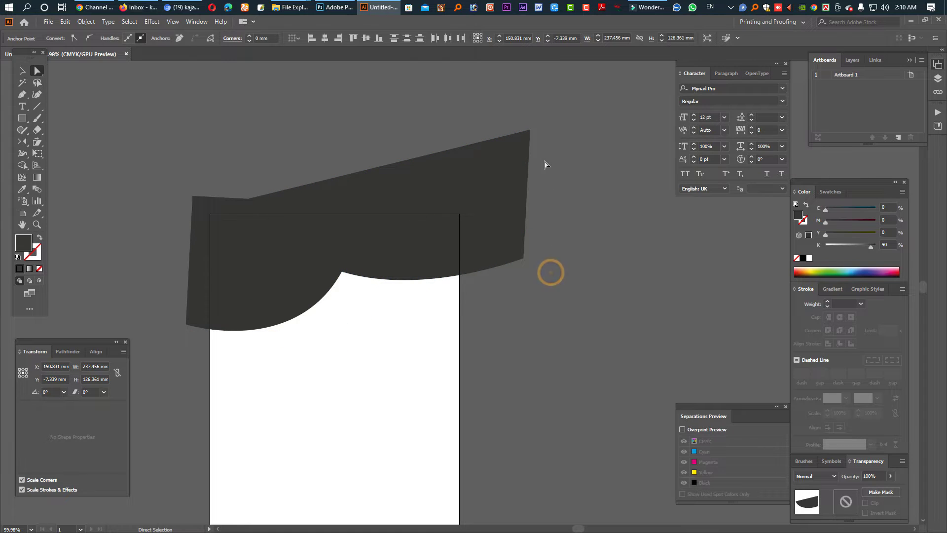
pyautogui.moveTo(522, 110); pyautogui.dragTo(543, 164)
pyautogui.moveTo(529, 132); pyautogui.dragTo(508, 192)
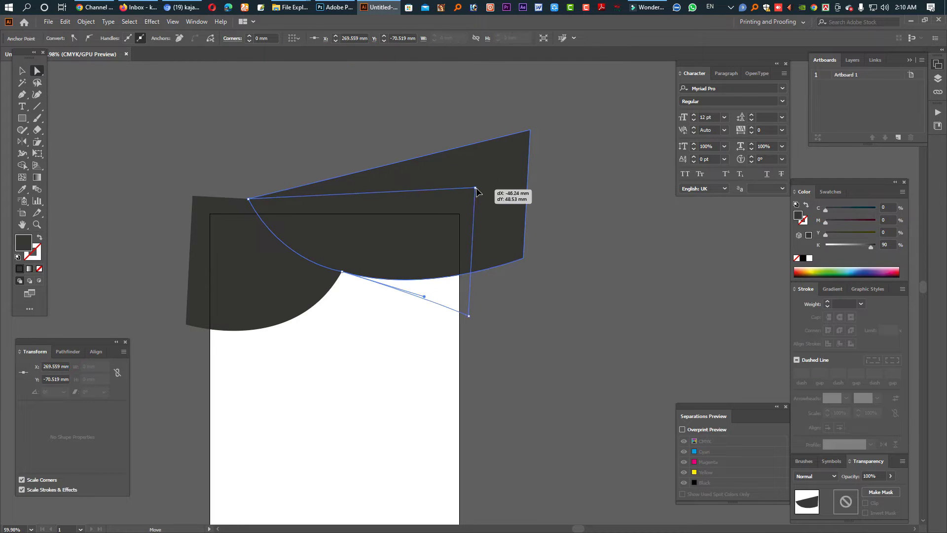
pyautogui.hotkey('ctrl', 'z')
pyautogui.moveTo(520, 108); pyautogui.dragTo(485, 176)
pyautogui.click(481, 299)
pyautogui.hotkey('ctrl', 'z')
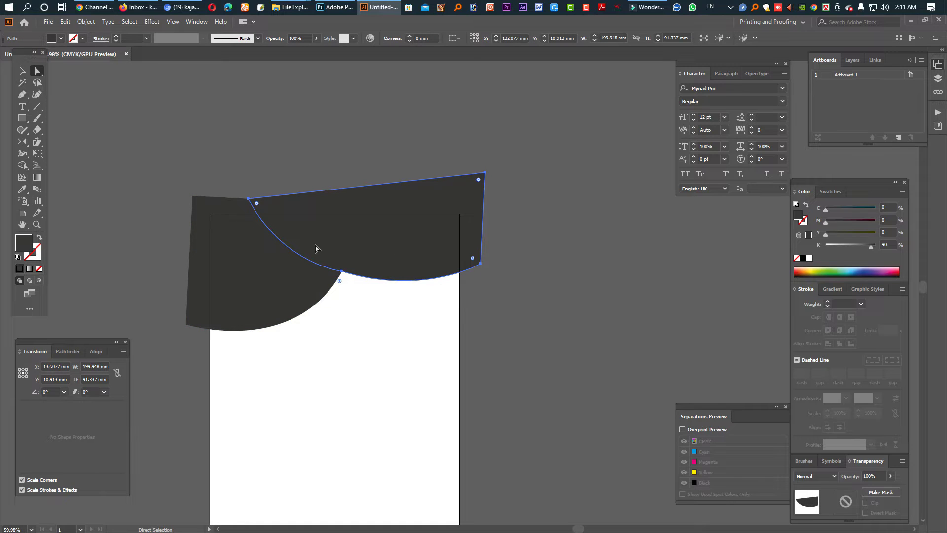
# Fill the right-hand shape white, and add a copy about 7 mm further right, about 93 mm high, with the teal-to-green gradient.
pyautogui.moveTo(69, 313); pyautogui.dragTo(235, 254)
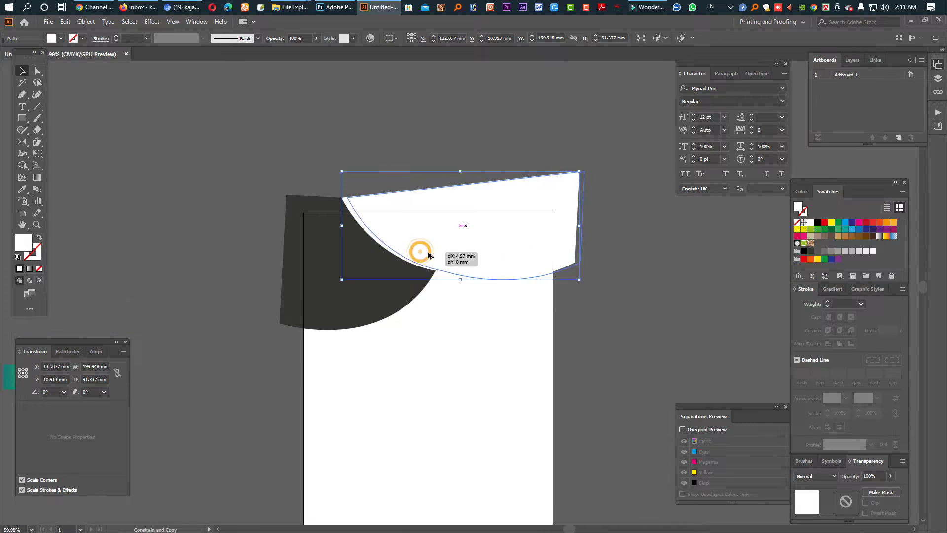
pyautogui.moveTo(424, 253); pyautogui.dragTo(429, 256)
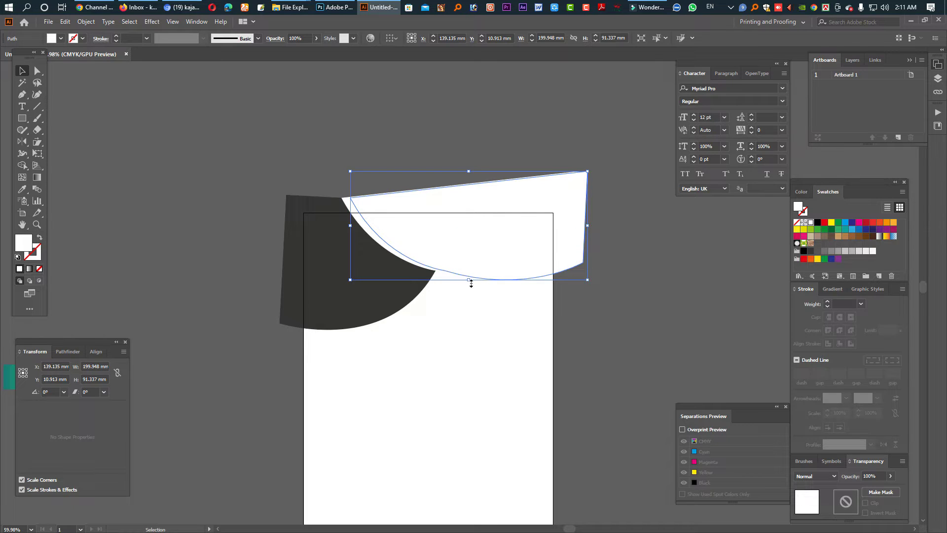
pyautogui.moveTo(471, 284); pyautogui.dragTo(476, 284)
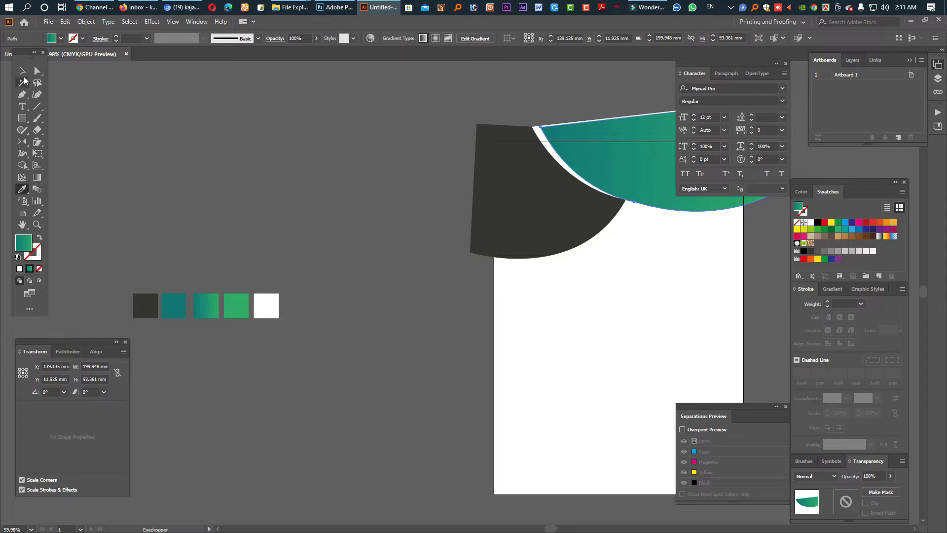
pyautogui.click(21, 70)
pyautogui.hscroll(5, 423, 170)
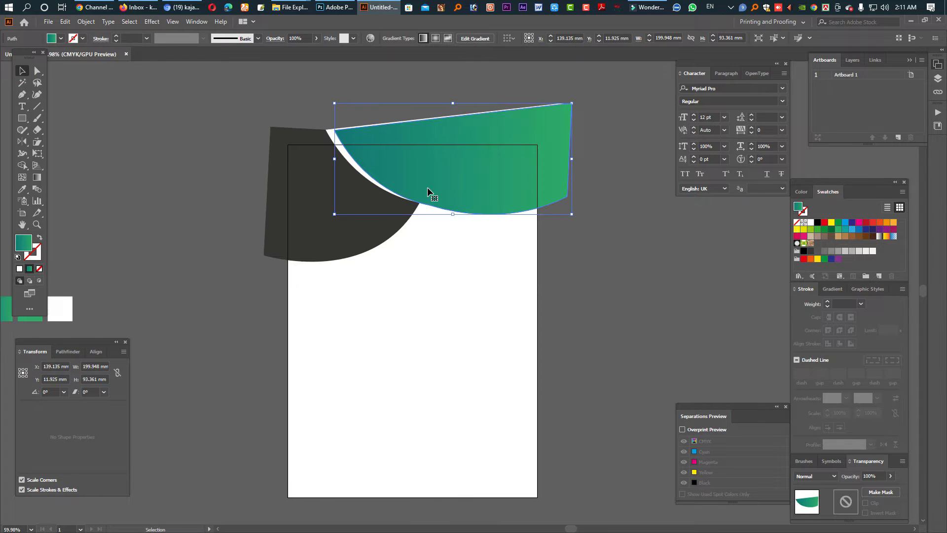
# Duplicate the teal-to-green shape about 6 mm further right and stretch the copy's lower edge slightly downward.
pyautogui.press('a')
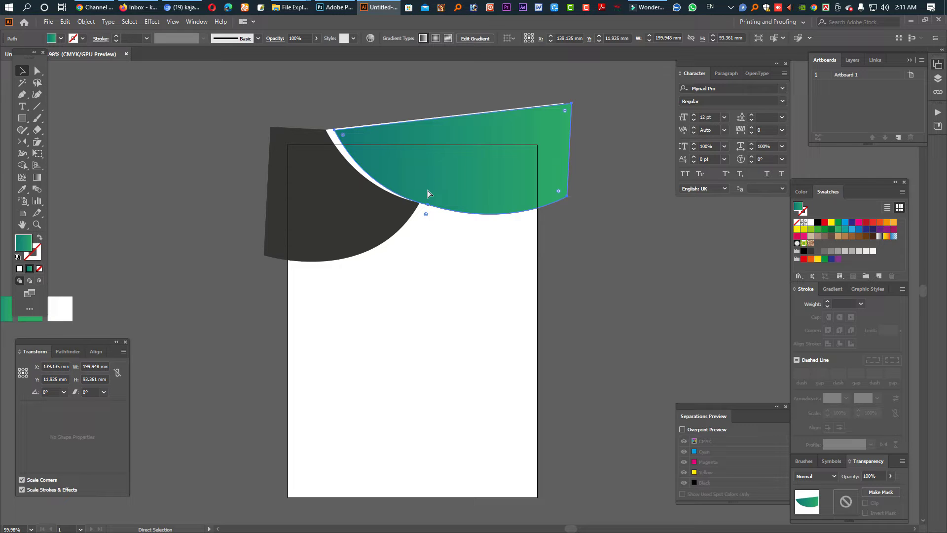
pyautogui.press('ctrl')
pyautogui.moveTo(456, 196); pyautogui.dragTo(462, 217)
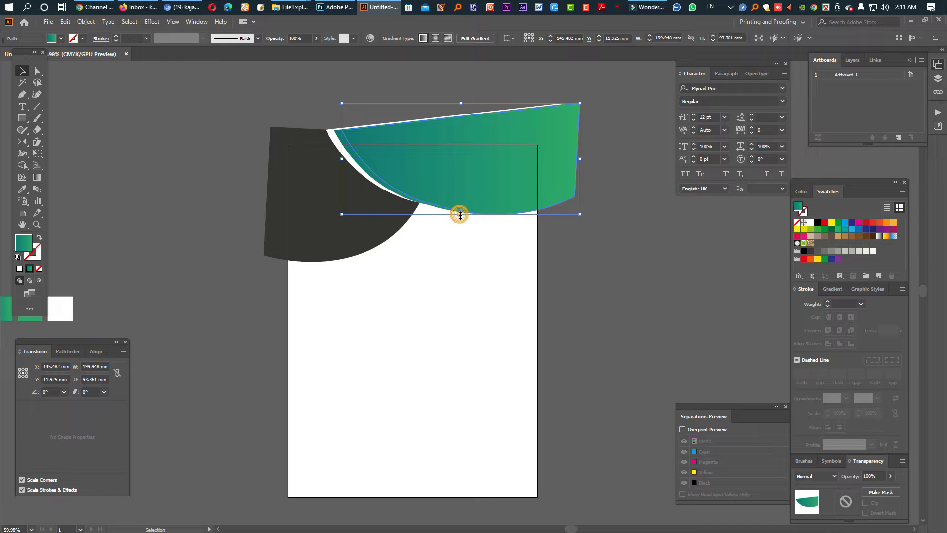
# Recolour the middle copy's gradient with green as the first stop and yellow-green as the last, then deselect it.
pyautogui.click(368, 172)
pyautogui.hotkey('ctrl', 'z')
pyautogui.hotkey('ctrl', 'z')
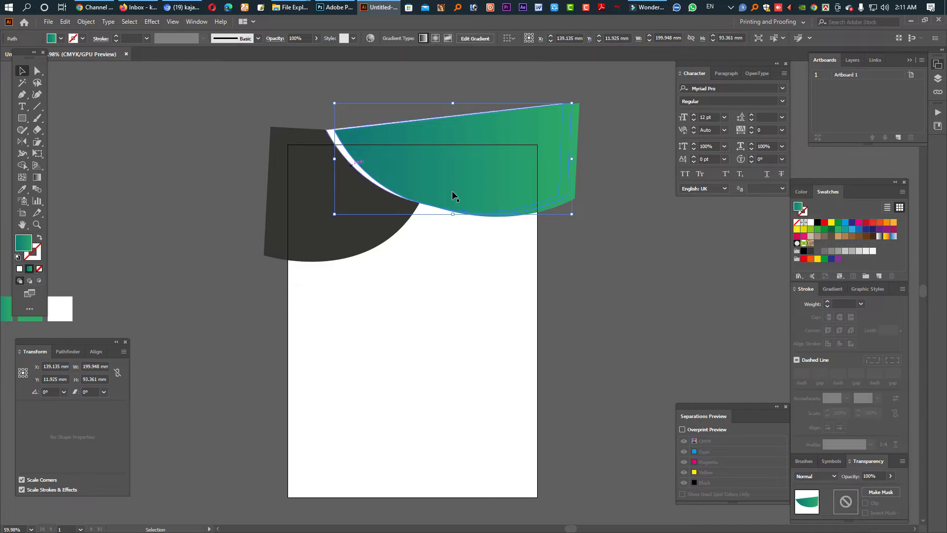
pyautogui.click(801, 192)
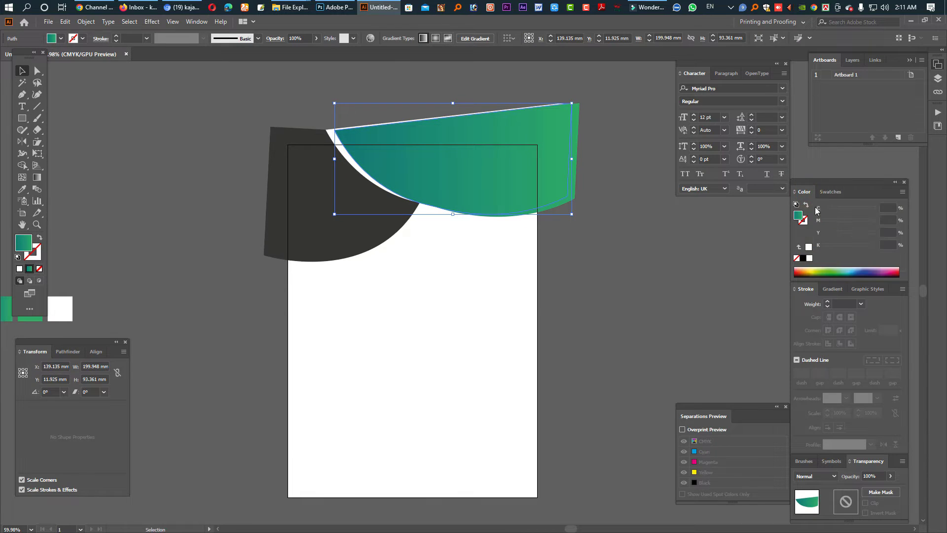
pyautogui.click(828, 191)
pyautogui.click(832, 289)
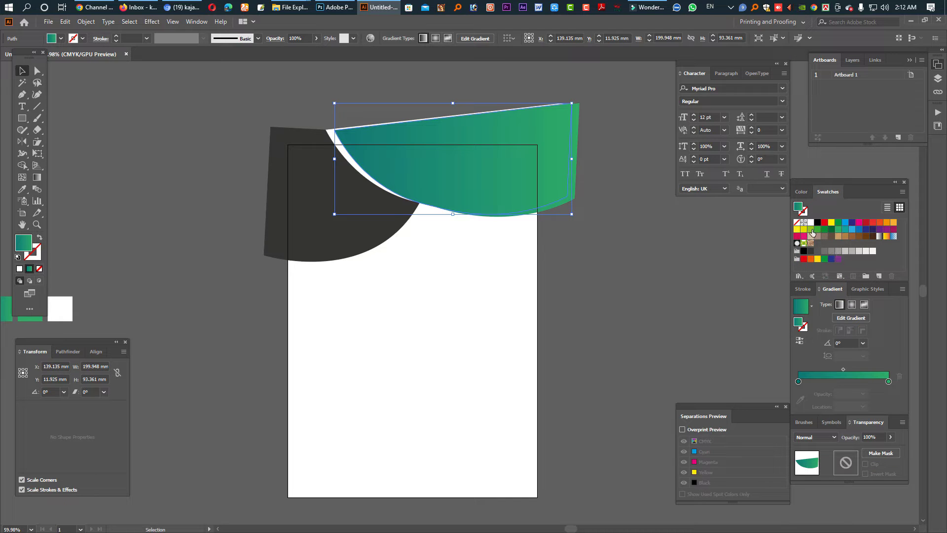
pyautogui.moveTo(817, 234); pyautogui.dragTo(799, 382)
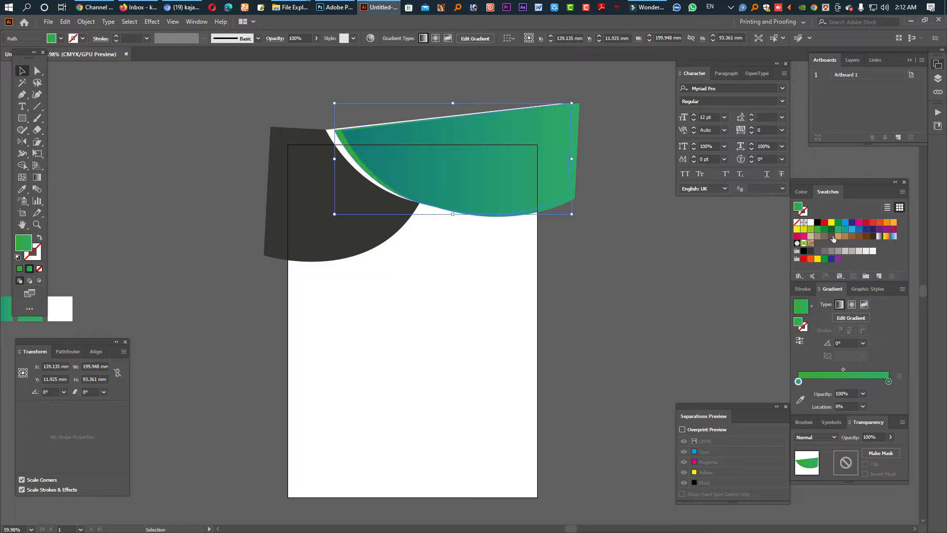
pyautogui.moveTo(814, 233); pyautogui.dragTo(889, 382)
pyautogui.click(641, 318)
# Add an enlarged light grey copy of the dark corner shape, about 144 x 125 mm, behind the original.
pyautogui.scroll(-4, 641, 318)
pyautogui.moveTo(640, 316); pyautogui.dragTo(511, 231)
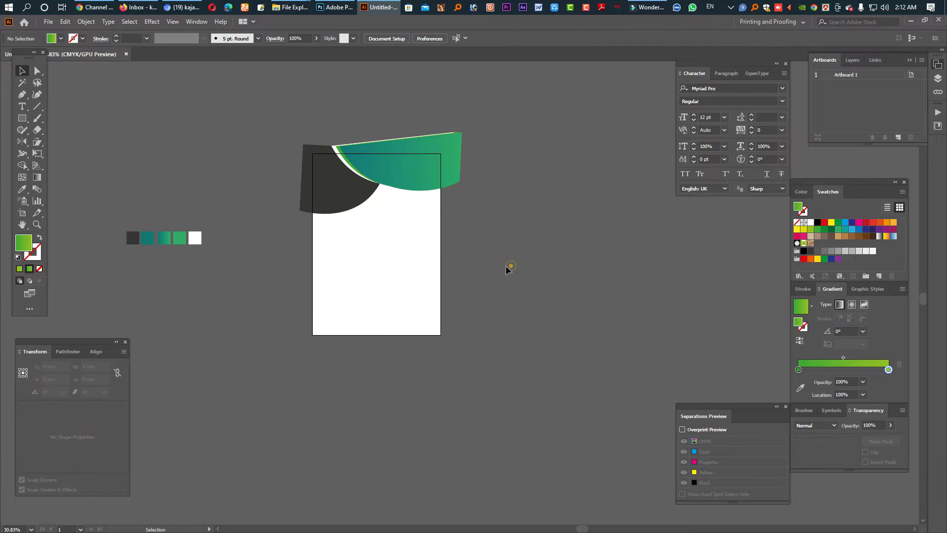
pyautogui.moveTo(505, 265); pyautogui.dragTo(346, 173)
pyautogui.click(353, 205)
pyautogui.scroll(5, 350, 197)
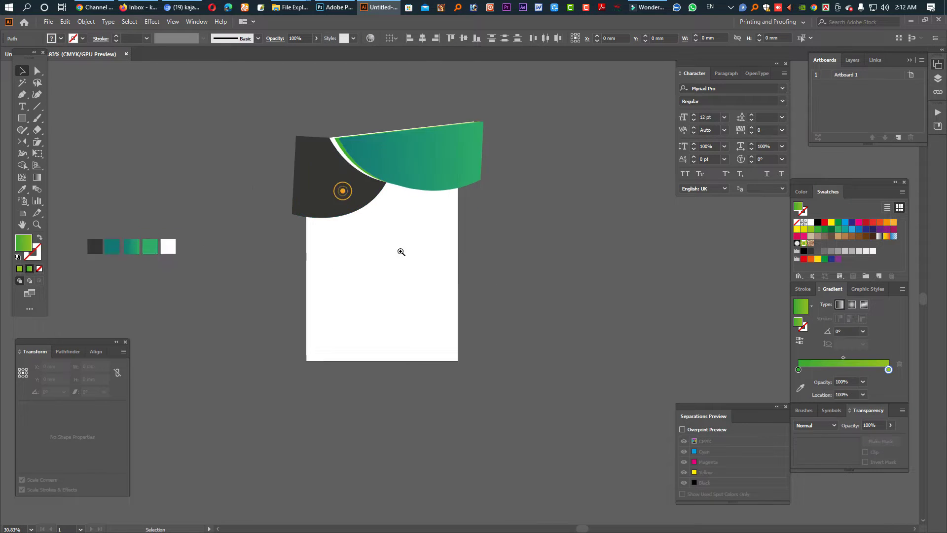
pyautogui.click(353, 219)
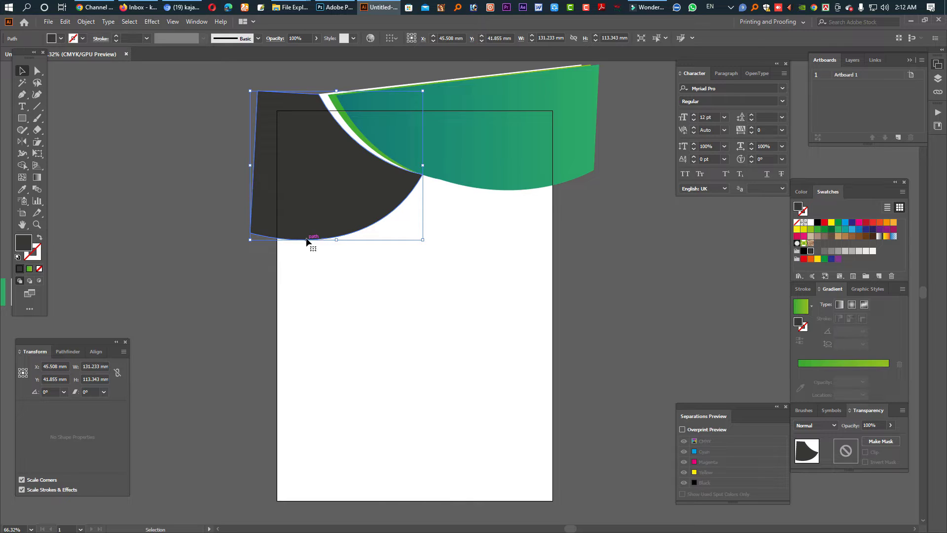
pyautogui.moveTo(424, 165); pyautogui.dragTo(425, 168)
pyautogui.press('a')
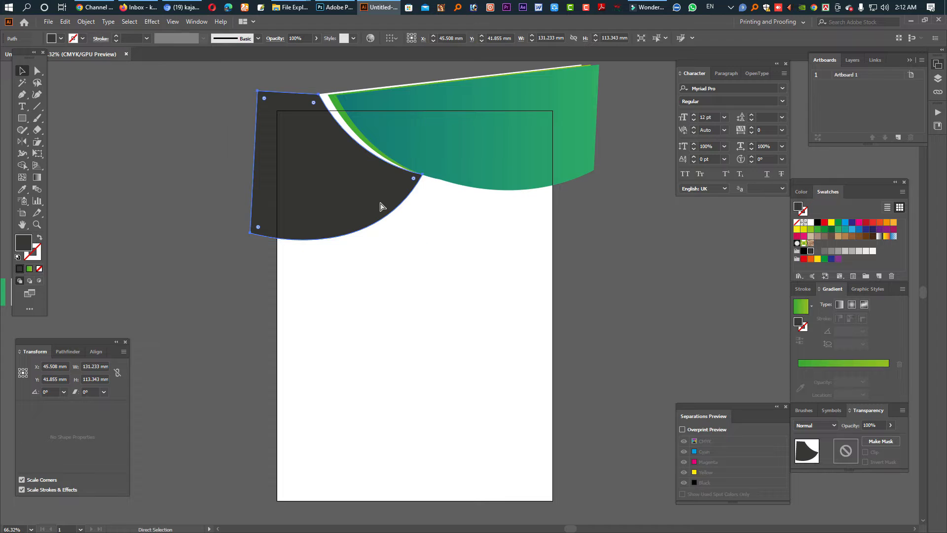
pyautogui.press('v')
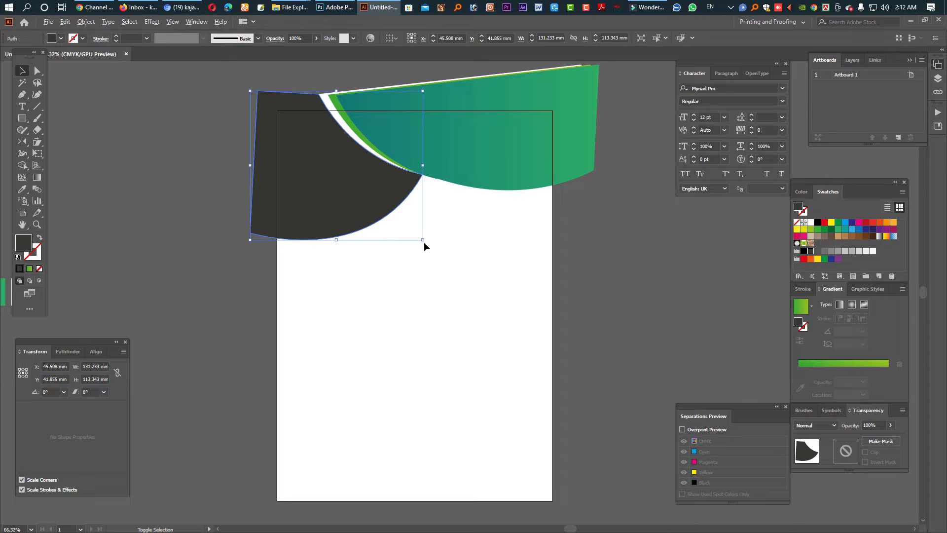
pyautogui.moveTo(423, 241); pyautogui.dragTo(432, 249)
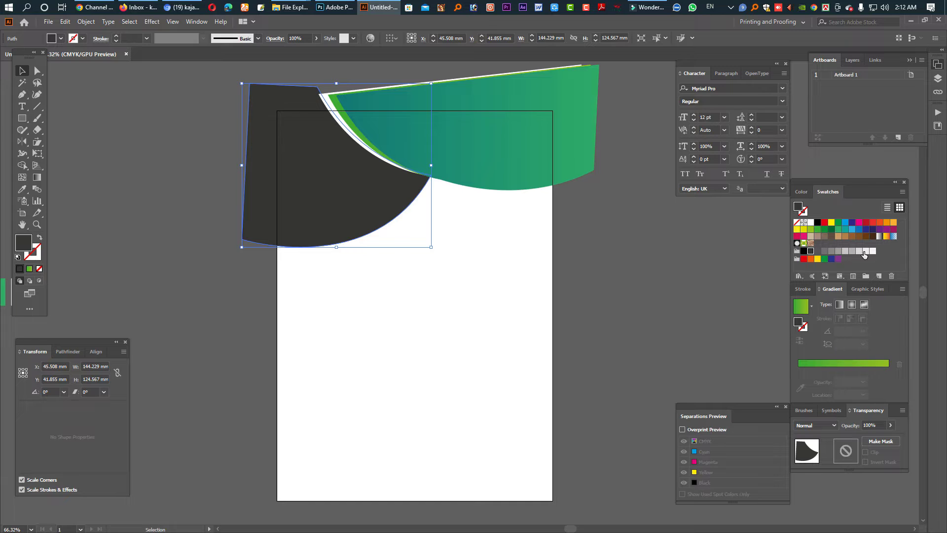
pyautogui.click(859, 252)
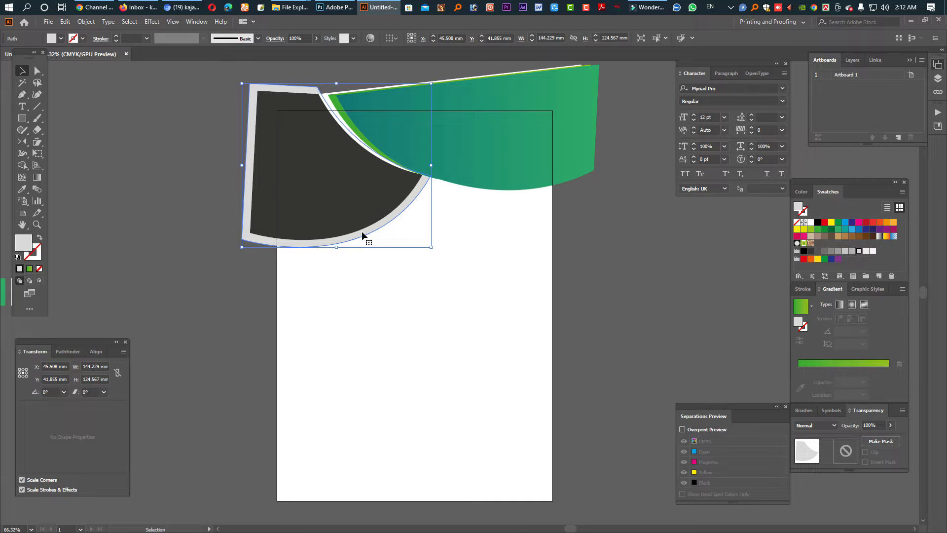
# Narrow the grey copy to the dark shape's right tip and extend its lower edge to a height of about 128 mm.
pyautogui.moveTo(430, 175)
pyautogui.mouseDown()
pyautogui.moveTo(429, 162)
pyautogui.moveTo(423, 173)
pyautogui.mouseUp()
pyautogui.moveTo(335, 250); pyautogui.dragTo(332, 254)
pyautogui.click(549, 240)
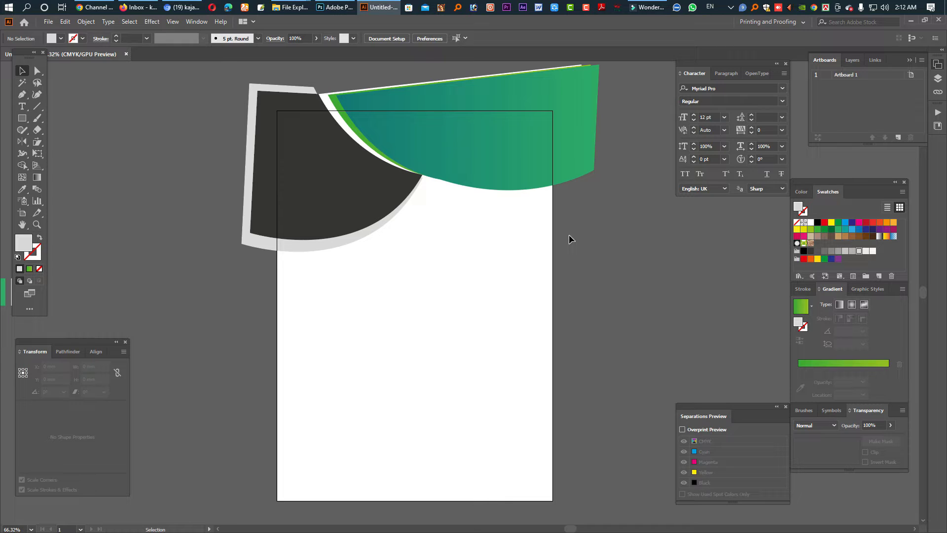
# Draw a light grey circle about 206 mm across with the Ellipse tool and centre it on the page's right edge.
pyautogui.moveTo(569, 235); pyautogui.dragTo(524, 245)
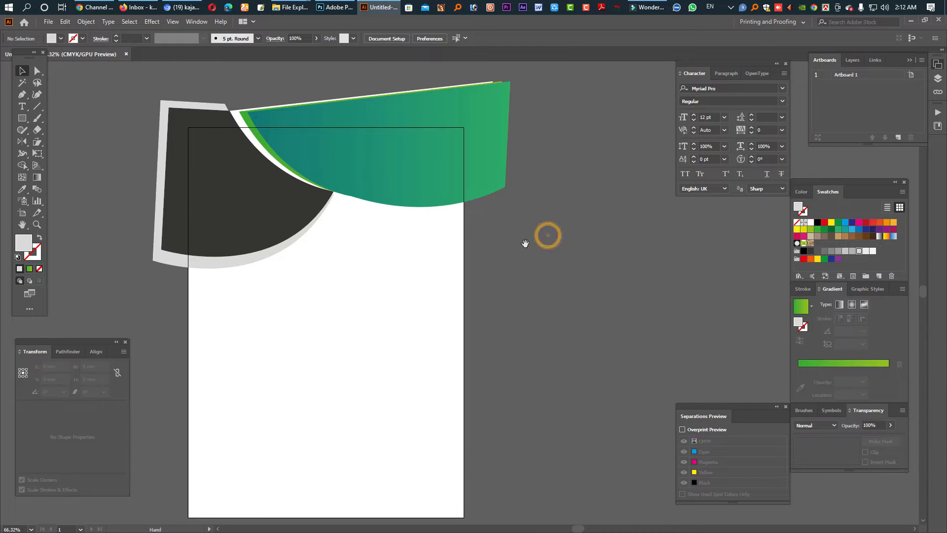
pyautogui.click(25, 120)
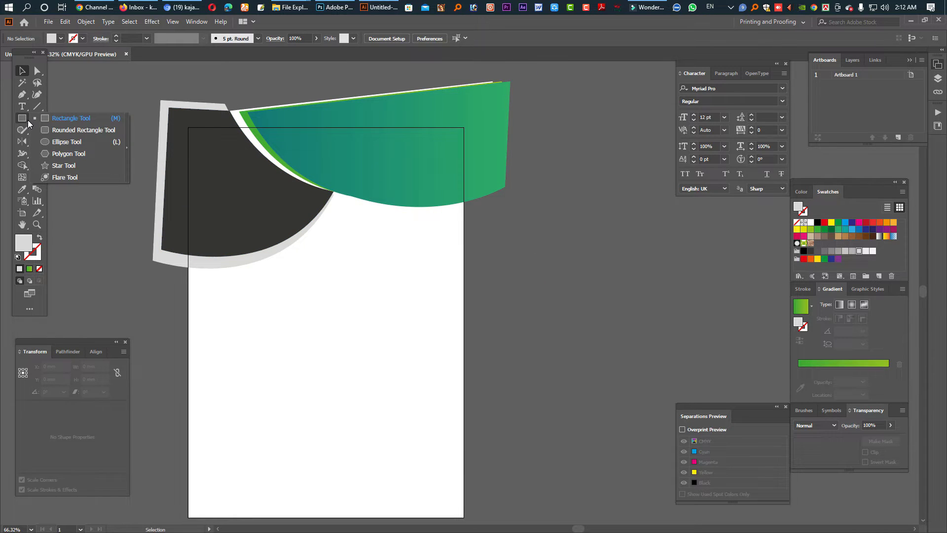
pyautogui.click(65, 141)
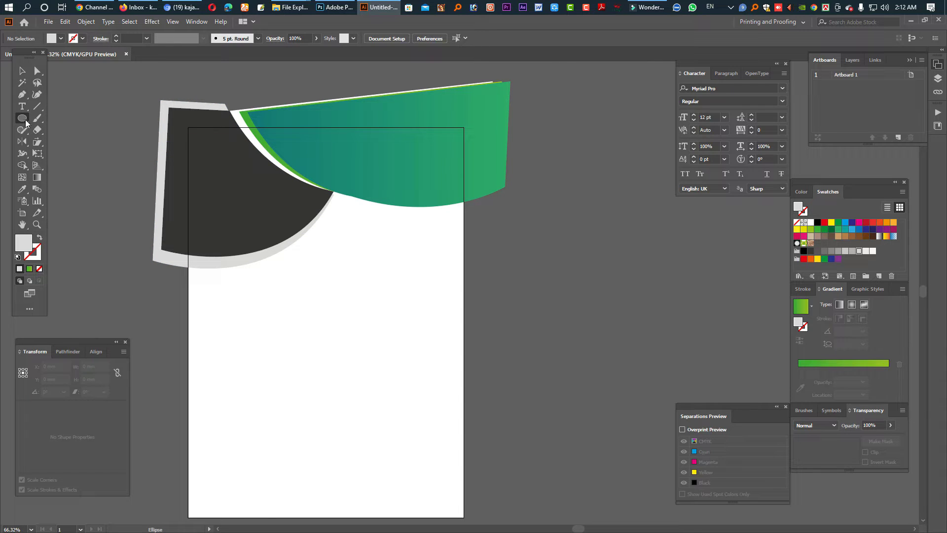
pyautogui.moveTo(411, 137); pyautogui.dragTo(602, 282)
pyautogui.hotkey('alt', 'space')
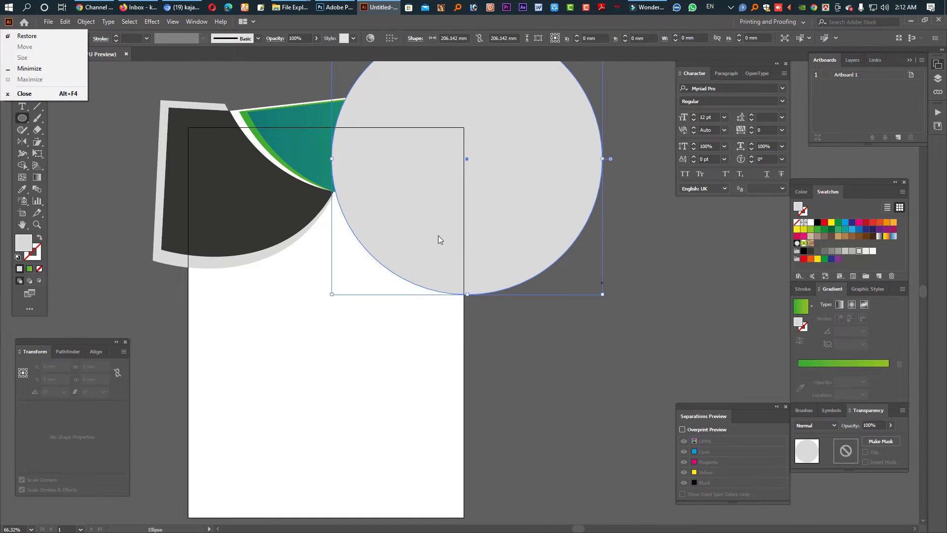
pyautogui.press('Escape')
pyautogui.press('v')
pyautogui.moveTo(395, 267); pyautogui.dragTo(392, 266)
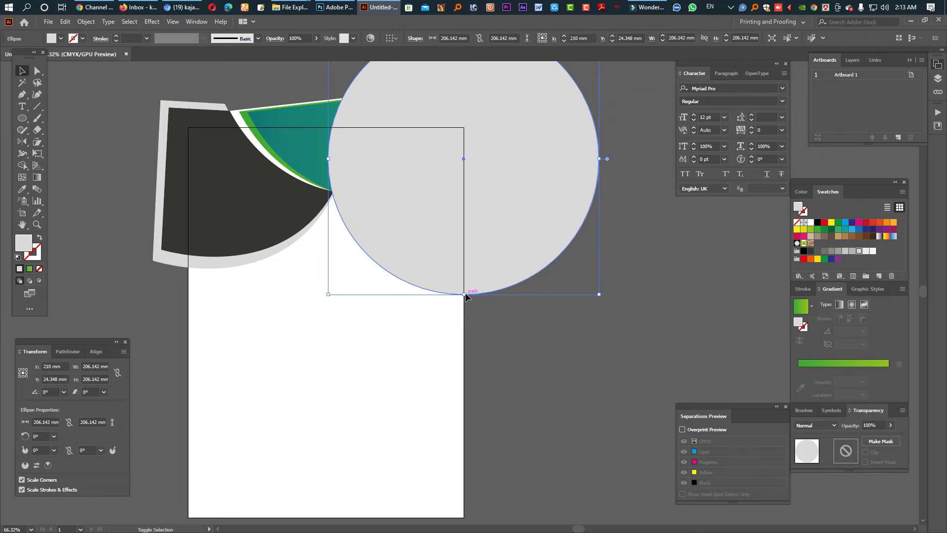
# Resize the grey circle to about 176 x 187 mm, with its left edge near the dark shape's tip.
pyautogui.click(464, 296)
pyautogui.click(506, 332)
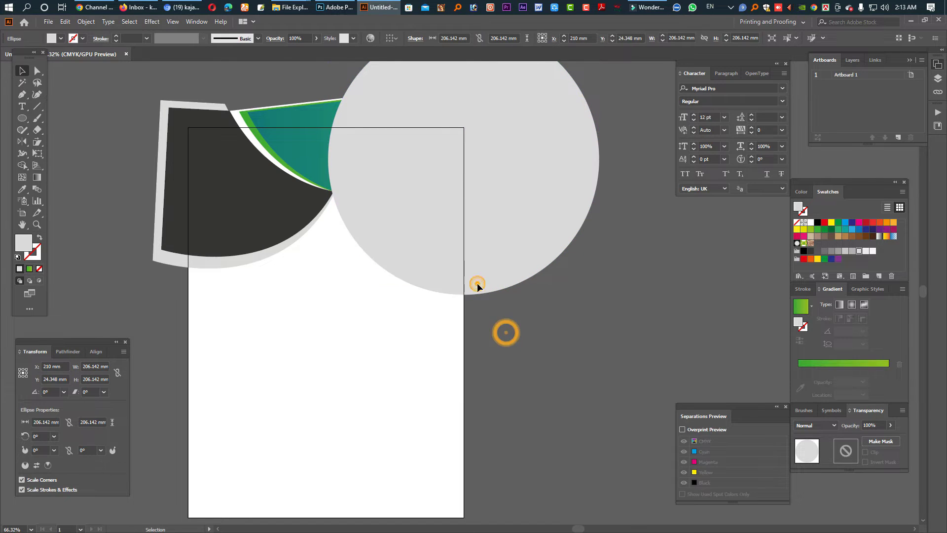
pyautogui.click(469, 296)
pyautogui.scroll(3, 372, 305)
pyautogui.moveTo(371, 305); pyautogui.dragTo(361, 313)
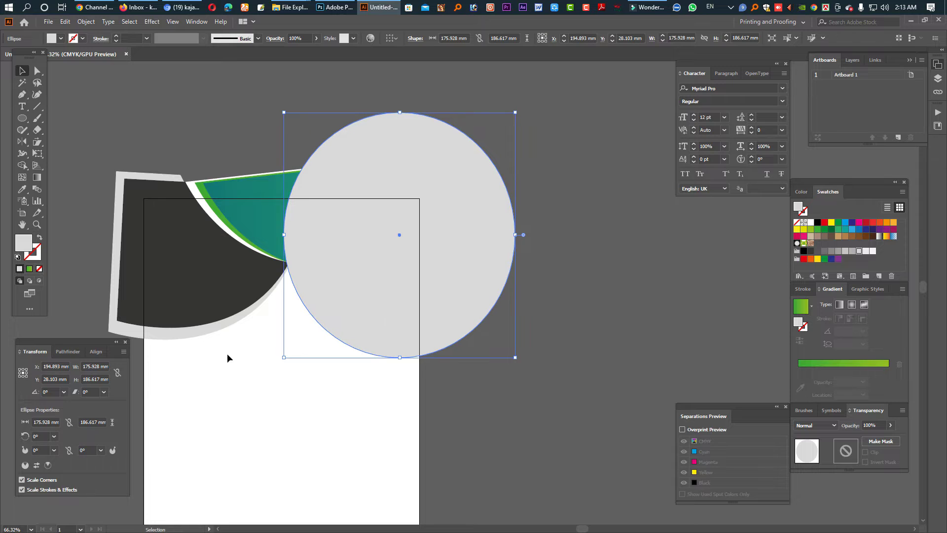
# Move the grey ellipse left over the dark shape's tip and shrink it to about 169 x 165 mm.
pyautogui.click(197, 313)
pyautogui.scroll(4, 304, 326)
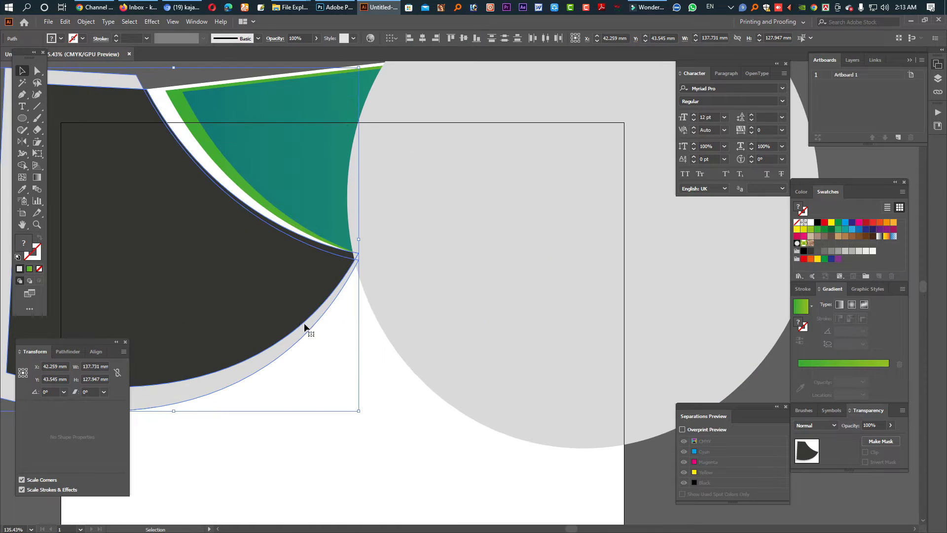
pyautogui.scroll(-3, 434, 316)
pyautogui.moveTo(477, 317); pyautogui.dragTo(469, 318)
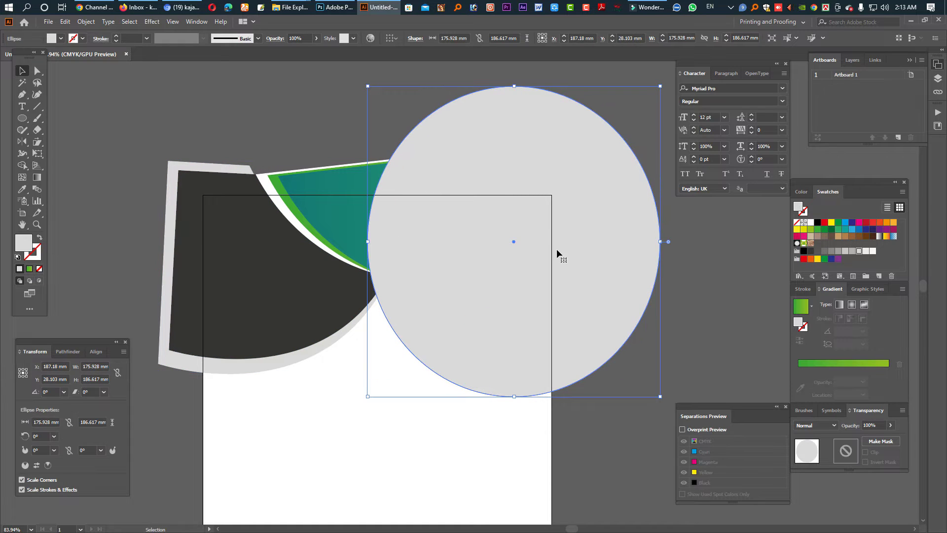
pyautogui.moveTo(515, 86); pyautogui.dragTo(514, 98)
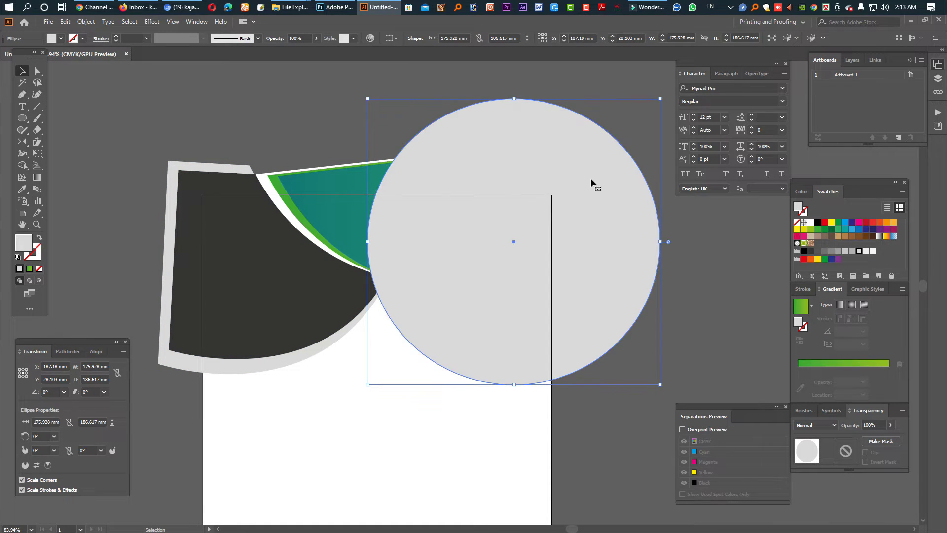
pyautogui.moveTo(660, 241); pyautogui.dragTo(648, 242)
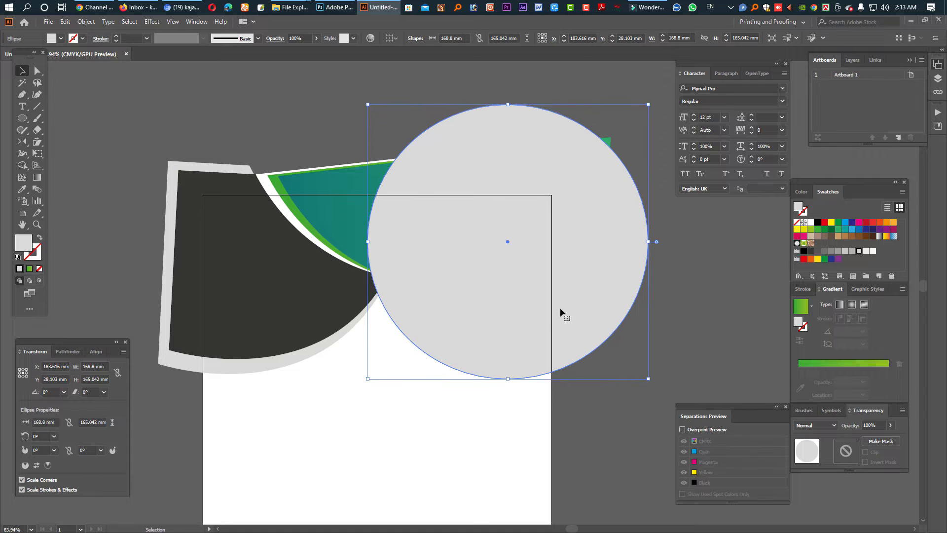
# Fill the front circle with a linear gradient running from mid grey to near-white.
pyautogui.press('a')
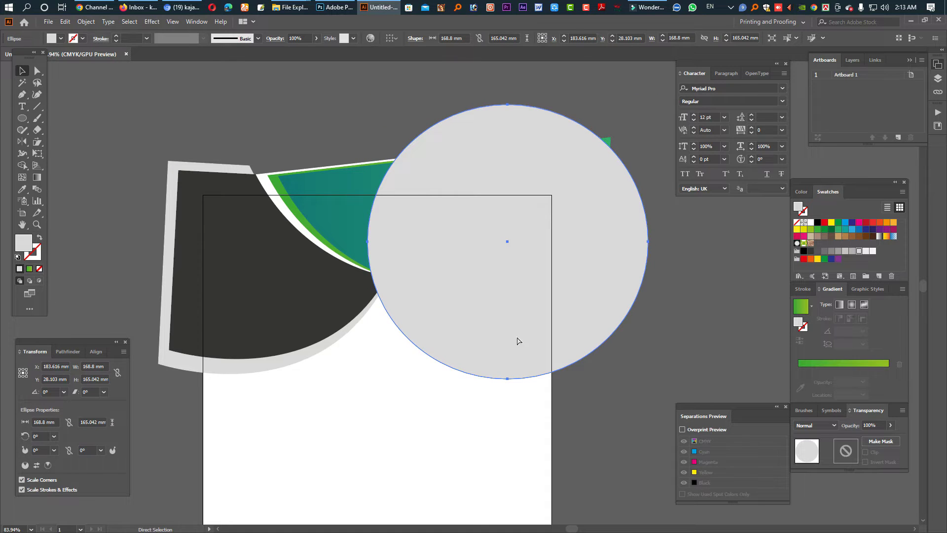
pyautogui.press('v')
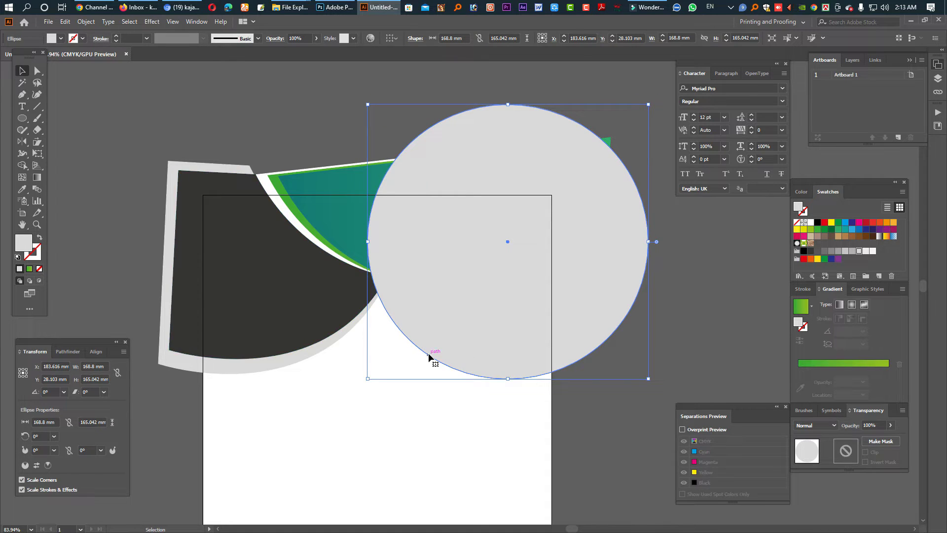
pyautogui.press('.')
pyautogui.moveTo(852, 255); pyautogui.dragTo(799, 383)
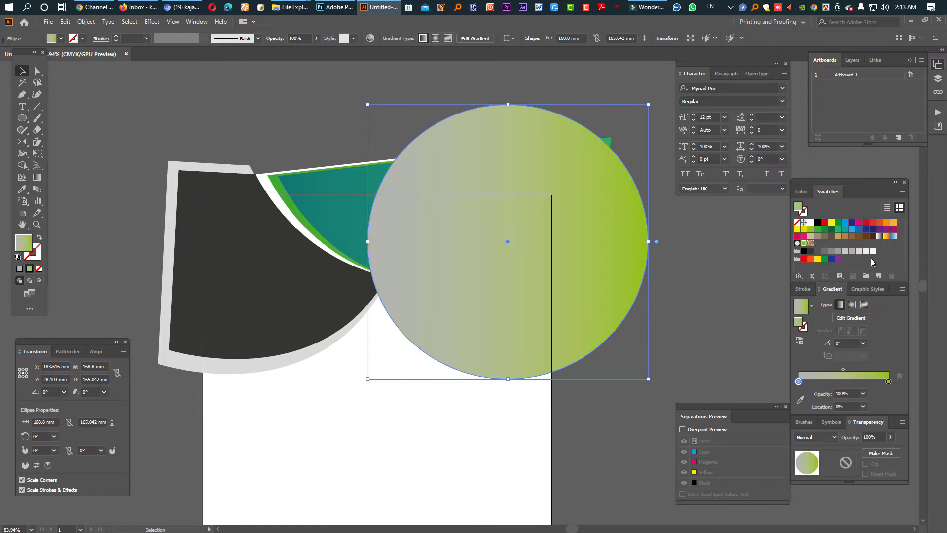
pyautogui.moveTo(865, 251); pyautogui.dragTo(888, 381)
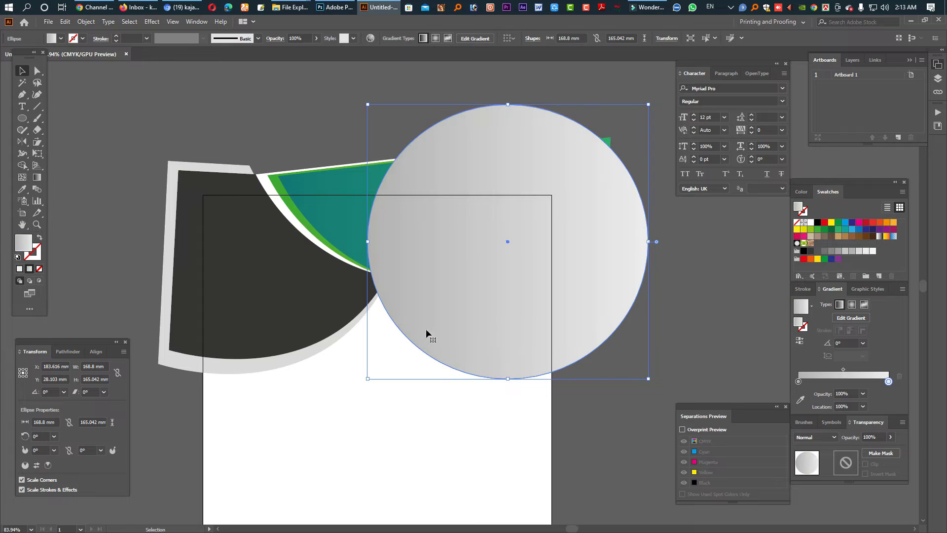
# Redirect the circle's grey gradient diagonally with the Gradient tool, to an angle of about -118.9°, with the lighter end toward the lower left.
pyautogui.click(38, 178)
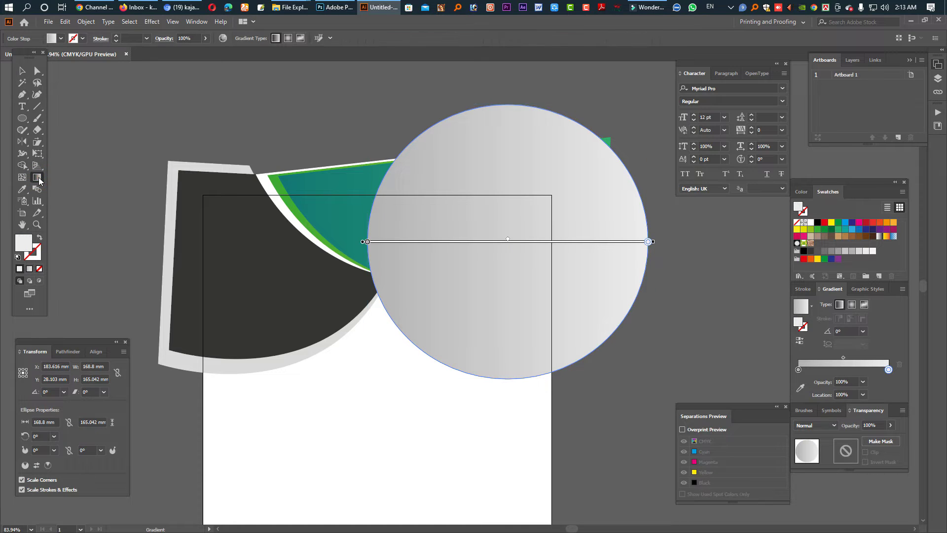
pyautogui.moveTo(413, 132)
pyautogui.mouseDown()
pyautogui.moveTo(530, 419)
pyautogui.moveTo(453, 164)
pyautogui.mouseUp()
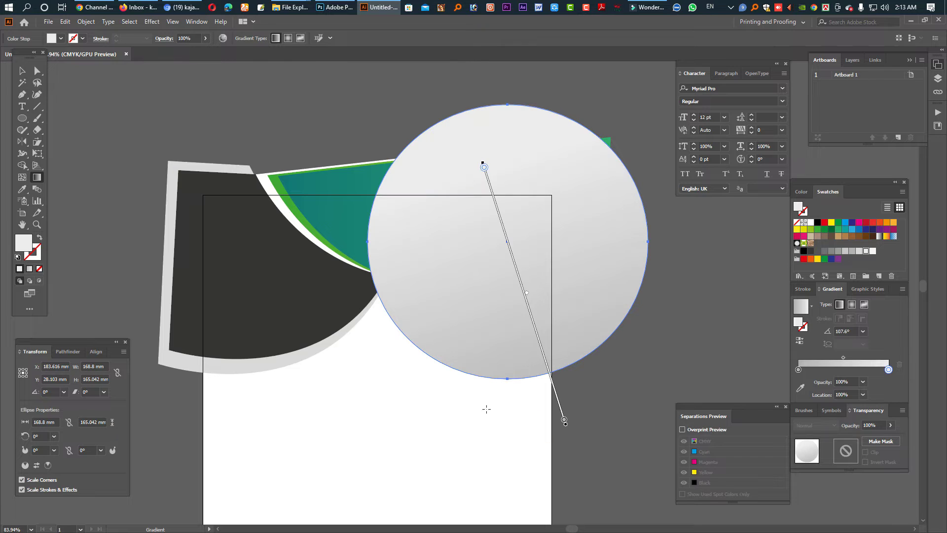
pyautogui.moveTo(511, 214); pyautogui.dragTo(486, 428)
pyautogui.moveTo(496, 324); pyautogui.dragTo(479, 471)
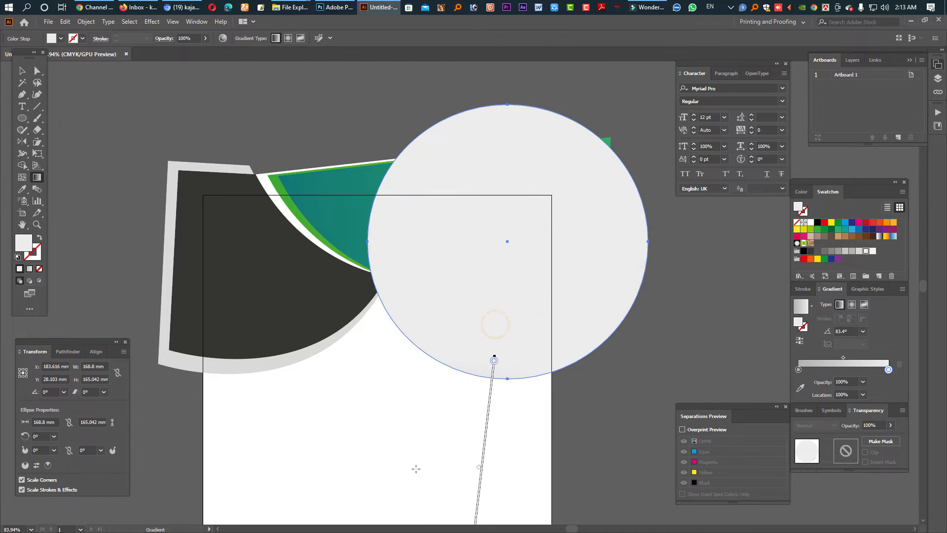
pyautogui.moveTo(519, 284); pyautogui.dragTo(434, 447)
pyautogui.moveTo(446, 414)
pyautogui.mouseDown()
pyautogui.moveTo(580, 205)
pyautogui.moveTo(428, 482)
pyautogui.mouseUp()
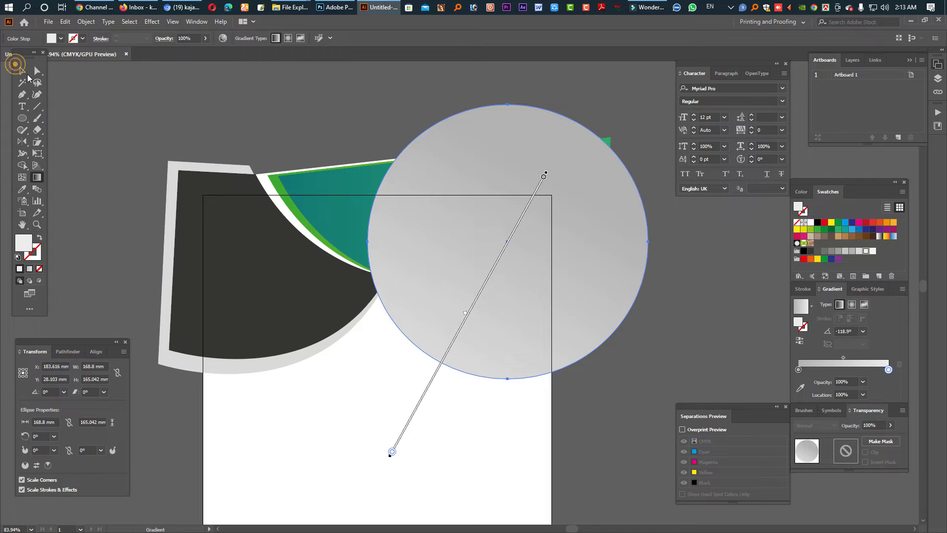
pyautogui.click(22, 70)
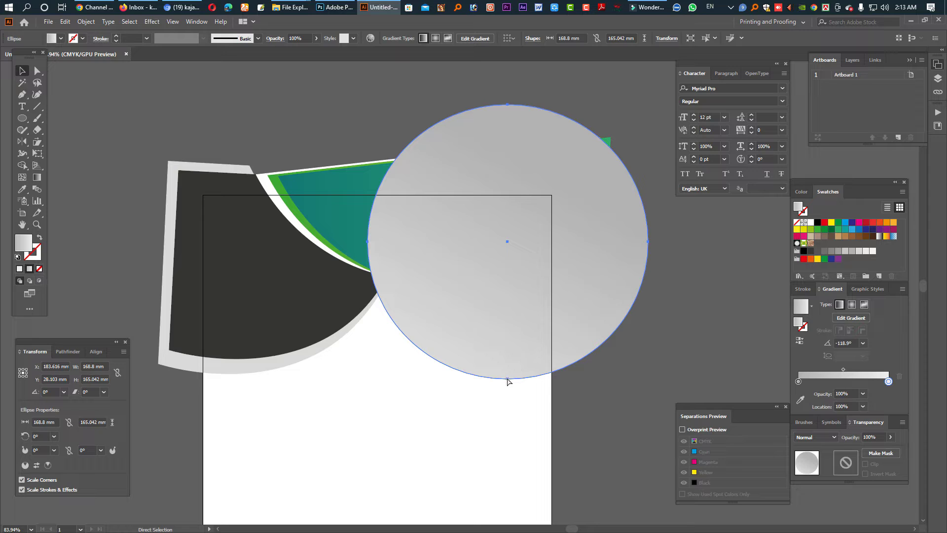
# Shrink the gradient circle to about 162 x 159 mm, keeping its top edge in place over the flat light grey circle.
pyautogui.press('v')
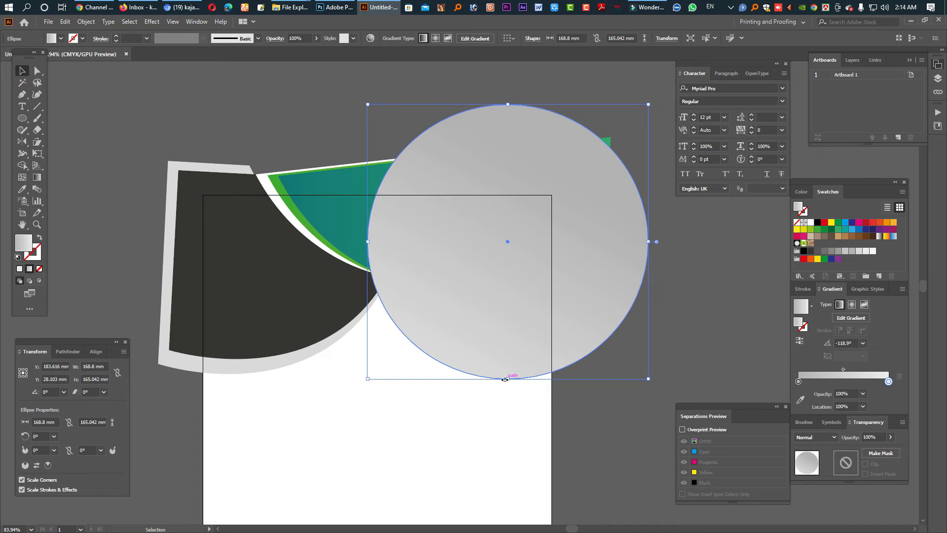
pyautogui.moveTo(508, 378); pyautogui.dragTo(520, 369)
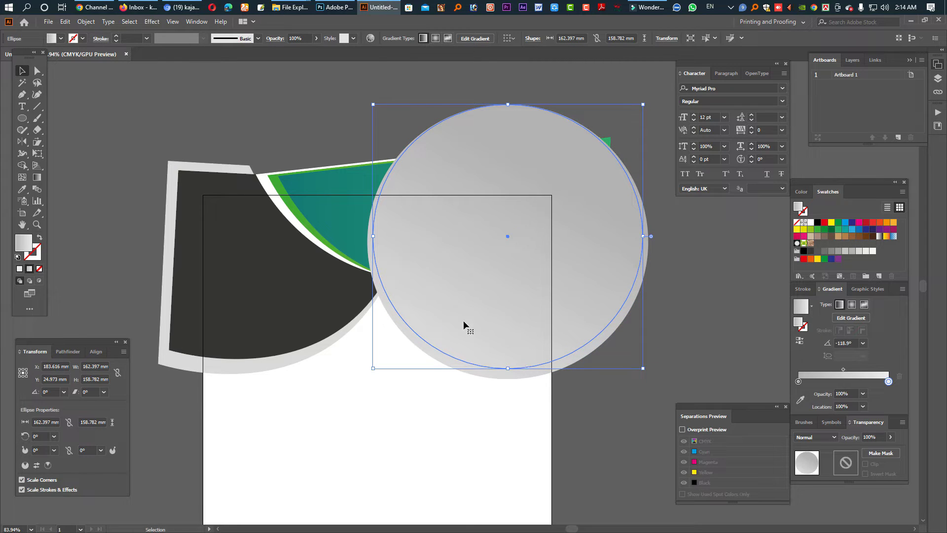
pyautogui.press('a')
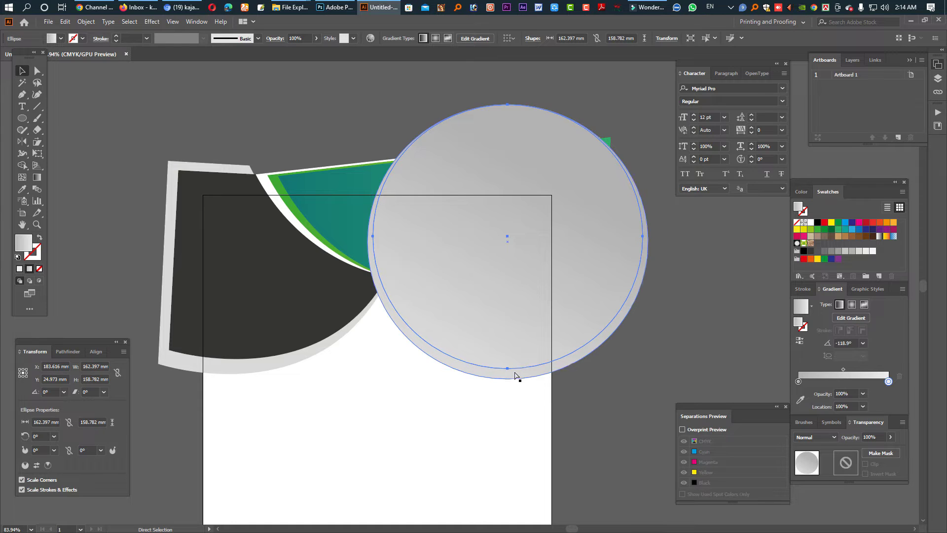
pyautogui.moveTo(508, 366); pyautogui.dragTo(508, 368)
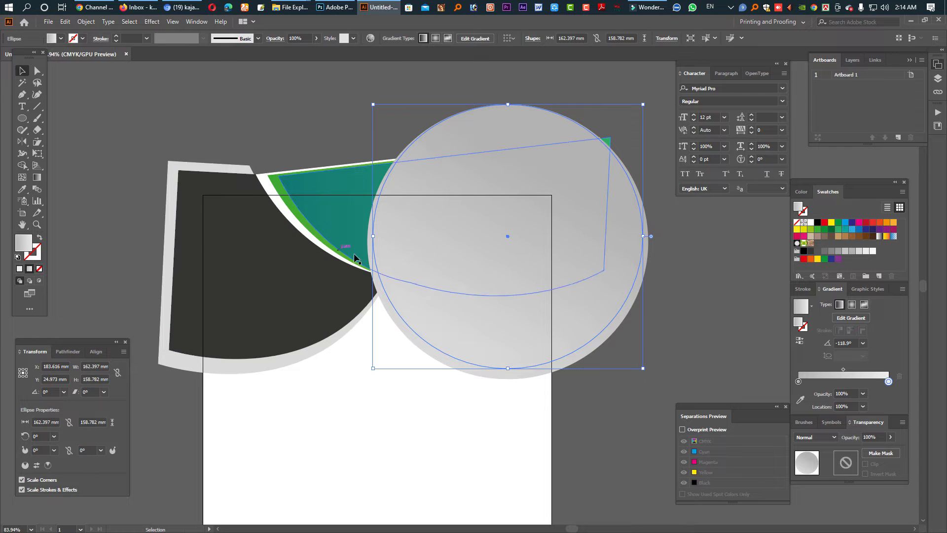
# Fill the 162 mm circle white as a ring around a front gradient circle of about 156 x 153 mm.
pyautogui.click(811, 223)
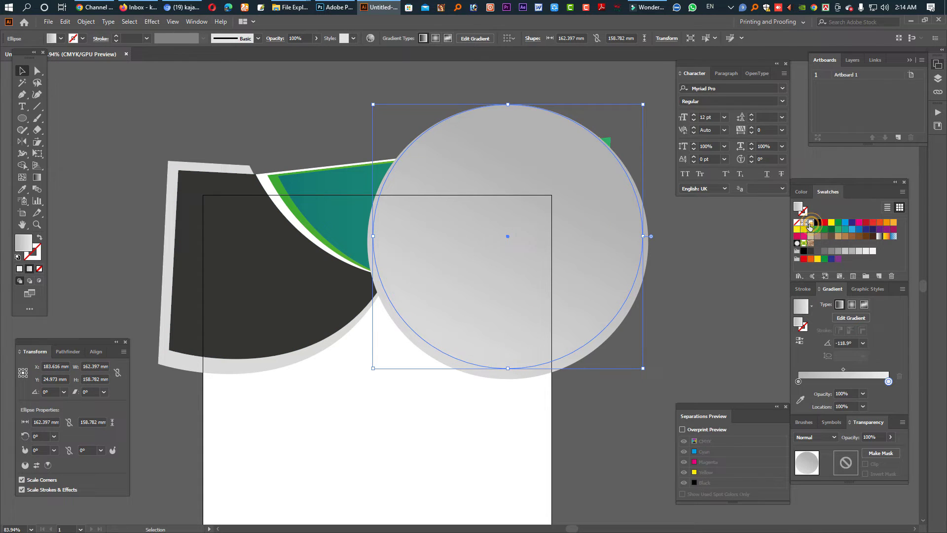
pyautogui.click(689, 334)
pyautogui.click(588, 400)
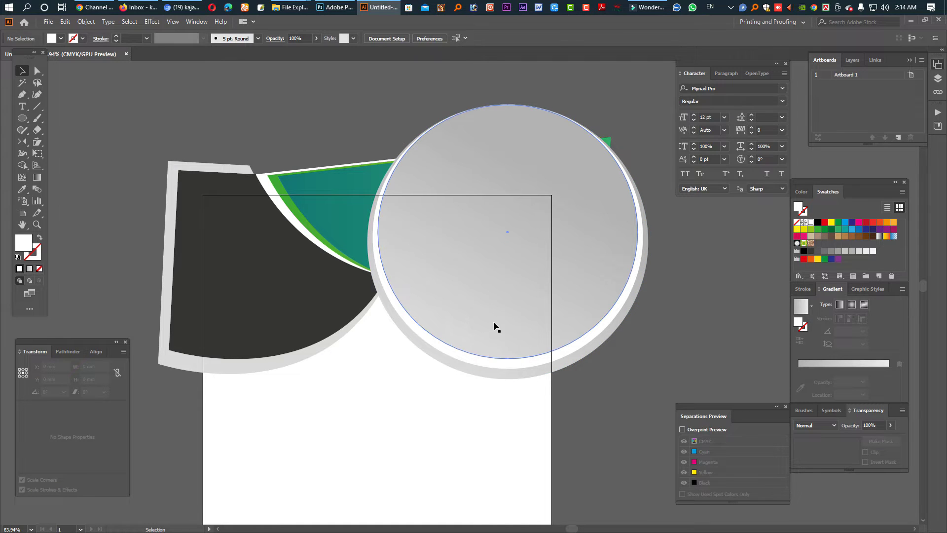
pyautogui.click(468, 310)
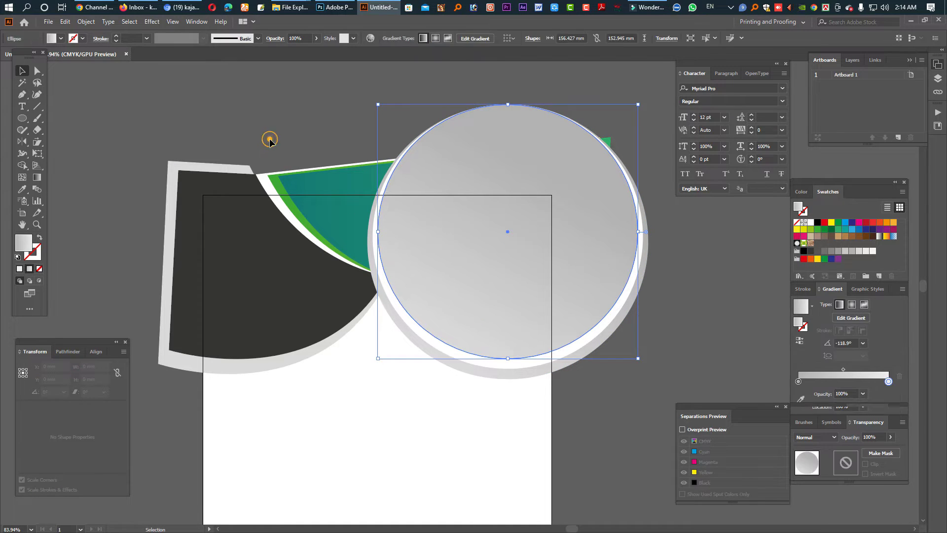
pyautogui.click(290, 147)
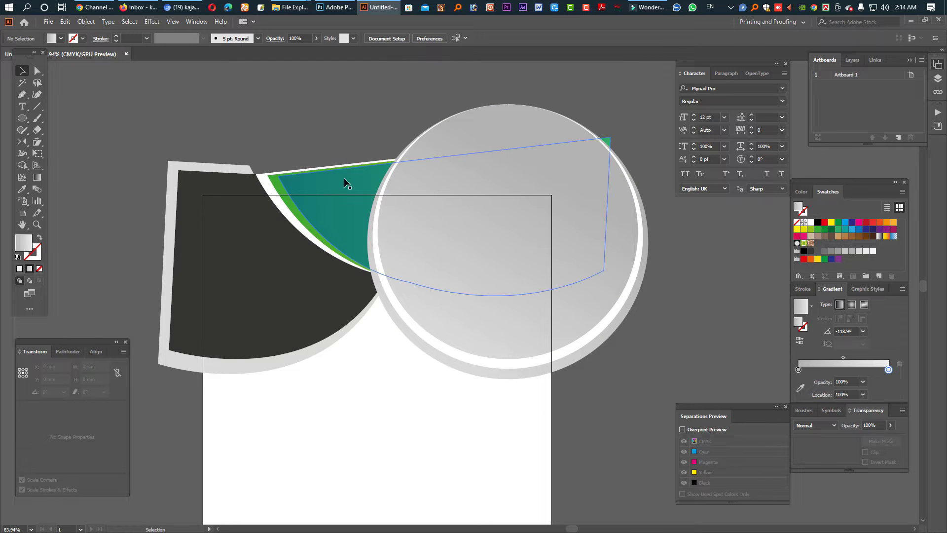
# Place Depositphotos_201318592_original.jpg from the Digital Markiting Photo folder as a linked image about 163 mm wide over the circles.
pyautogui.click(47, 22)
pyautogui.click(132, 182)
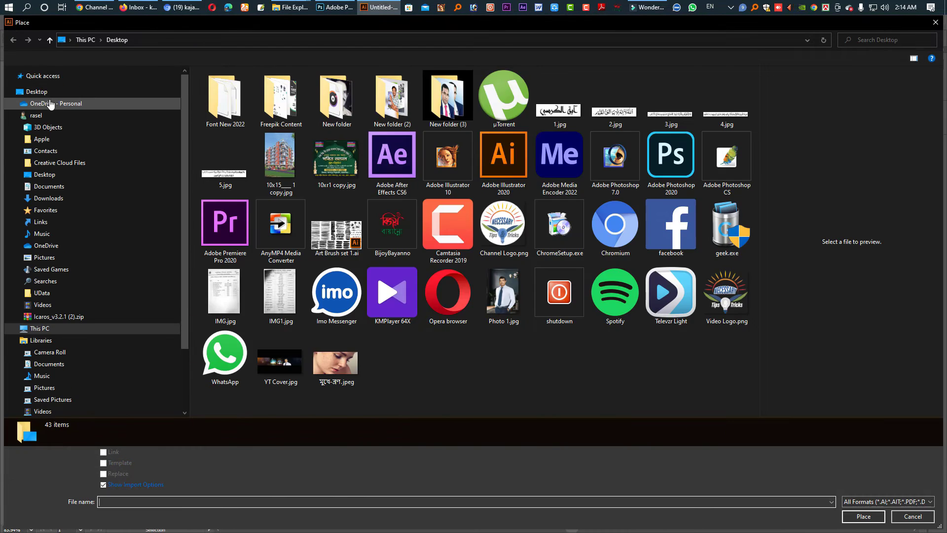
pyautogui.click(107, 454)
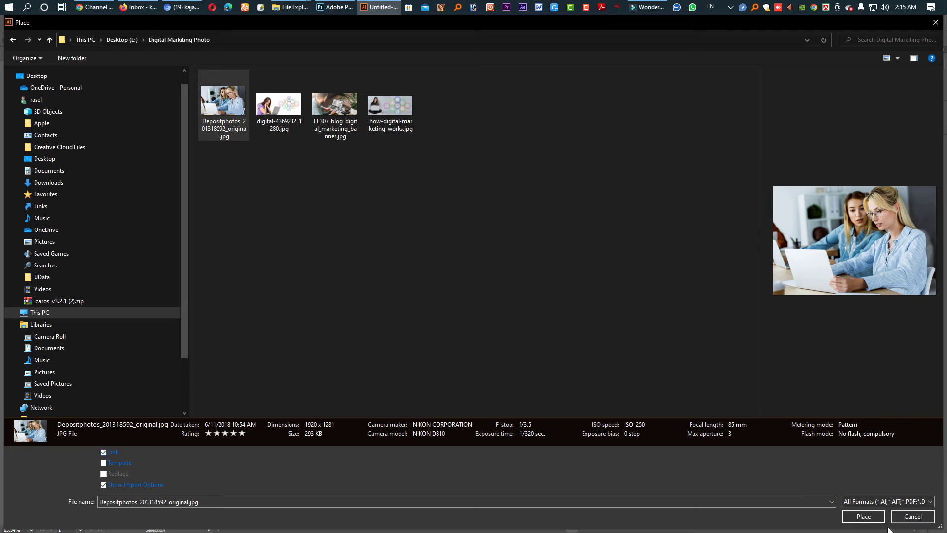
pyautogui.click(871, 519)
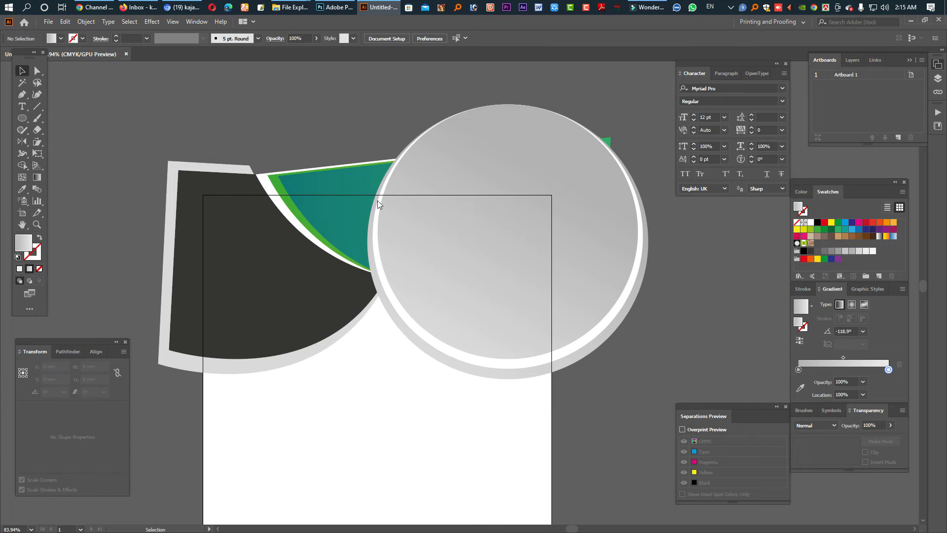
pyautogui.moveTo(378, 184); pyautogui.dragTo(650, 430)
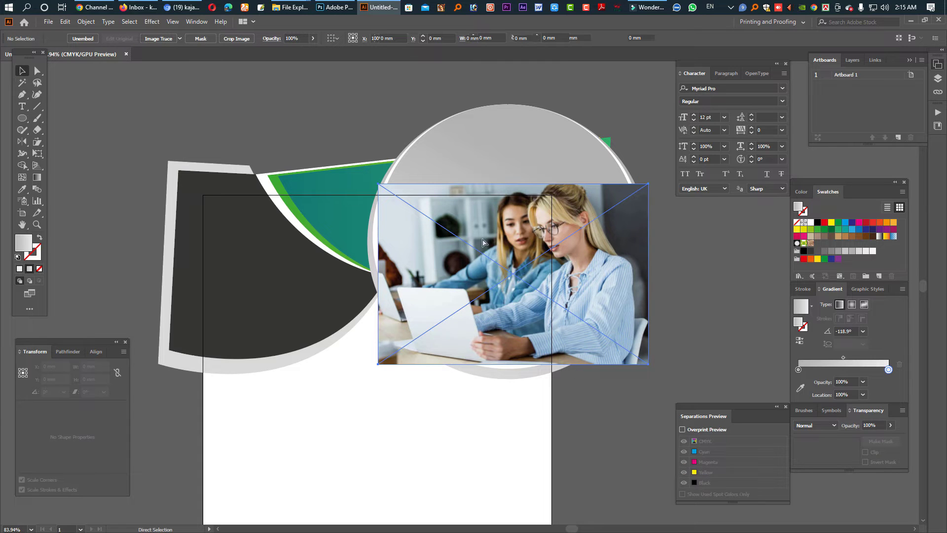
# Open Depositphotos_201318592_original.jpg from the Digital Markiting Photo folder in Photoshop.
pyautogui.scroll(5, 483, 242)
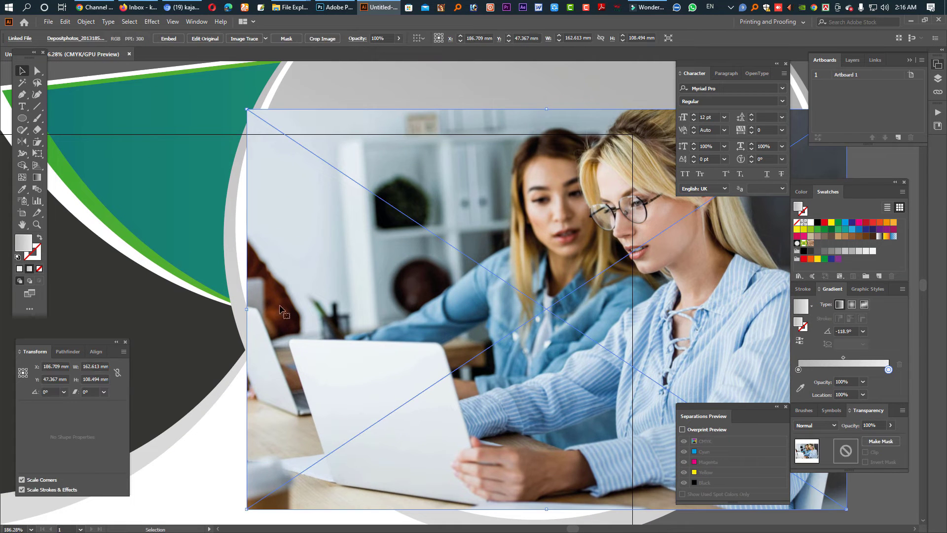
pyautogui.press('z')
pyautogui.hscroll(4, 468, 317)
pyautogui.press('v')
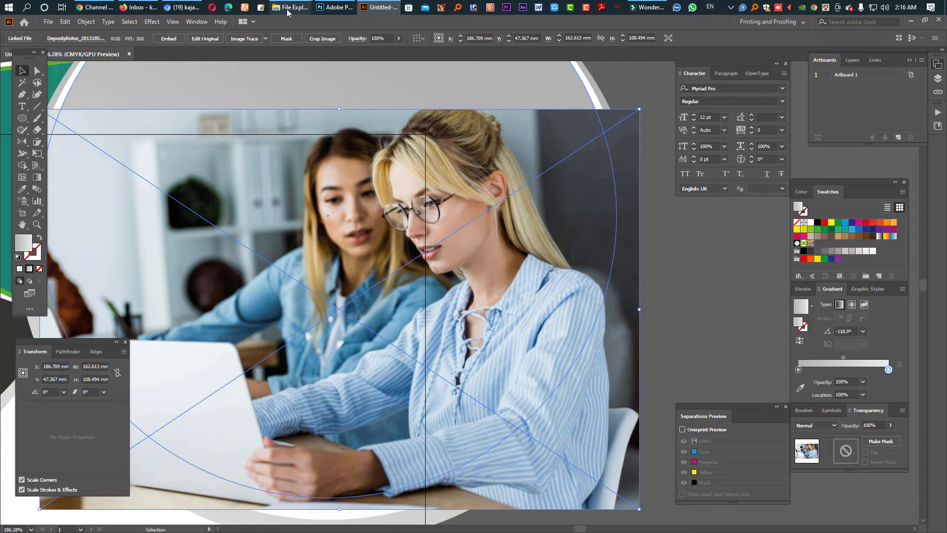
pyautogui.click(48, 22)
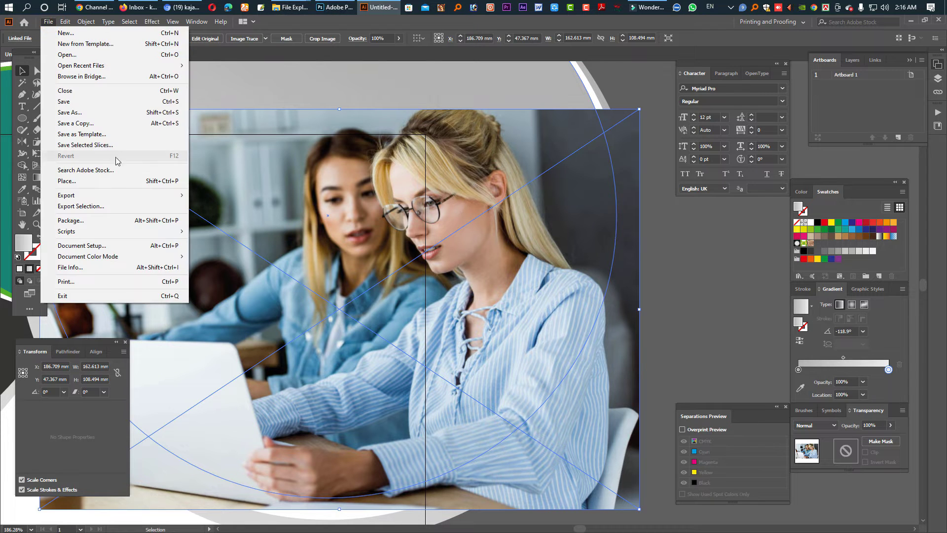
pyautogui.click(94, 182)
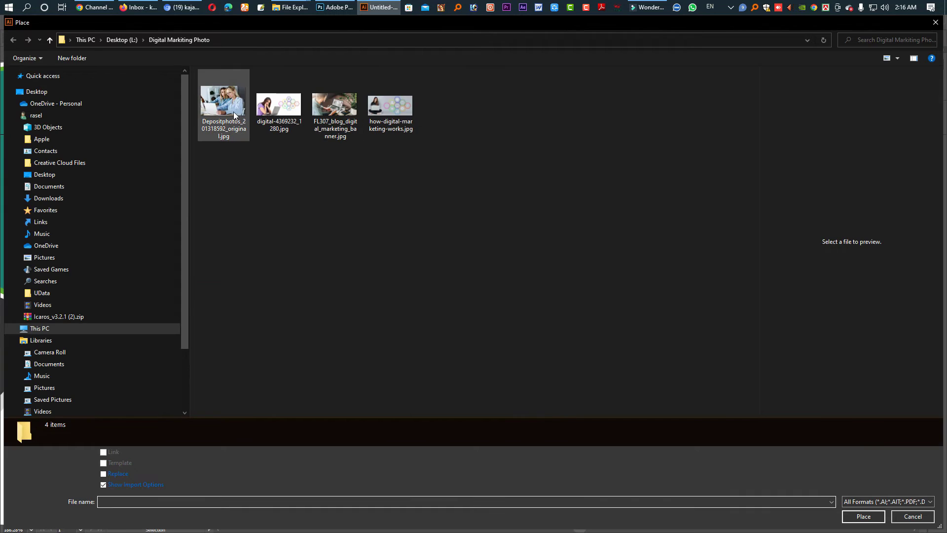
pyautogui.moveTo(235, 115); pyautogui.dragTo(350, 179)
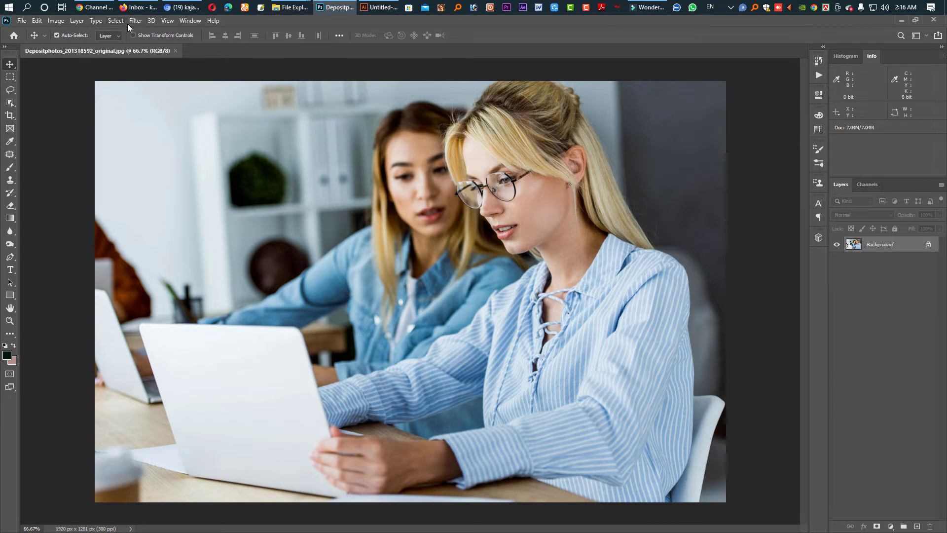
# Apply the Camera Raw Filter to the photo with contrast +8, the Cross Process curve preset and Light sharpening.
pyautogui.click(135, 20)
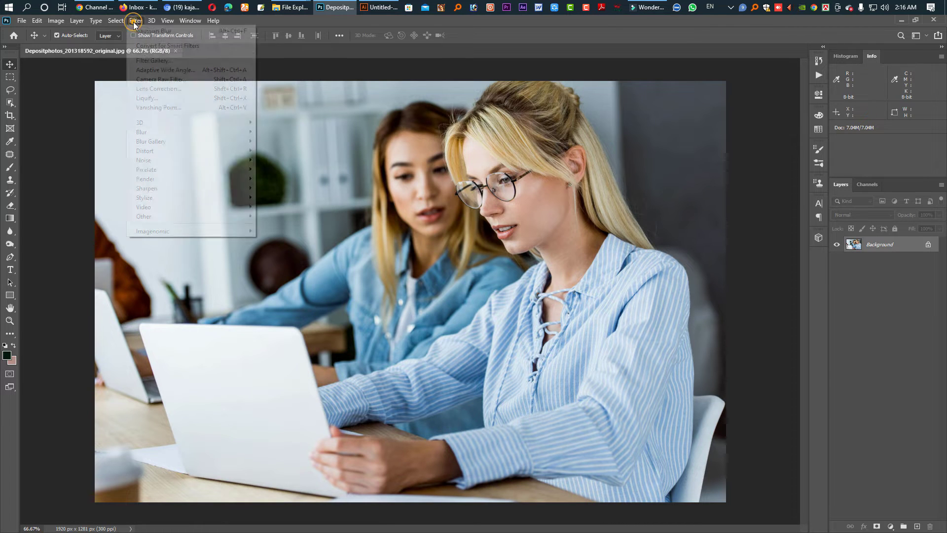
pyautogui.click(188, 80)
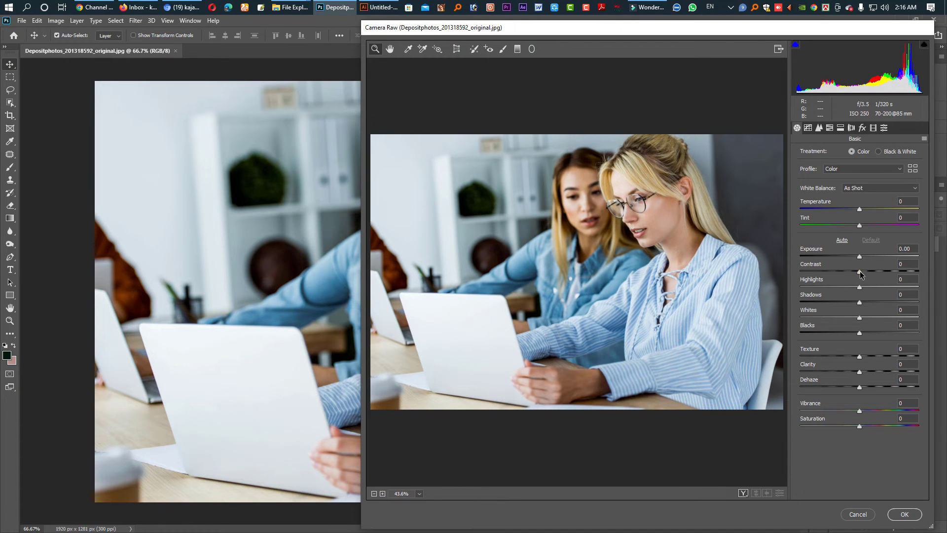
pyautogui.moveTo(861, 271); pyautogui.dragTo(866, 274)
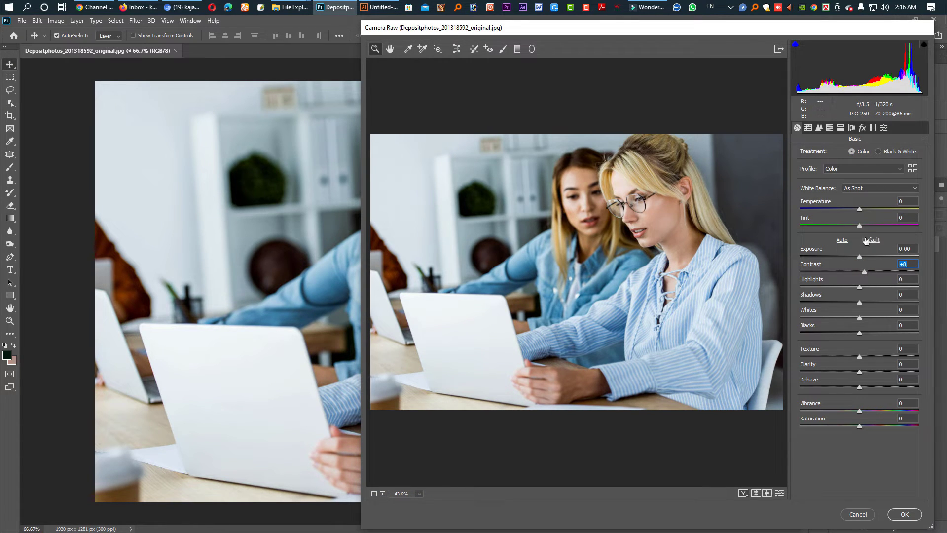
pyautogui.hotkey('ctrl', 'alt', '9')
pyautogui.click(828, 278)
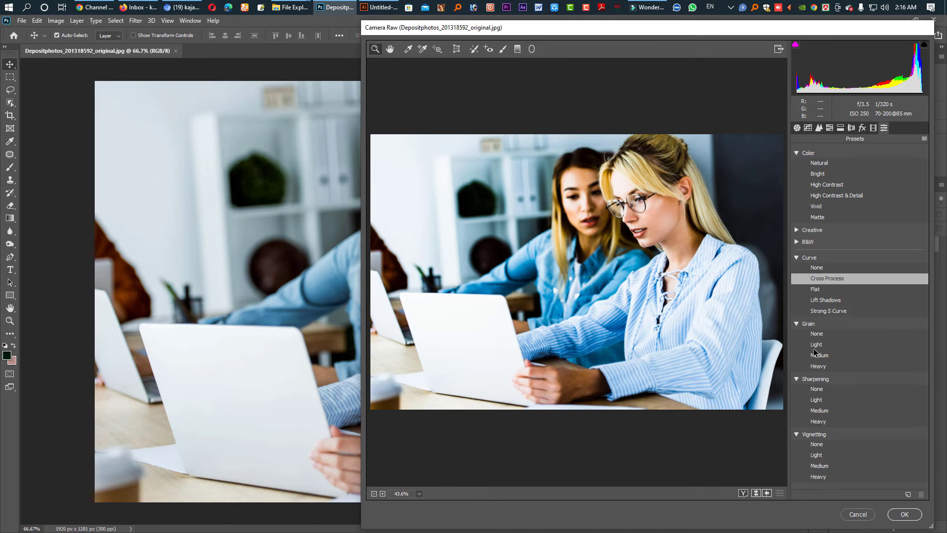
pyautogui.click(815, 401)
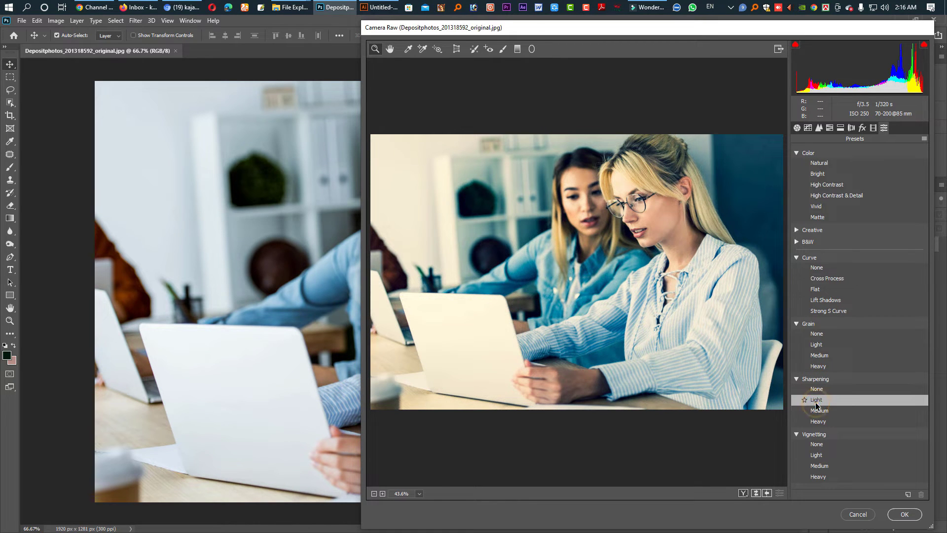
pyautogui.click(905, 514)
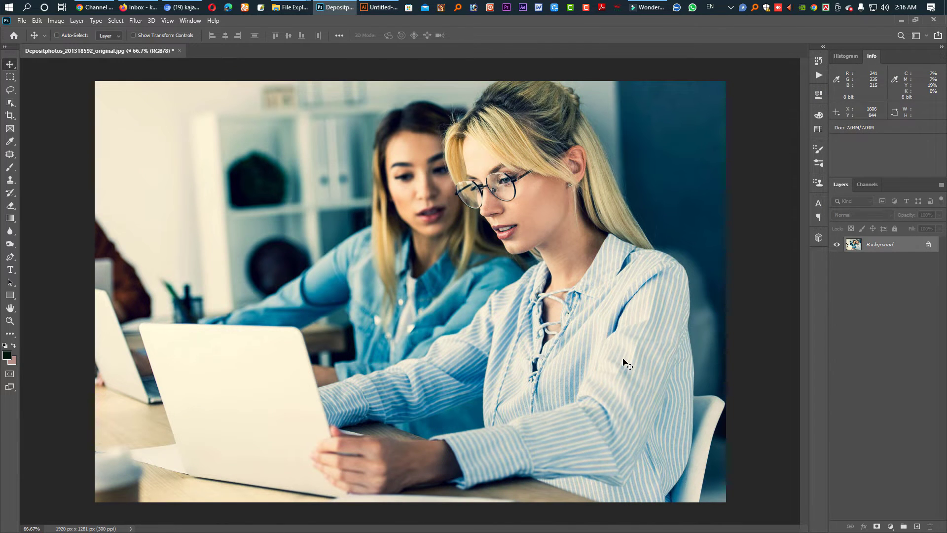
# Save the edited JPEG, switch back to Illustrator and update the modified linked photo.
pyautogui.hotkey('ctrl', 's')
pyautogui.click(528, 151)
pyautogui.click(381, 8)
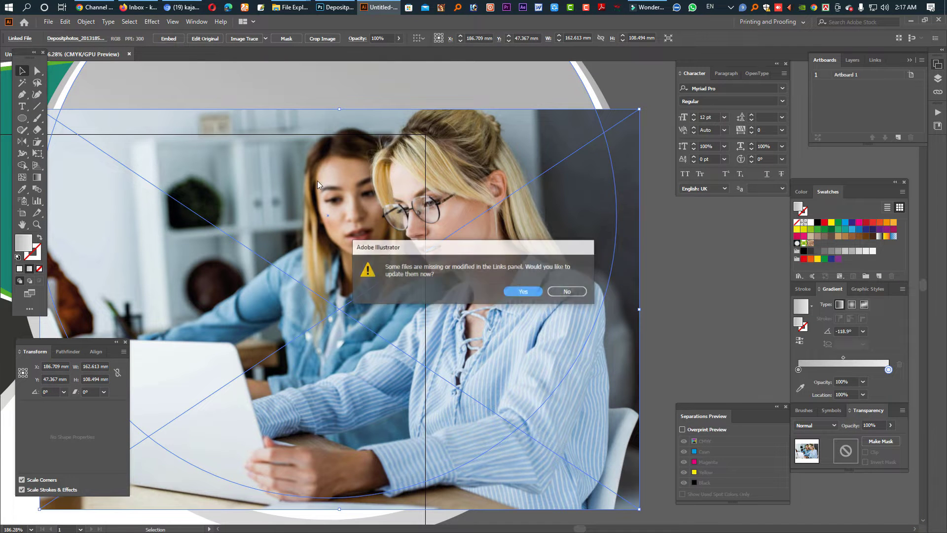
pyautogui.click(522, 292)
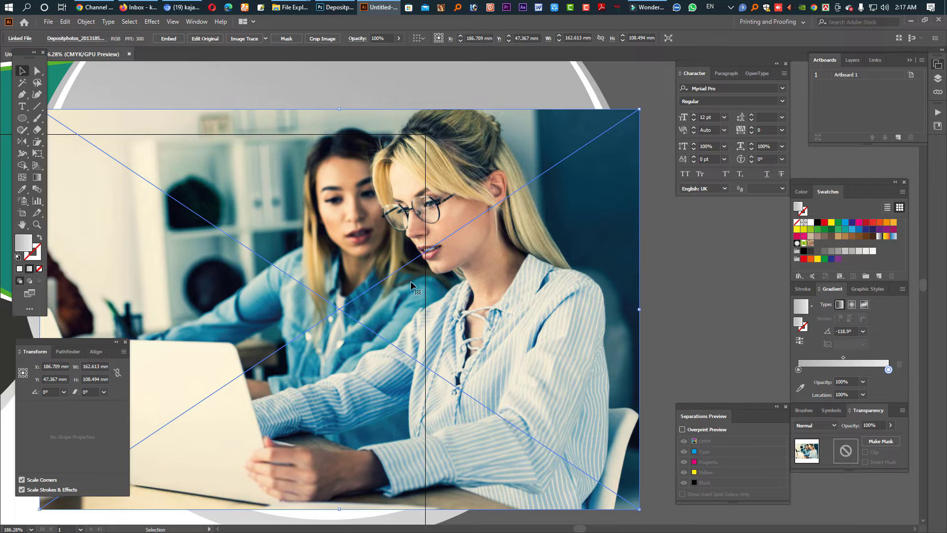
pyautogui.keyDown('ctrl'); pyautogui.keyDown('alt'); pyautogui.click(469, 303); pyautogui.keyUp('alt'); pyautogui.keyUp('ctrl')
pyautogui.click(402, 300)
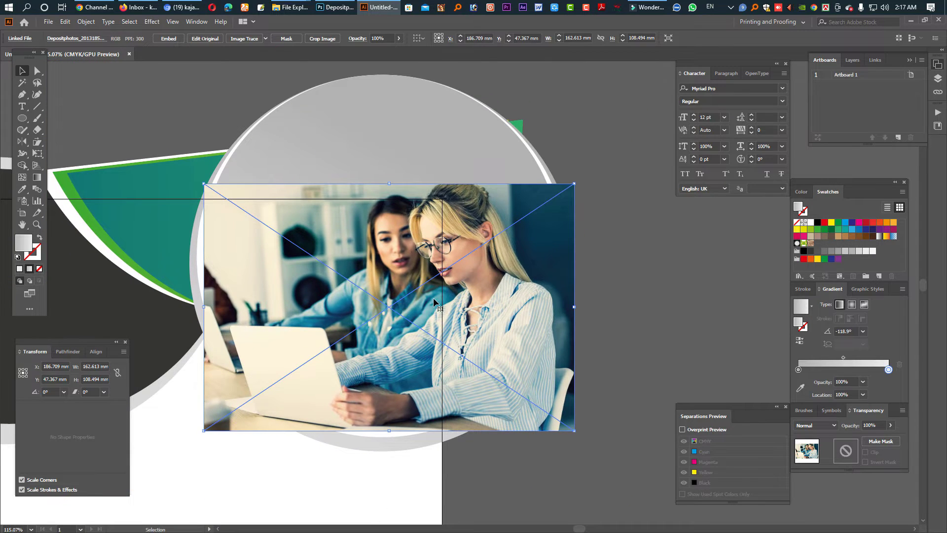
# Move the linked office photo down over the lower part of the grey circle and embed it in the document.
pyautogui.moveTo(419, 301); pyautogui.dragTo(398, 307)
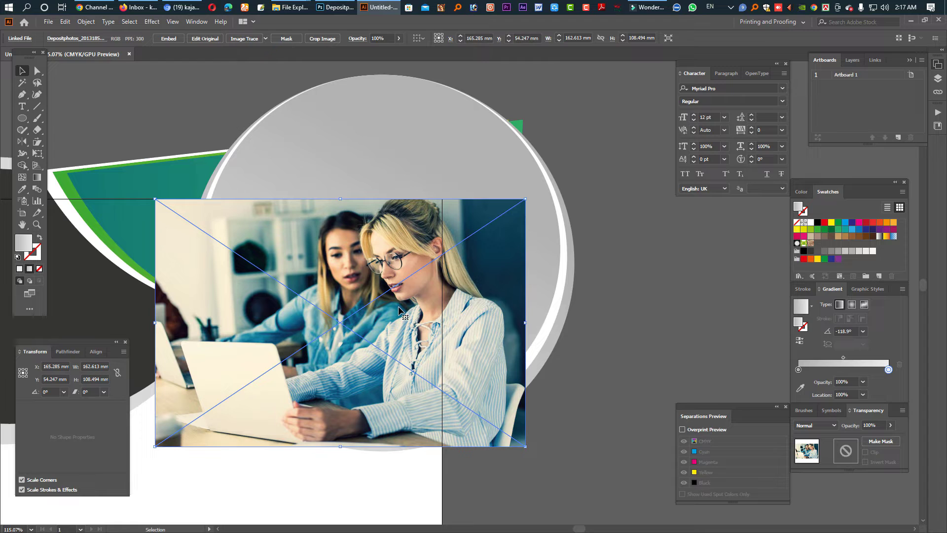
pyautogui.press('Tab')
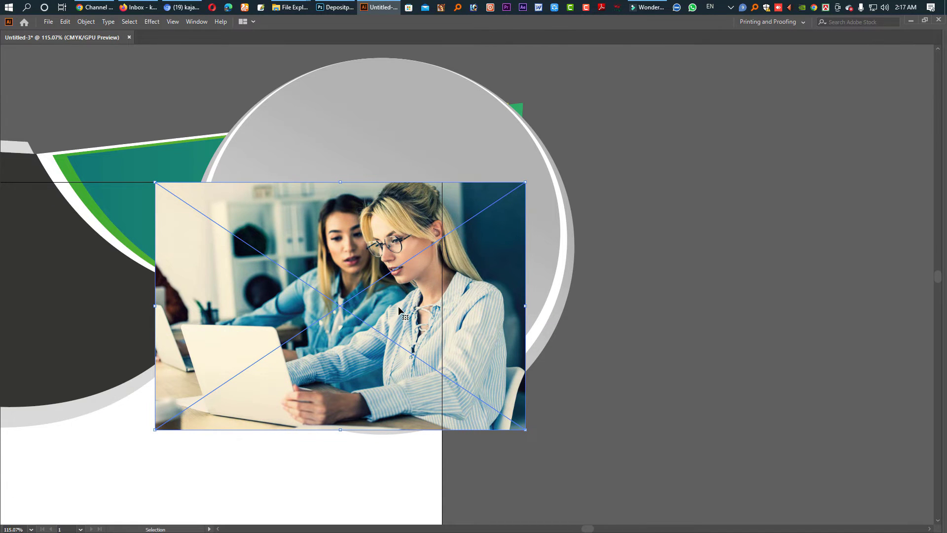
pyautogui.press('Tab')
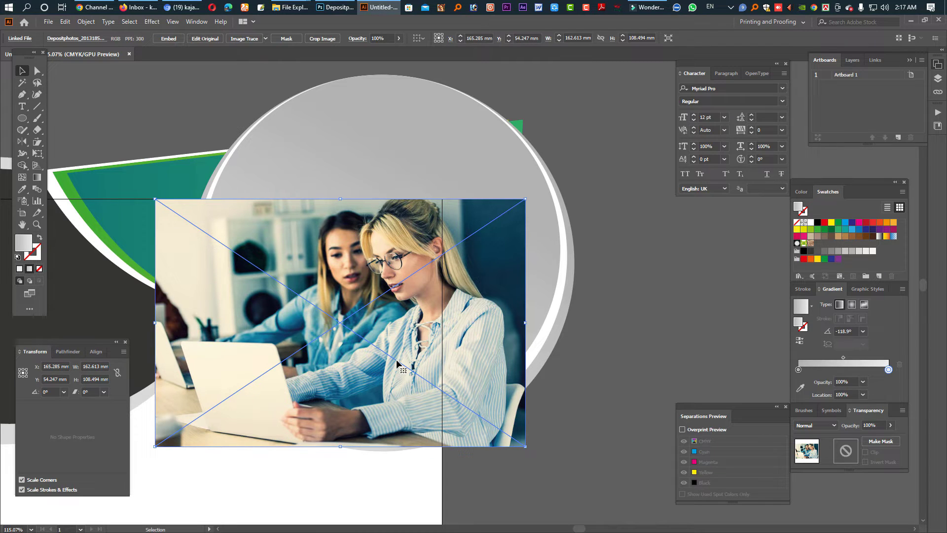
pyautogui.click(172, 40)
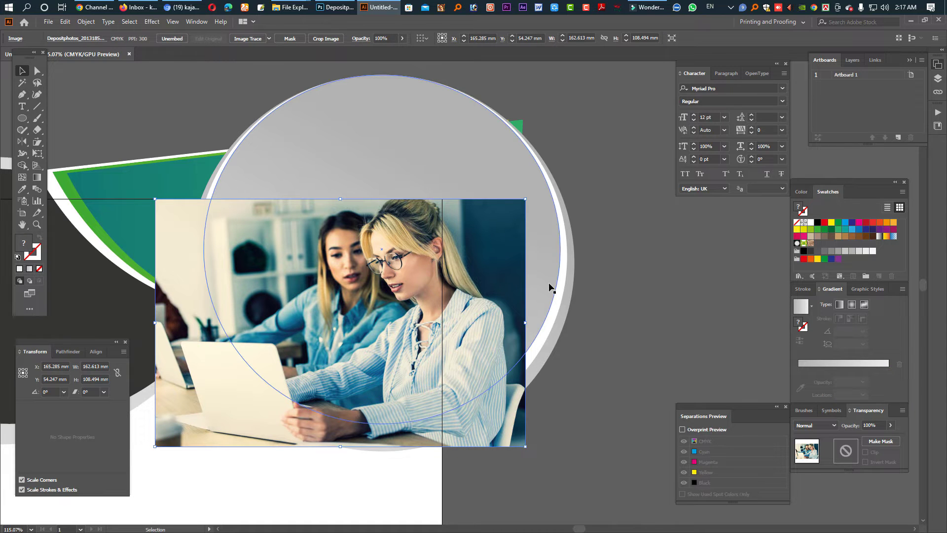
# Bring the grey gradient circle to the front and use it as a clipping mask for the embedded photo.
pyautogui.click(544, 295)
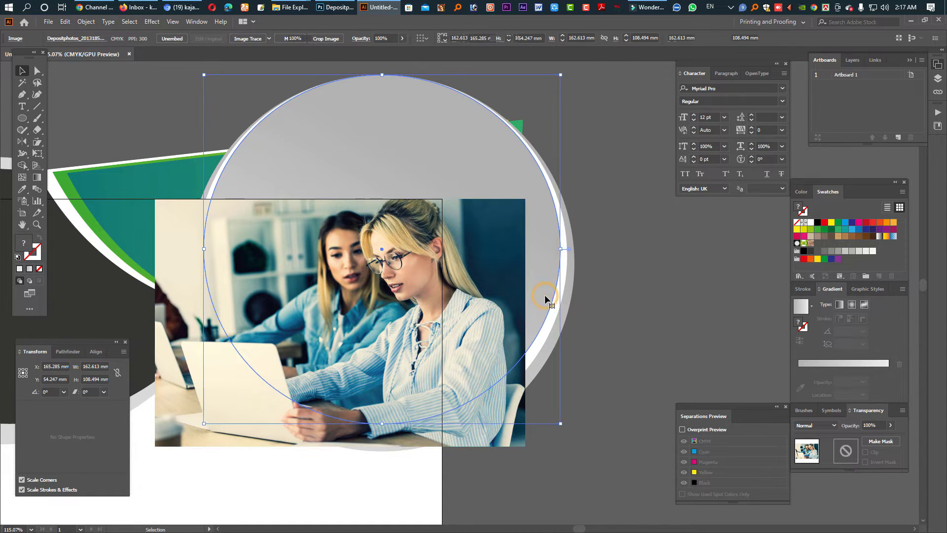
pyautogui.press('ctrl')
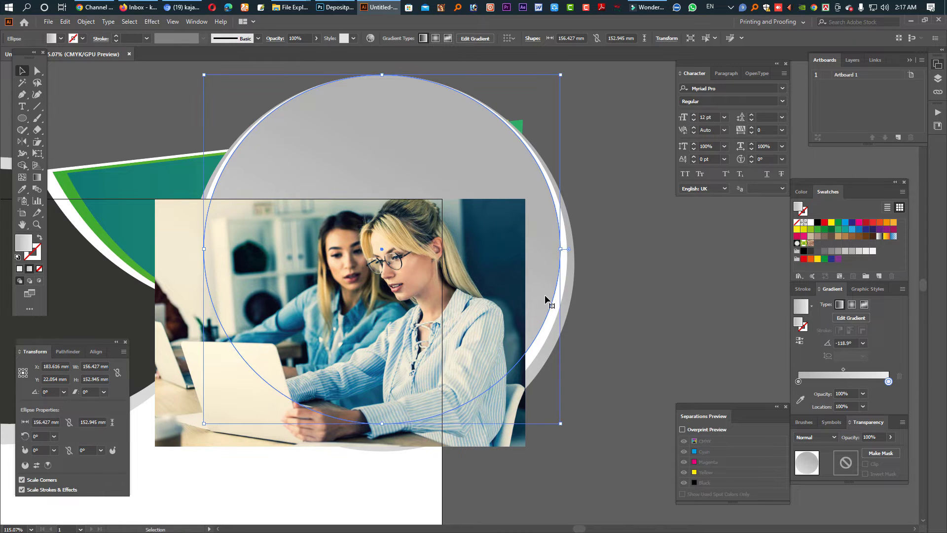
pyautogui.press('ctrl')
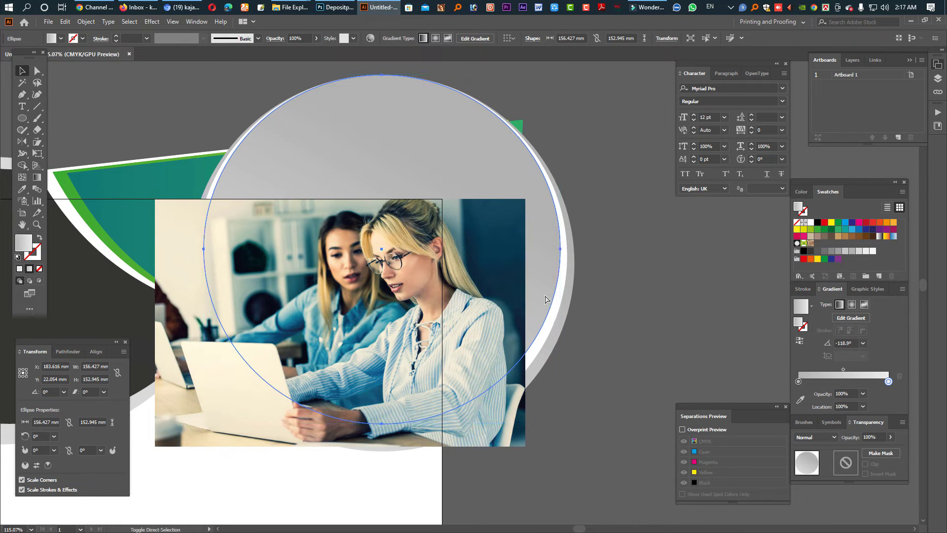
pyautogui.hotkey('ctrl', 'shift', ']')
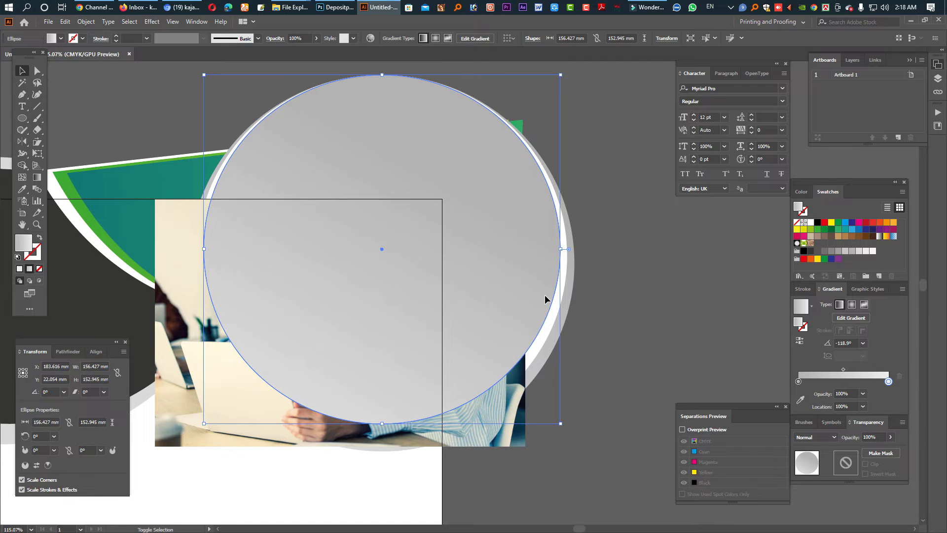
pyautogui.keyDown('shift'); pyautogui.click(515, 425); pyautogui.keyUp('shift')
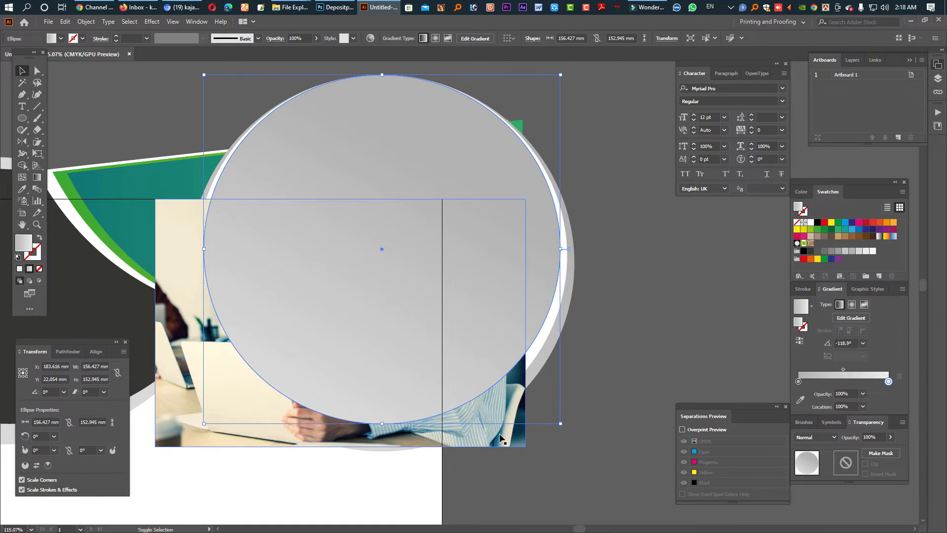
pyautogui.keyDown('shift'); pyautogui.click(461, 447); pyautogui.keyUp('shift')
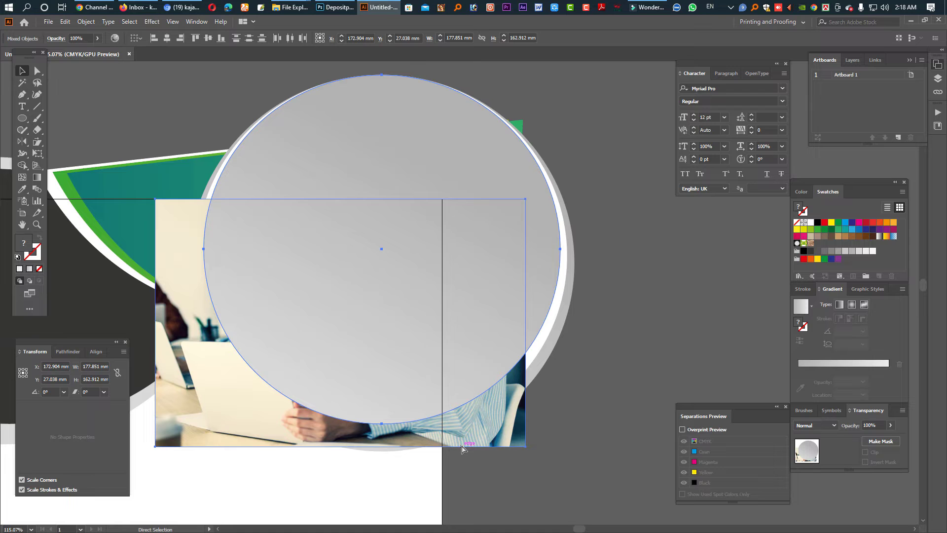
pyautogui.hotkey('ctrl', '7')
pyautogui.click(554, 419)
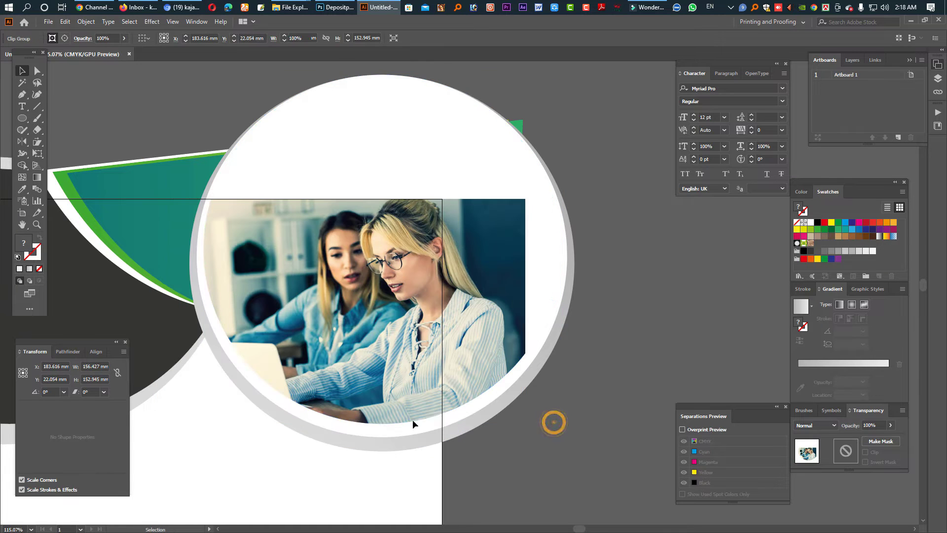
# Scale the photo inside the clipping mask proportionally to about 152 mm wide and align its upper edge with the page's upper edge.
pyautogui.click(430, 377)
pyautogui.moveTo(409, 376); pyautogui.dragTo(397, 355)
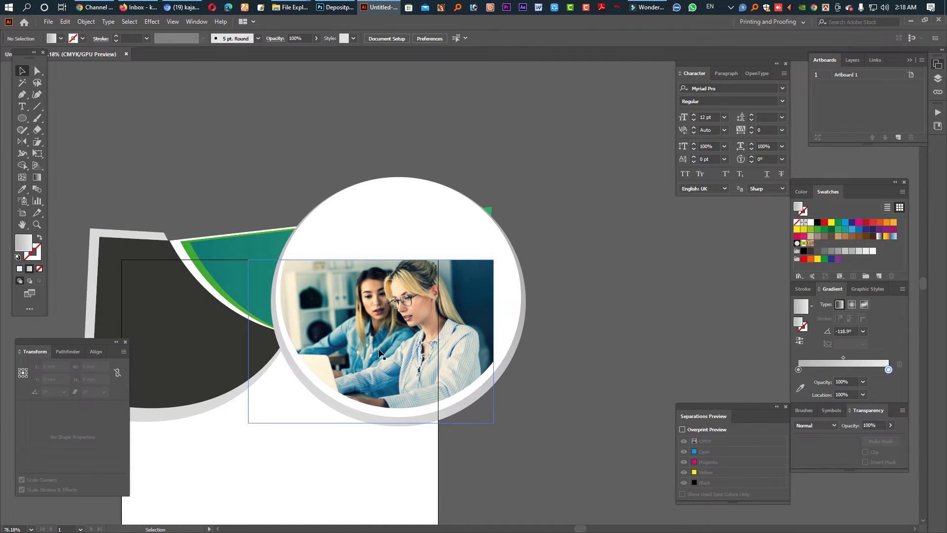
pyautogui.click(37, 70)
pyautogui.click(392, 369)
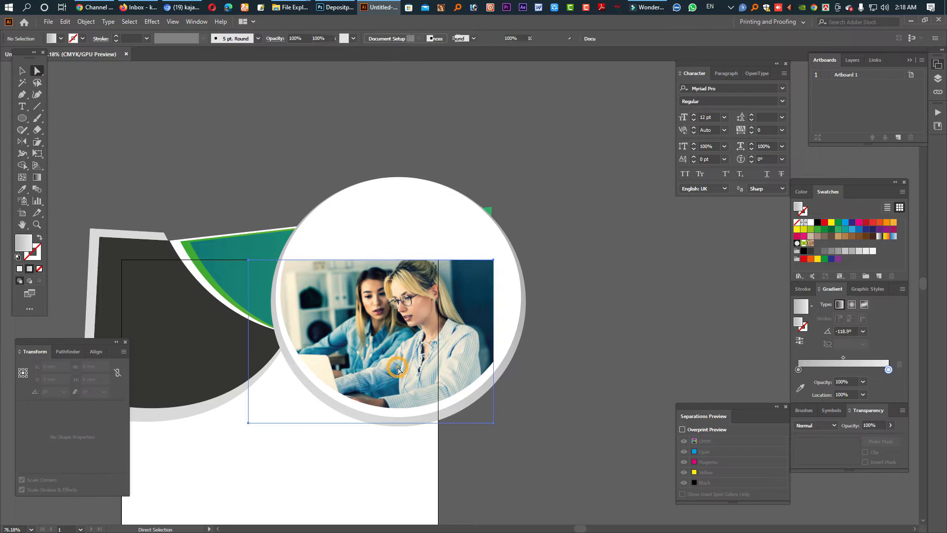
pyautogui.moveTo(391, 370); pyautogui.dragTo(401, 358)
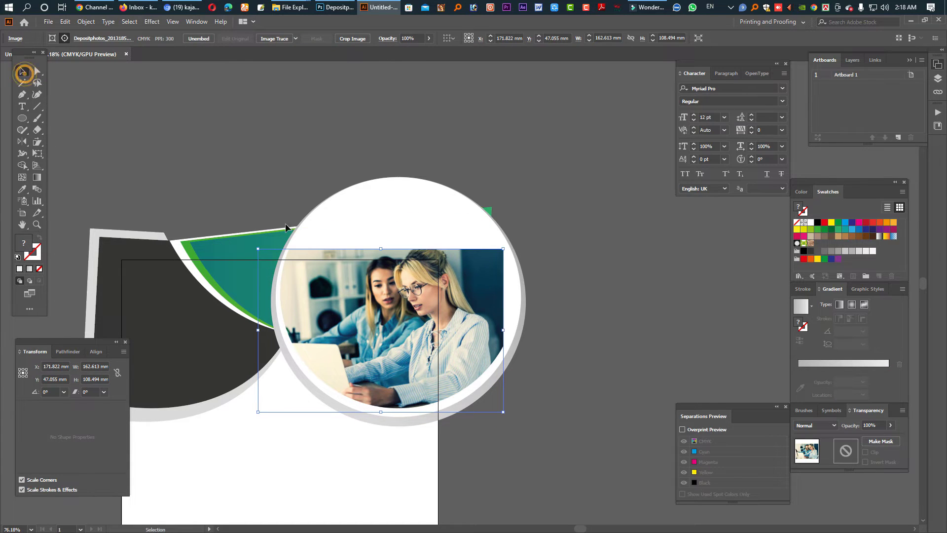
pyautogui.moveTo(380, 249); pyautogui.dragTo(381, 260)
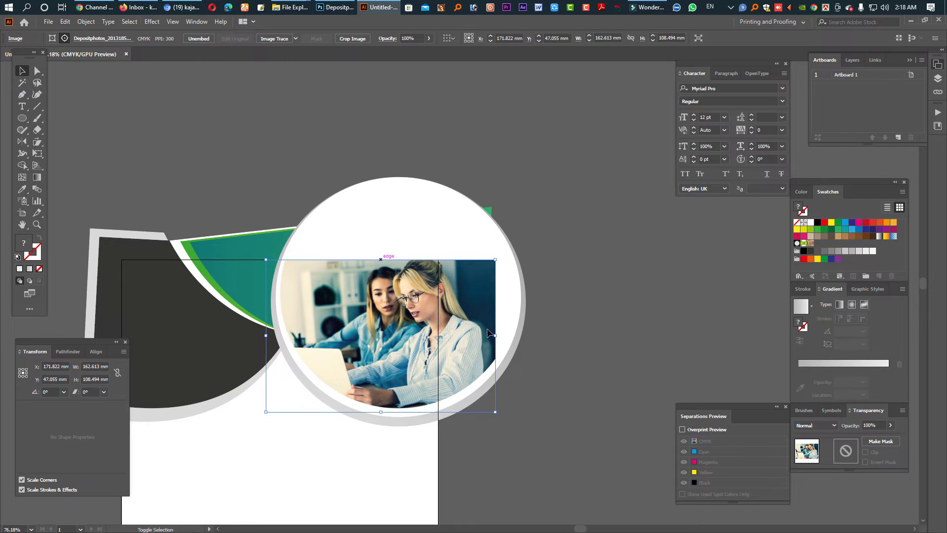
pyautogui.moveTo(400, 347); pyautogui.dragTo(391, 348)
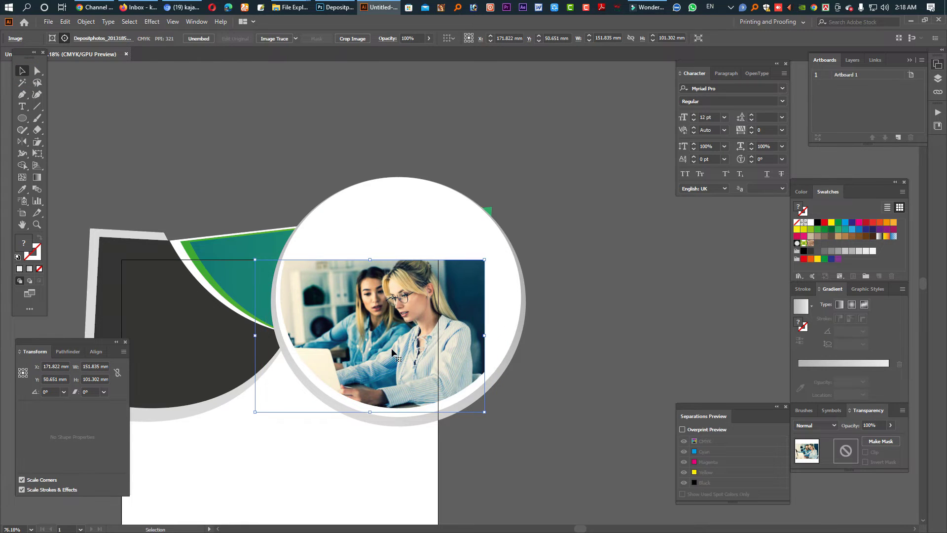
pyautogui.scroll(-2, 387, 352)
pyautogui.scroll(-5, 386, 352)
pyautogui.click(484, 321)
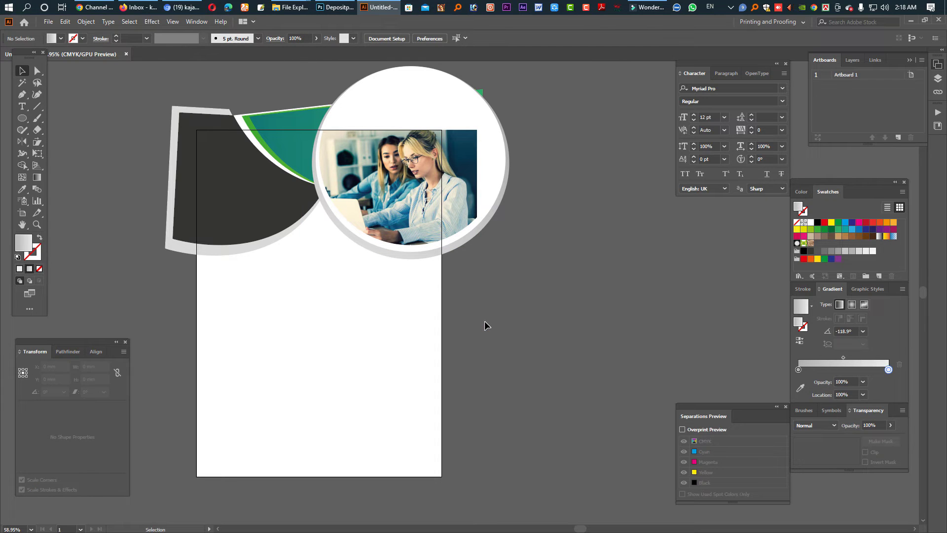
pyautogui.moveTo(323, 395); pyautogui.dragTo(334, 359)
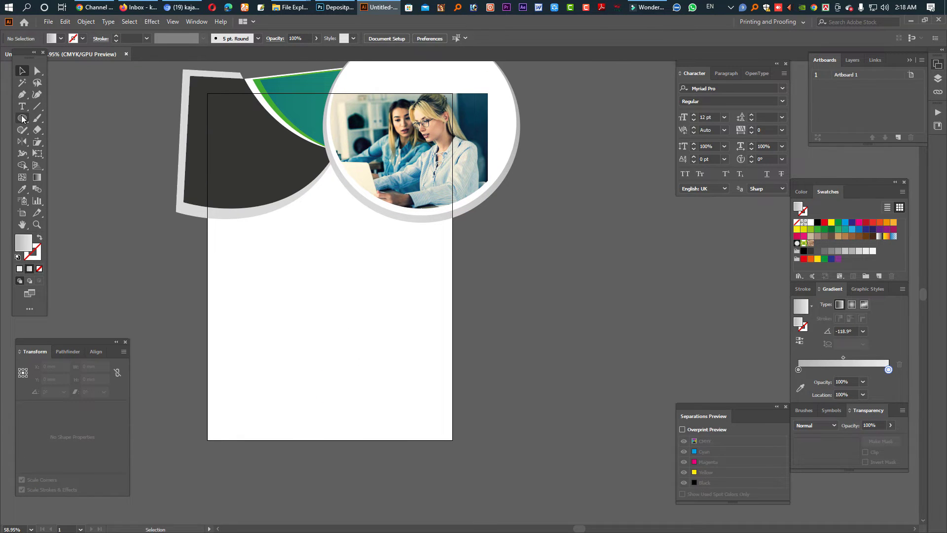
pyautogui.click(23, 96)
pyautogui.click(205, 382)
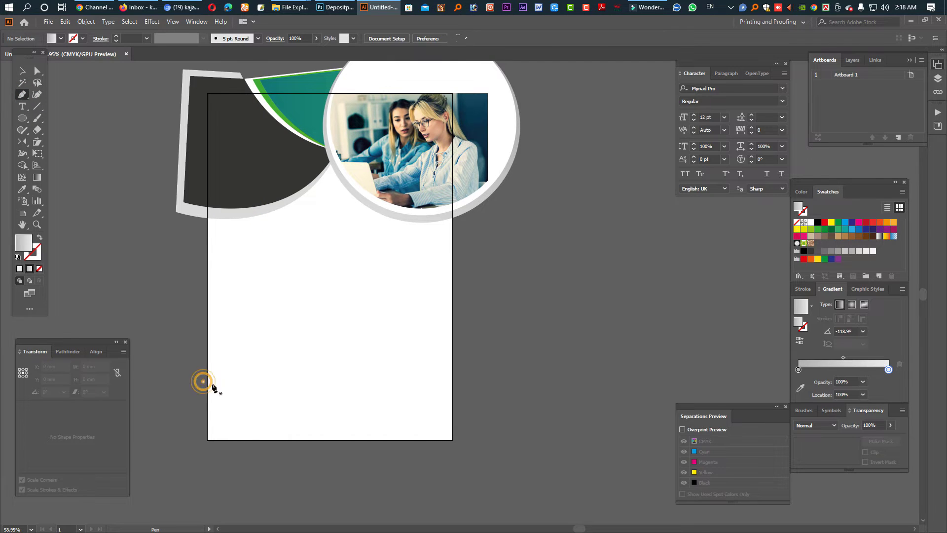
pyautogui.moveTo(250, 393); pyautogui.dragTo(341, 375)
pyautogui.hotkey('ctrl', 'z')
pyautogui.hotkey('ctrl', 'z')
# Draw a closed wave-topped shape about 246 mm wide and 106 mm high across the page's lower end with the Pen tool.
pyautogui.click(207, 375)
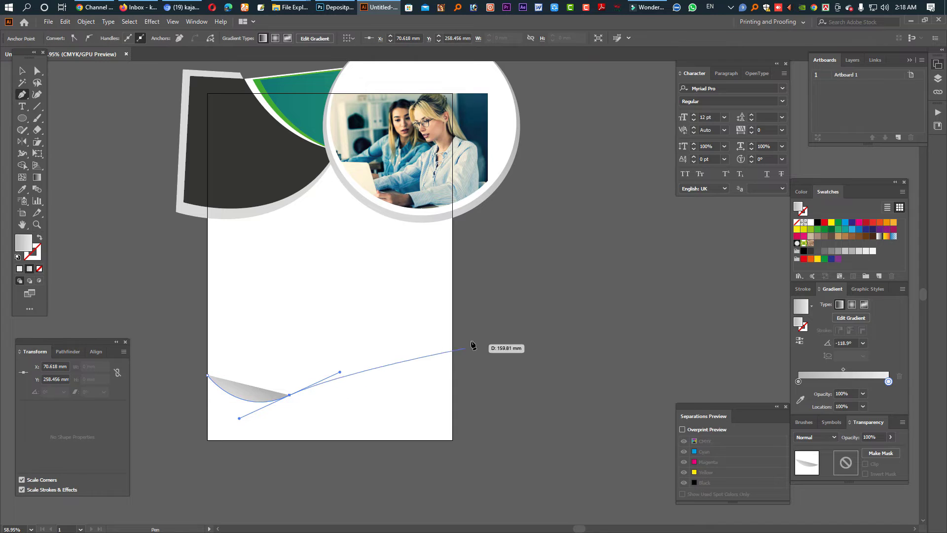
pyautogui.hotkey('ctrl', 'z')
pyautogui.moveTo(308, 394); pyautogui.dragTo(390, 371)
pyautogui.moveTo(470, 351)
pyautogui.mouseDown()
pyautogui.moveTo(482, 354)
pyautogui.moveTo(473, 353)
pyautogui.mouseUp()
pyautogui.click(470, 351)
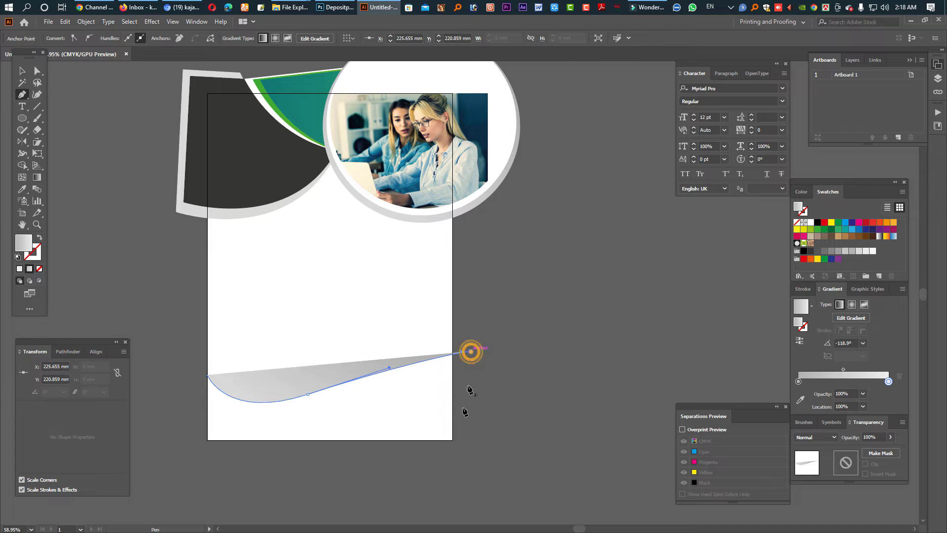
pyautogui.click(463, 462)
pyautogui.click(184, 475)
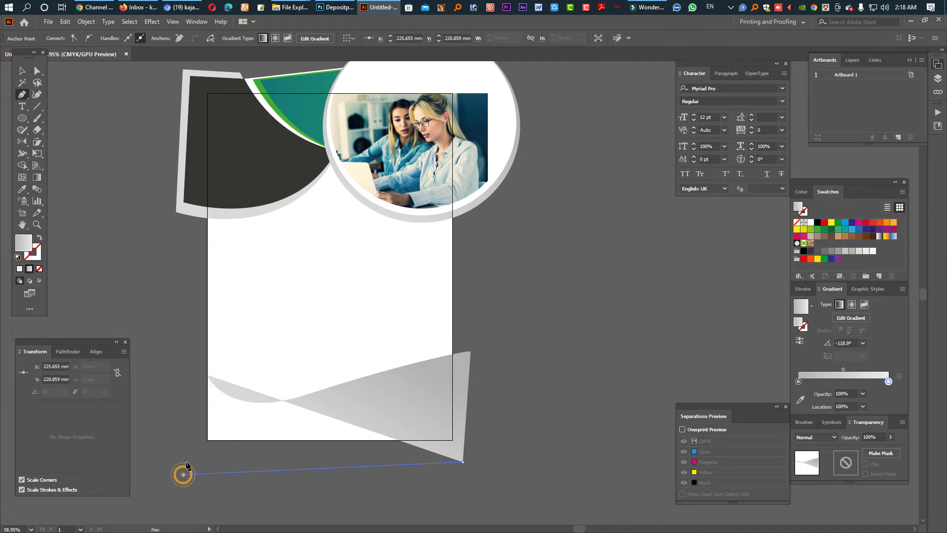
pyautogui.click(198, 377)
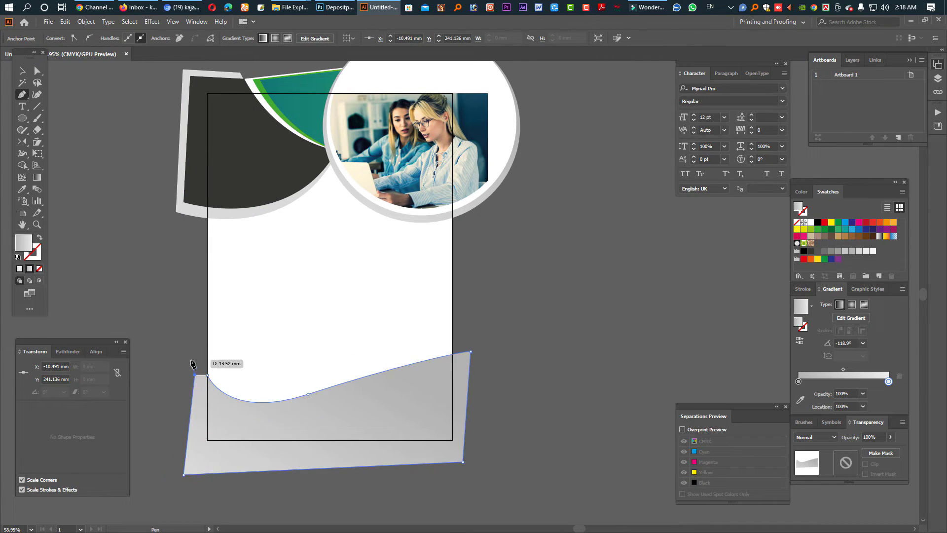
# Adjust the wave shape's corner anchors to smooth the start of its curve and narrow the shape to about 229 mm wide.
pyautogui.click(37, 70)
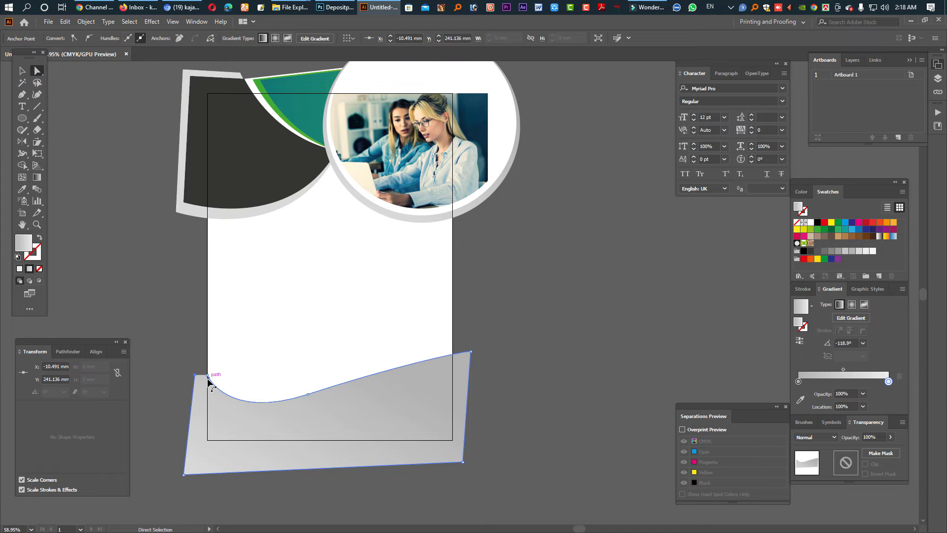
pyautogui.moveTo(207, 378); pyautogui.dragTo(204, 372)
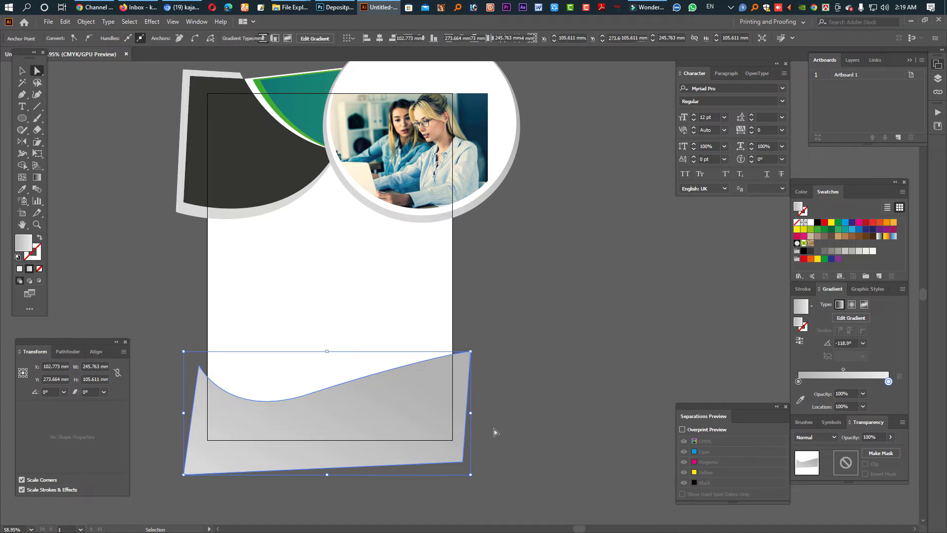
pyautogui.click(543, 417)
pyautogui.moveTo(295, 370); pyautogui.dragTo(307, 404)
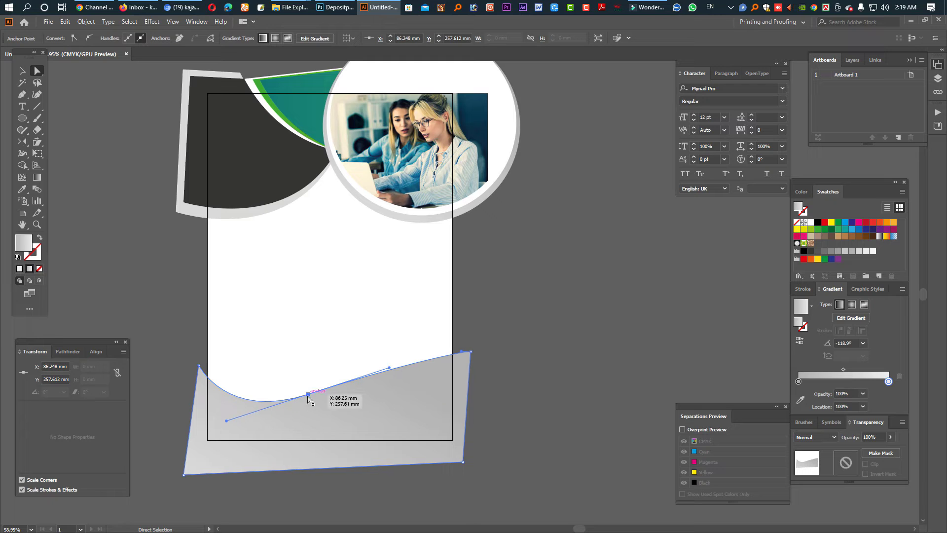
pyautogui.moveTo(184, 475); pyautogui.dragTo(197, 474)
pyautogui.click(470, 352)
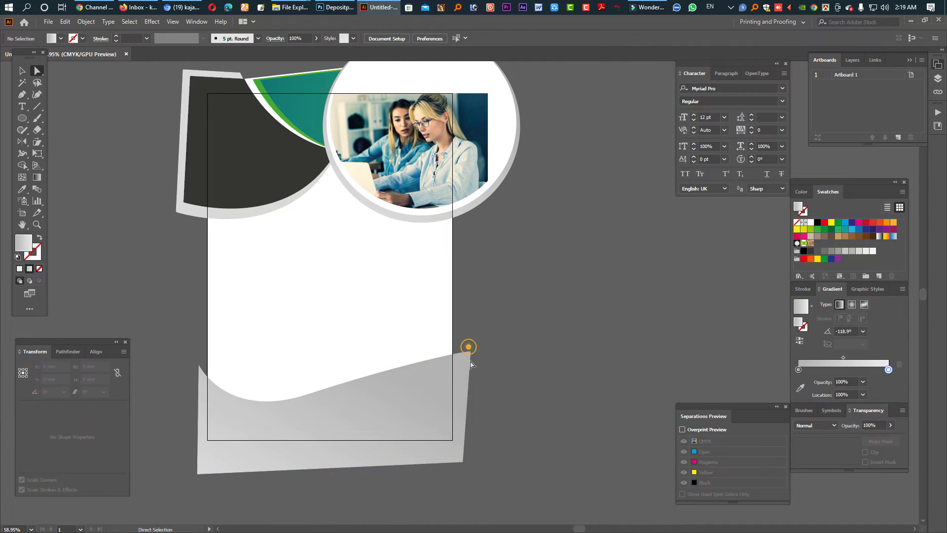
pyautogui.moveTo(467, 354); pyautogui.dragTo(461, 353)
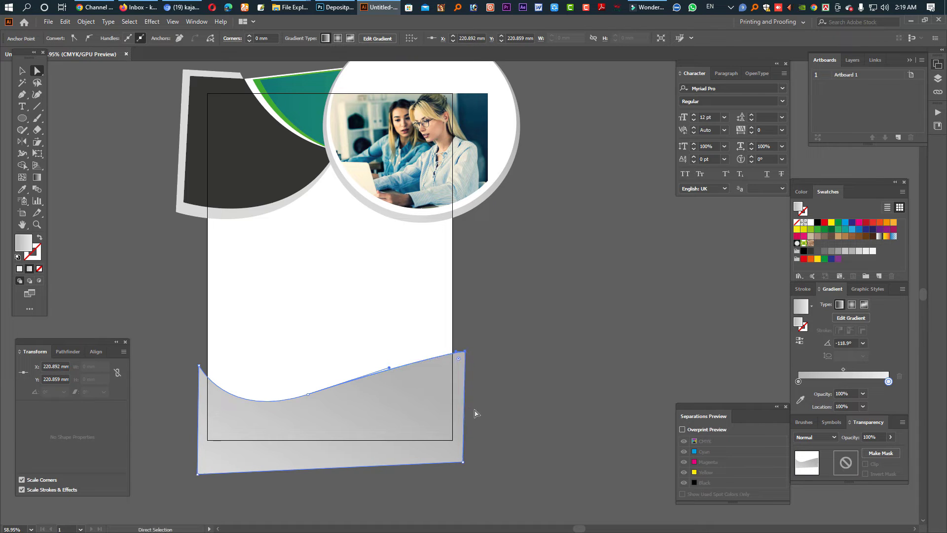
pyautogui.click(307, 374)
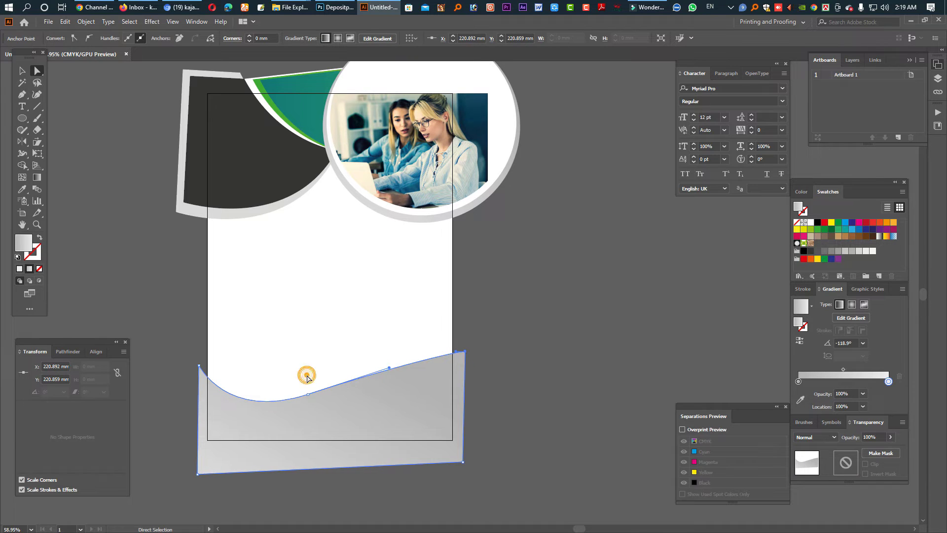
pyautogui.click(345, 423)
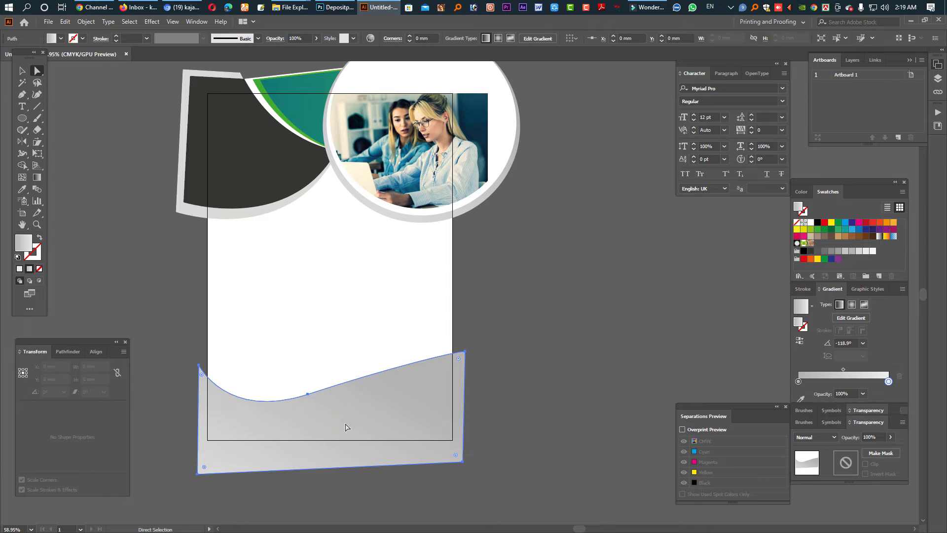
pyautogui.click(508, 378)
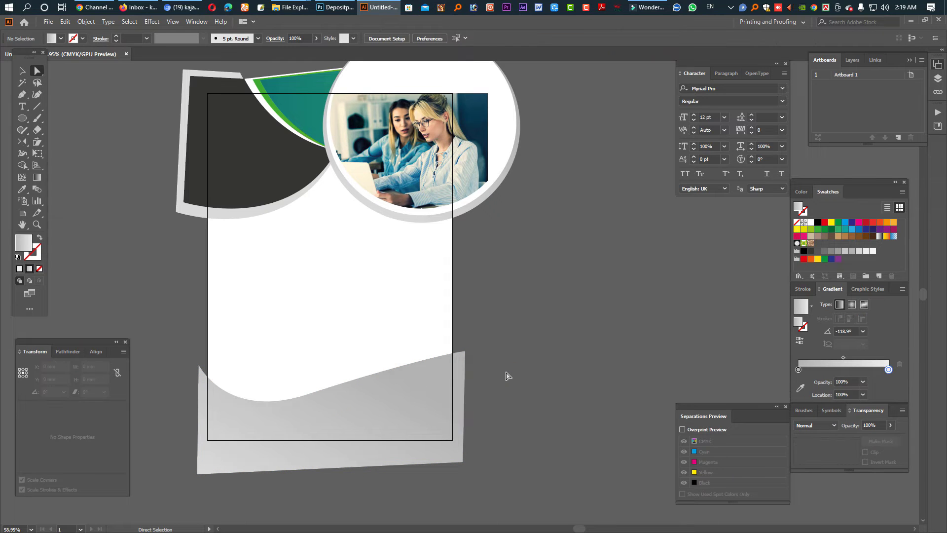
# Fill the wave shape with the dark grey sampled from the header shape.
pyautogui.click(435, 389)
pyautogui.press('i')
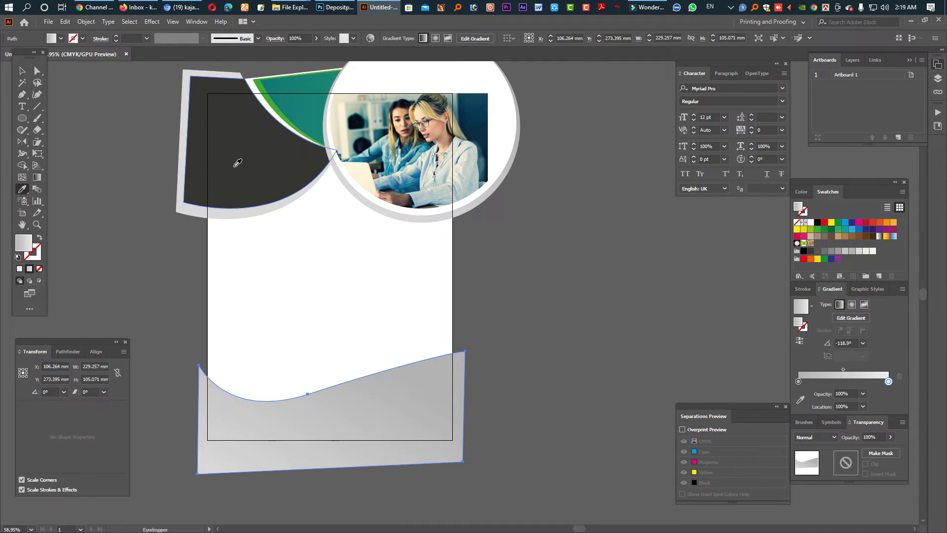
pyautogui.click(235, 166)
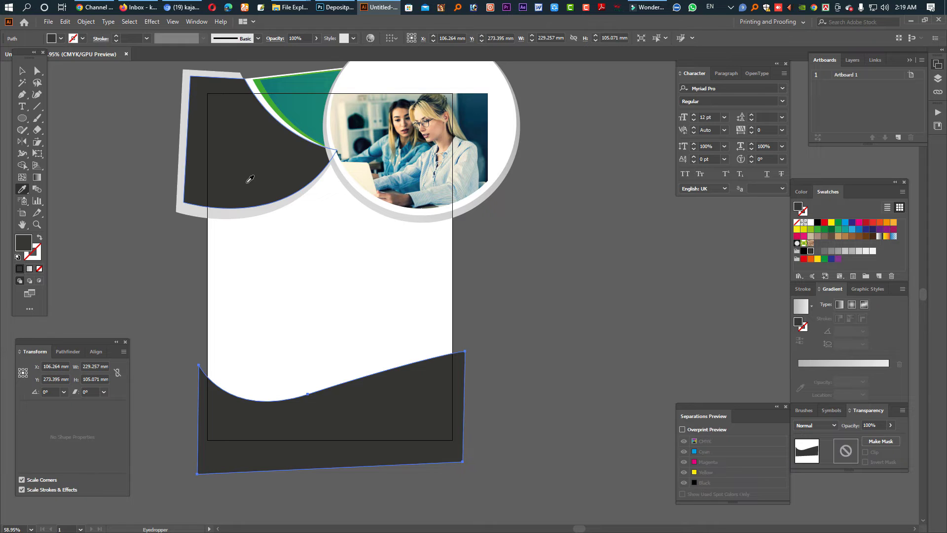
# Duplicate the dark wave shape about 5 mm higher on the page.
pyautogui.press('v')
pyautogui.moveTo(361, 414); pyautogui.dragTo(353, 409)
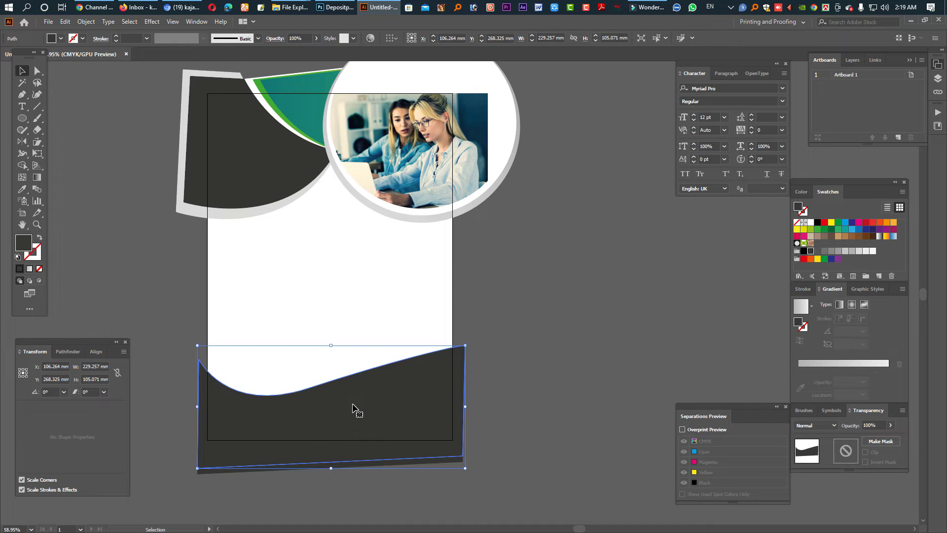
pyautogui.keyDown('ctrl'); pyautogui.keyDown('alt'); pyautogui.click(353, 407); pyautogui.keyUp('alt'); pyautogui.keyUp('ctrl')
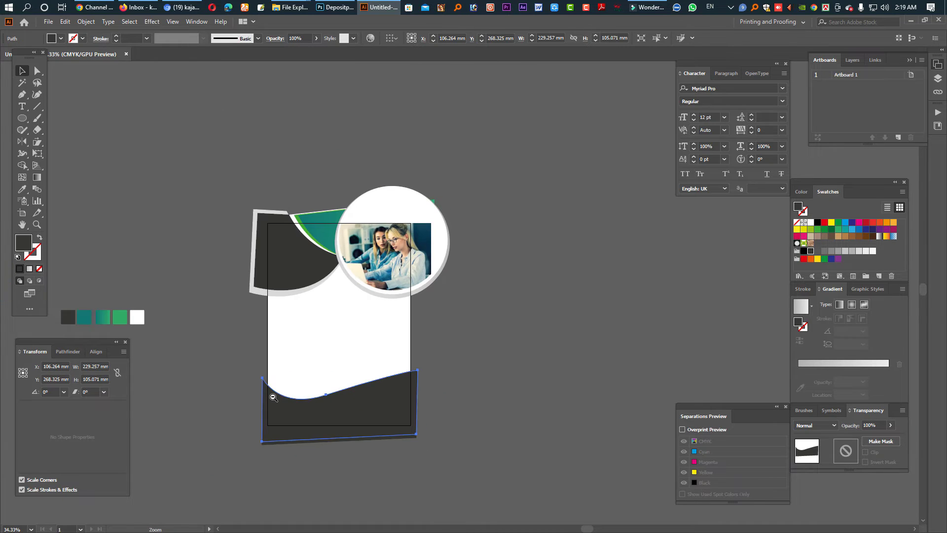
# Fill the upper copy of the wave shape with the light green sampled from the colour squares beside the page.
pyautogui.click(22, 189)
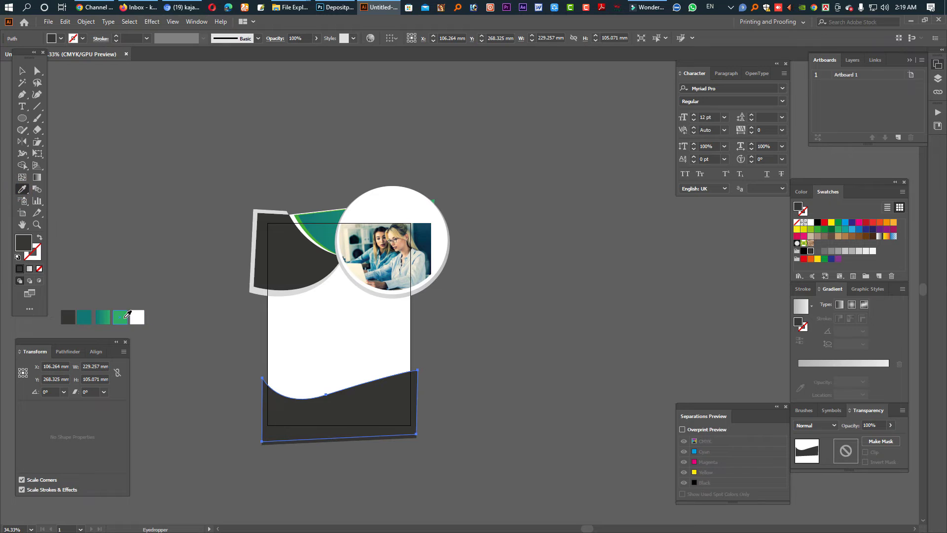
pyautogui.click(123, 317)
pyautogui.click(21, 71)
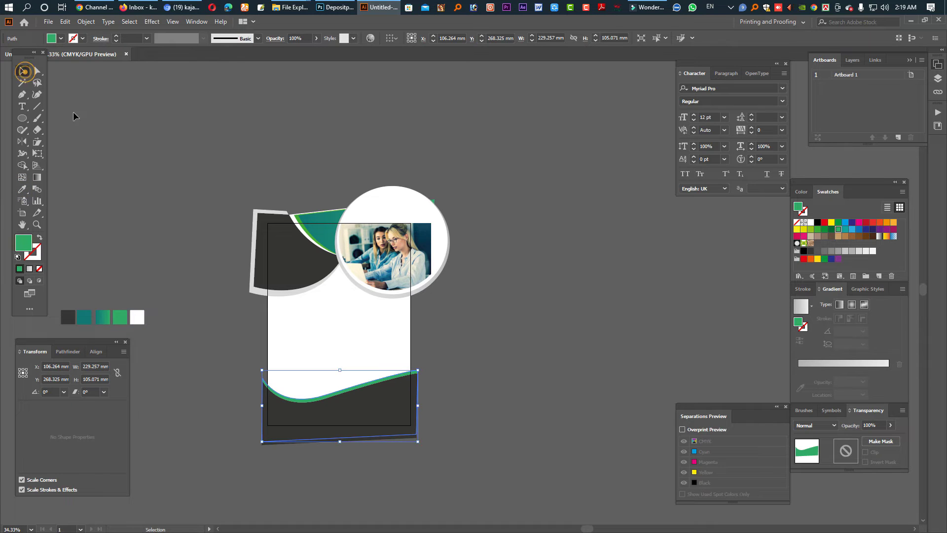
pyautogui.click(495, 345)
# Examine the flyer layout up close with the panels and the artboard boundary hidden, and restore them.
pyautogui.keyDown('ctrl'); pyautogui.click(395, 334); pyautogui.keyUp('ctrl')
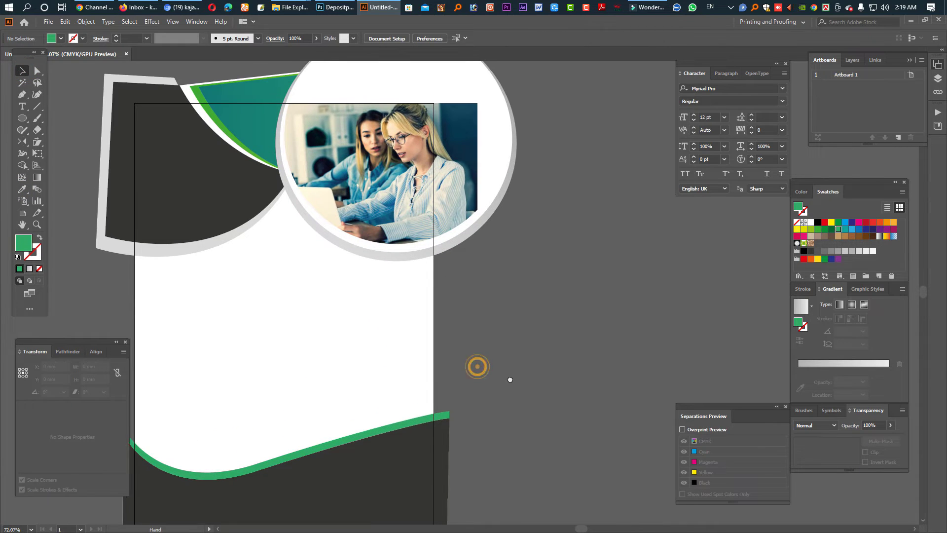
pyautogui.press('Tab')
pyautogui.hotkey('ctrl', 'shift', 'h')
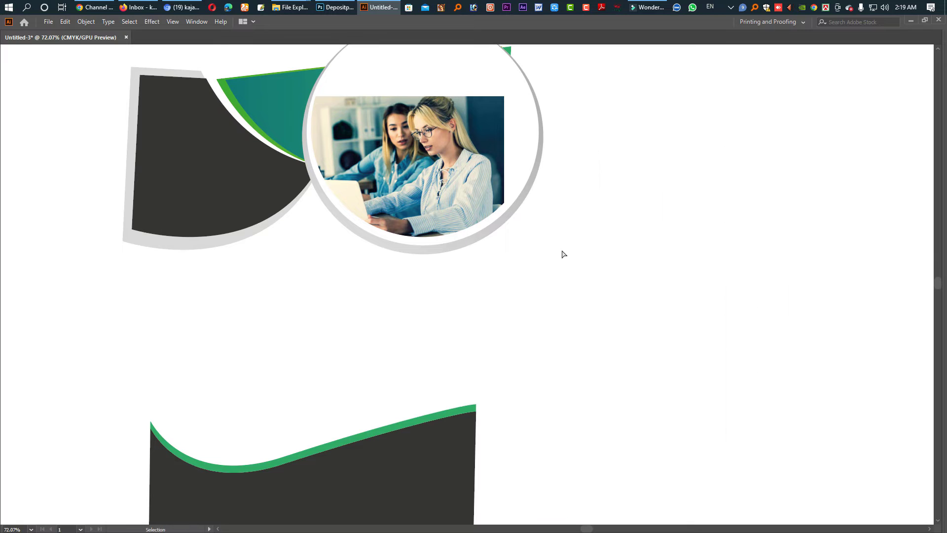
pyautogui.hotkey('ctrl', 'shift', 'h')
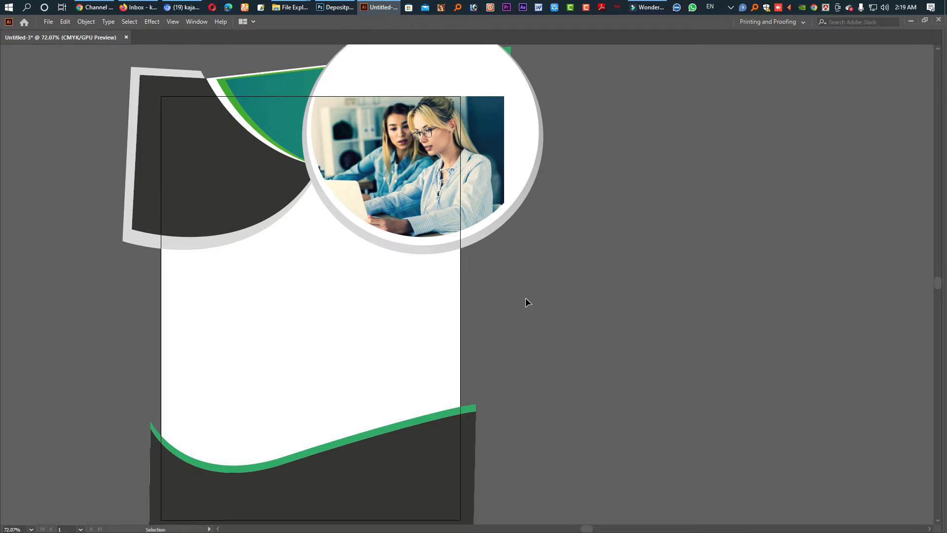
pyautogui.click(510, 312)
pyautogui.scroll(-2, 516, 288)
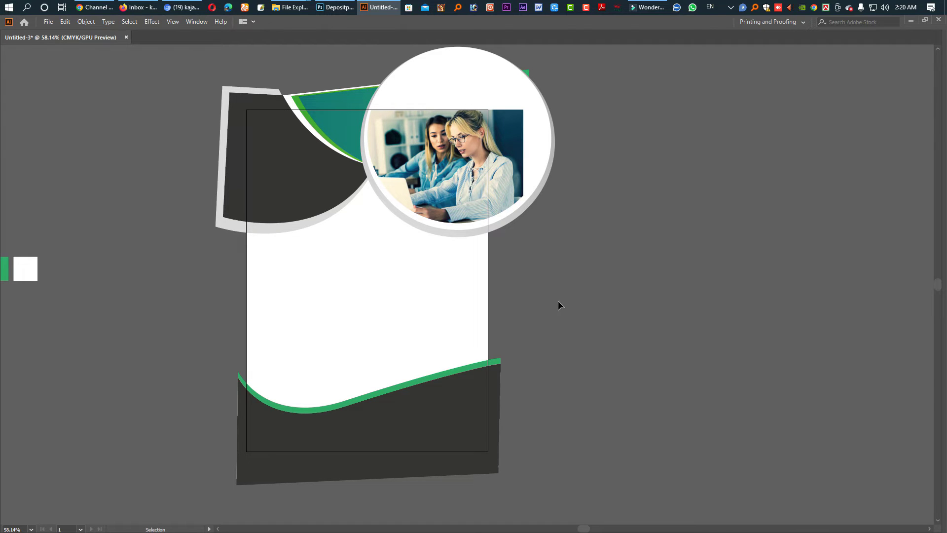
pyautogui.press('Tab')
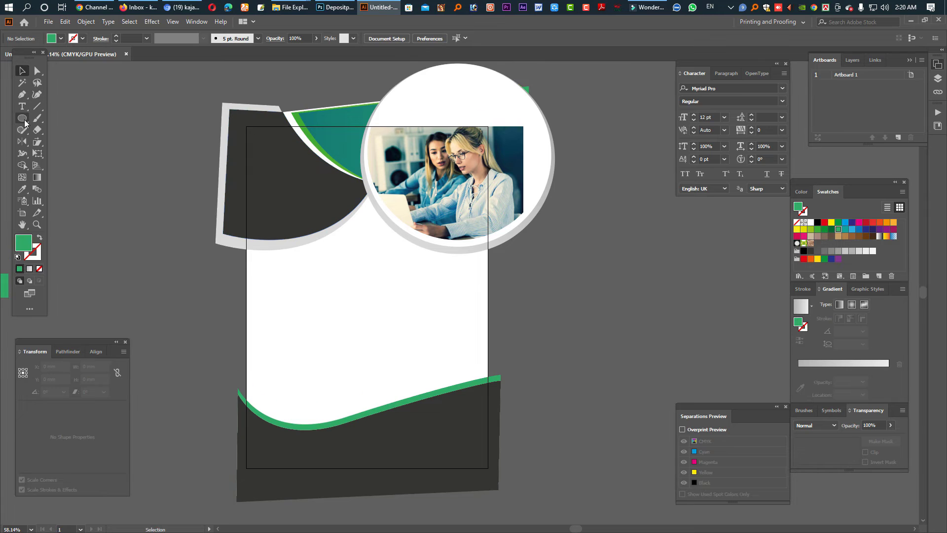
# Draw a 210 × 297 mm rectangle that exactly covers the artboard.
pyautogui.moveTo(24, 122); pyautogui.dragTo(51, 119)
pyautogui.moveTo(247, 127); pyautogui.dragTo(488, 468)
pyautogui.press('v')
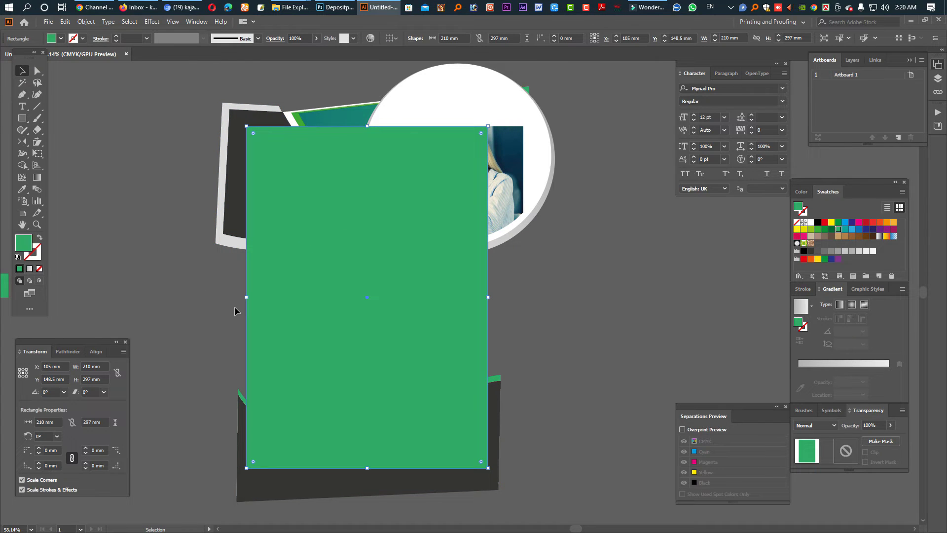
# Clip all the flyer artwork to the page-sized rectangle with a clipping mask.
pyautogui.moveTo(184, 103); pyautogui.dragTo(577, 516)
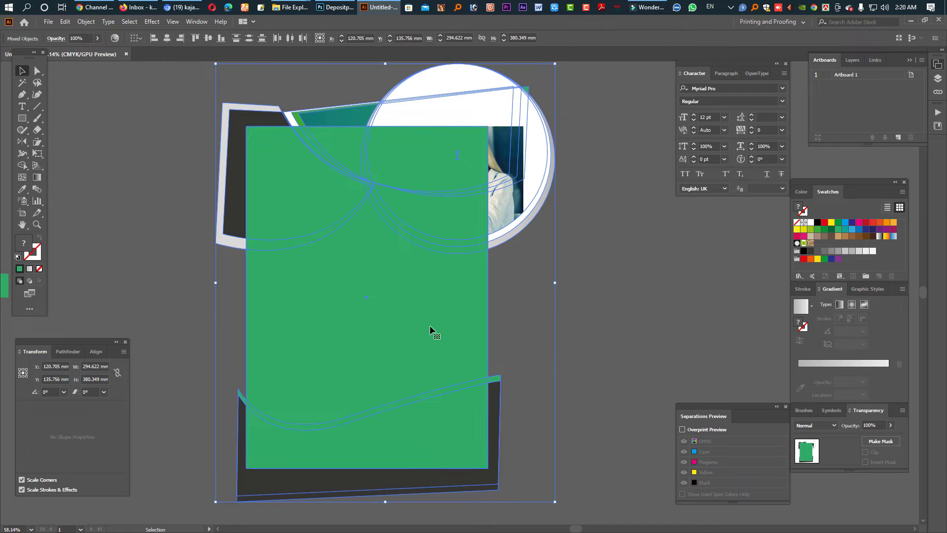
pyautogui.press('a')
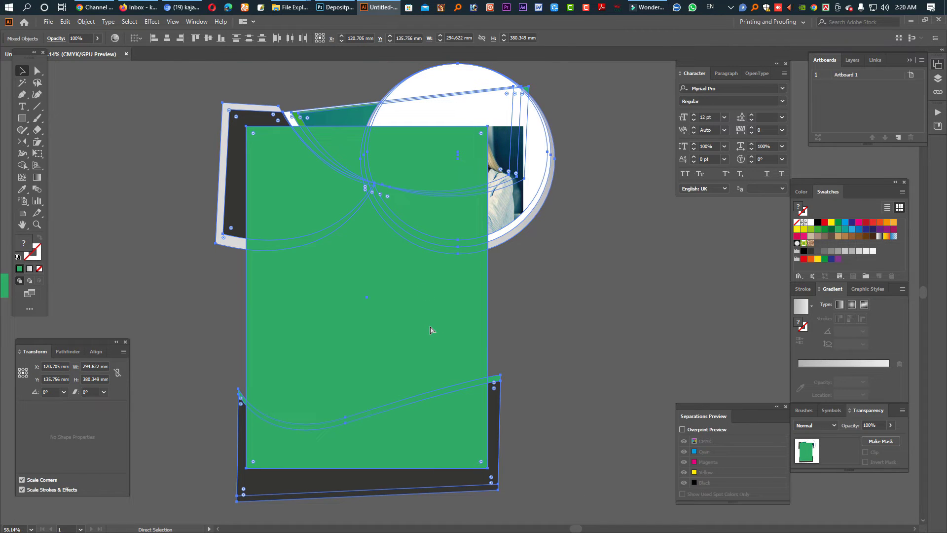
pyautogui.hotkey('ctrl', '7')
pyautogui.press('v')
pyautogui.click(565, 332)
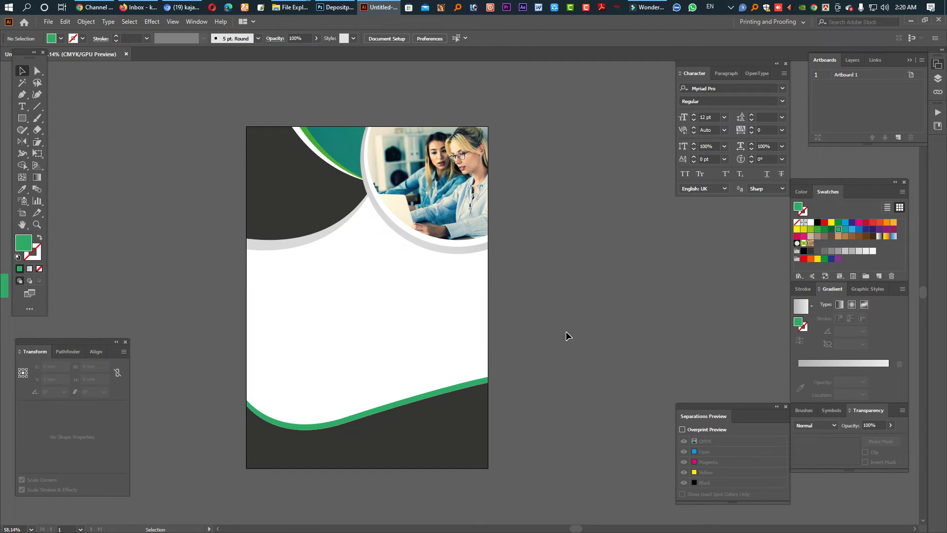
# Inside the clip group, shift the teal gradient header shape right and rotate it about 4.3° clockwise to widen the green band.
pyautogui.click(393, 196)
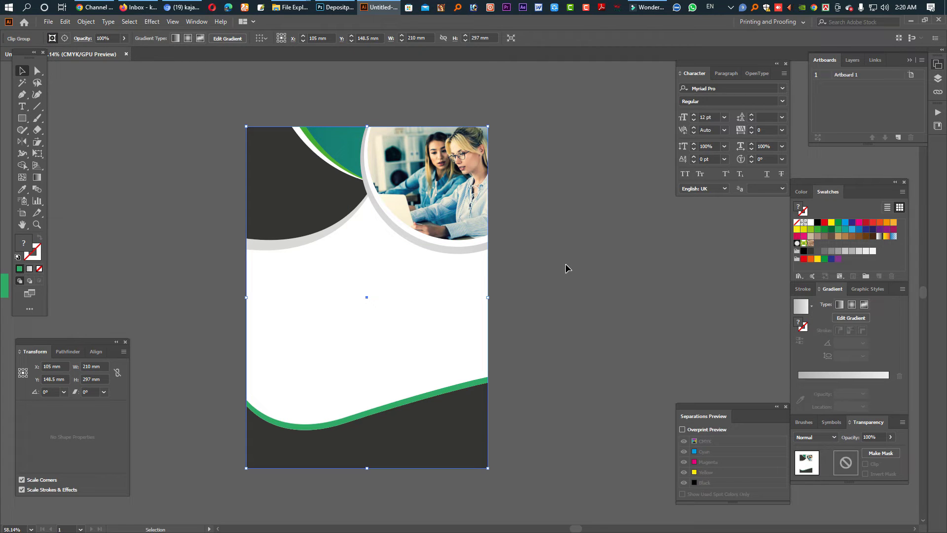
pyautogui.doubleClick(341, 148)
pyautogui.moveTo(325, 120); pyautogui.dragTo(336, 120)
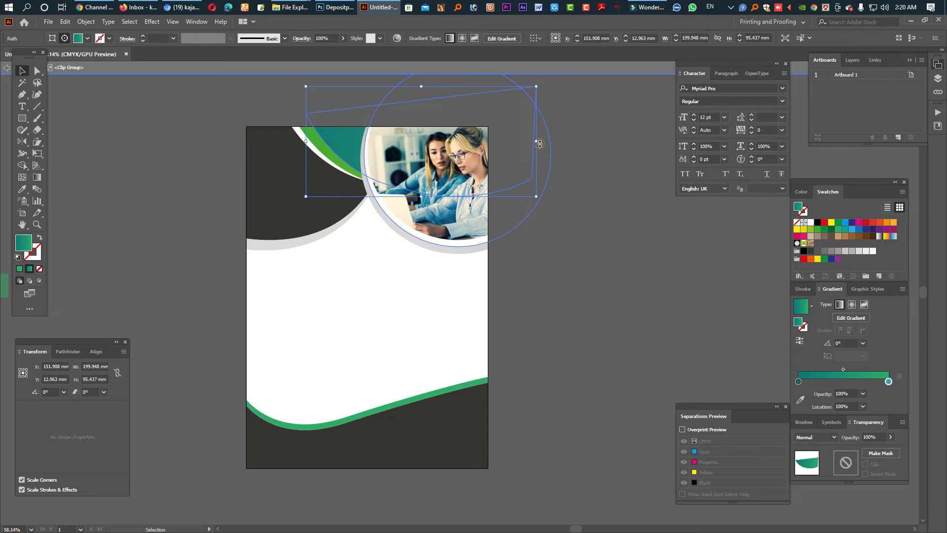
pyautogui.moveTo(540, 144); pyautogui.dragTo(567, 151)
pyautogui.moveTo(349, 153); pyautogui.dragTo(352, 158)
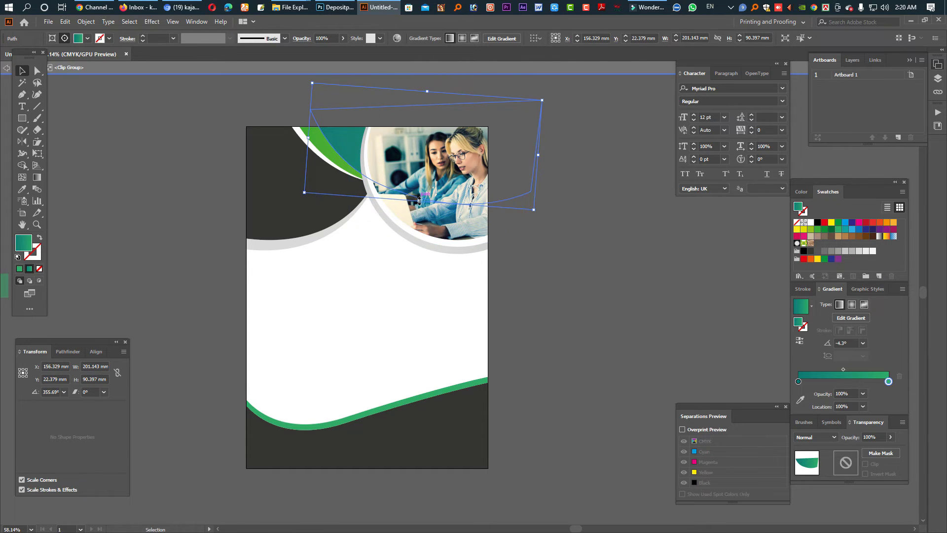
pyautogui.moveTo(419, 201); pyautogui.dragTo(419, 203)
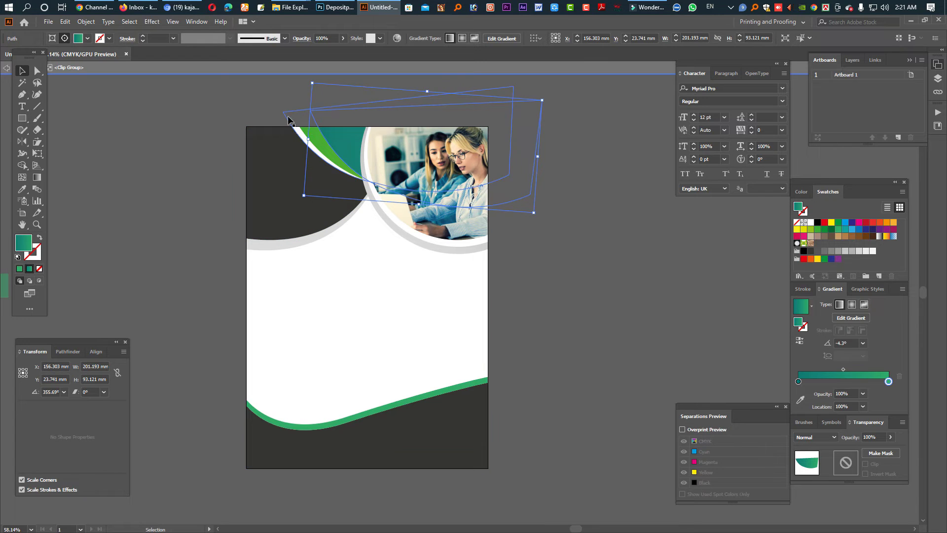
# Move the white header shape slightly left to widen the white band beside the green curve, and leave the clip group.
pyautogui.doubleClick(296, 130)
pyautogui.moveTo(298, 132); pyautogui.dragTo(294, 136)
pyautogui.press('Escape')
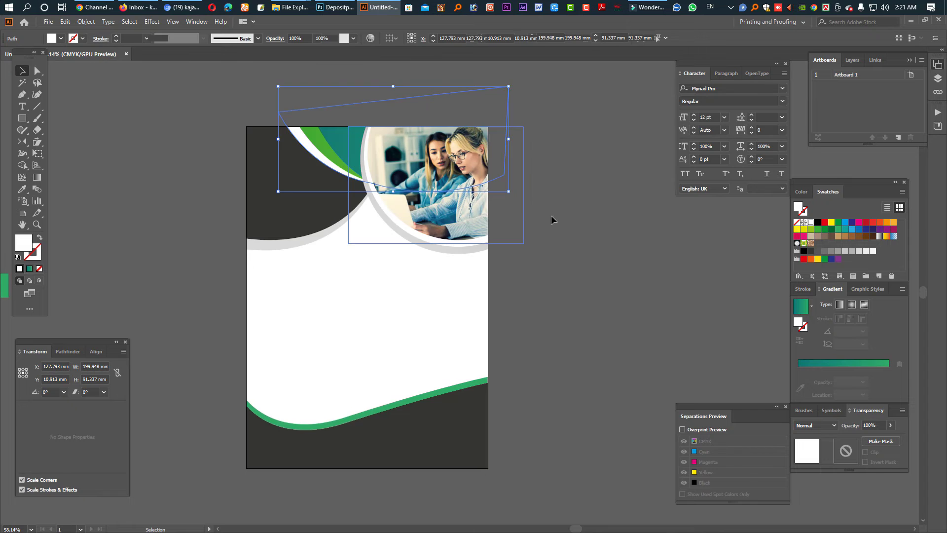
pyautogui.click(589, 262)
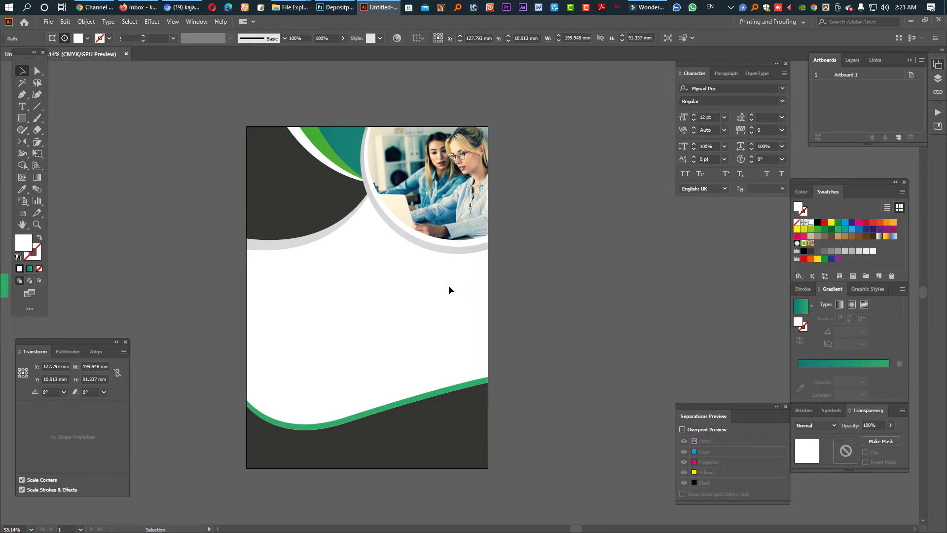
pyautogui.click(574, 285)
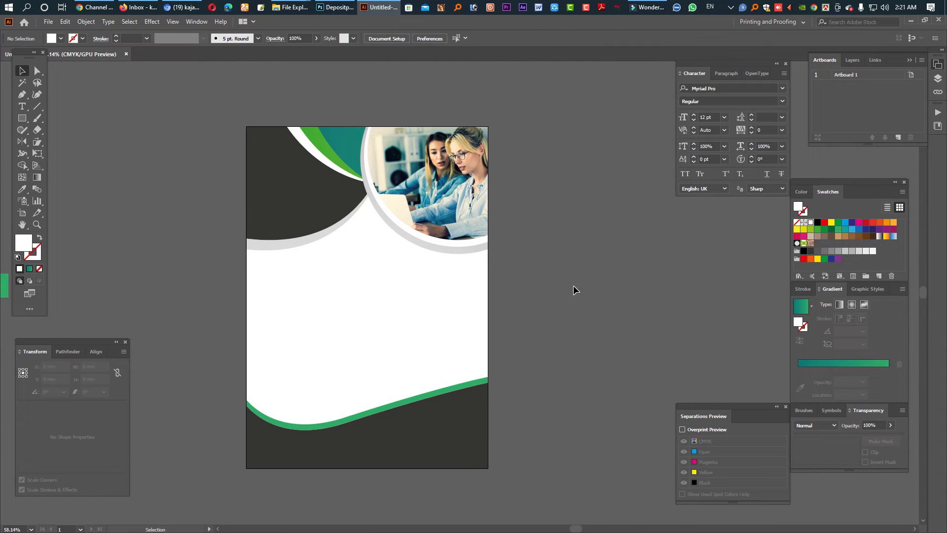
# Create a sample point text beside the flyer, enlarge it to about 102 pt and replace its wording with "kdjfkd".
pyautogui.scroll(-1, 523, 301)
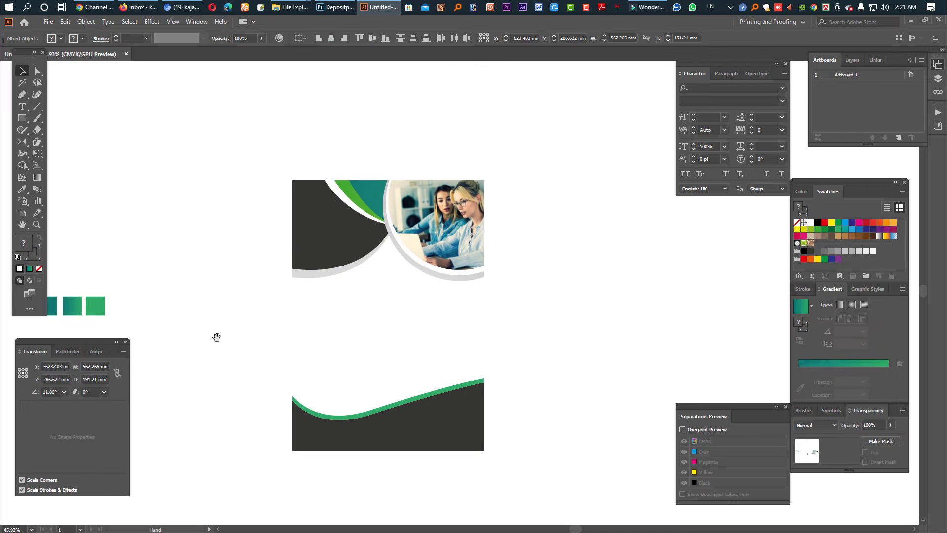
pyautogui.moveTo(216, 337); pyautogui.dragTo(209, 334)
pyautogui.click(207, 328)
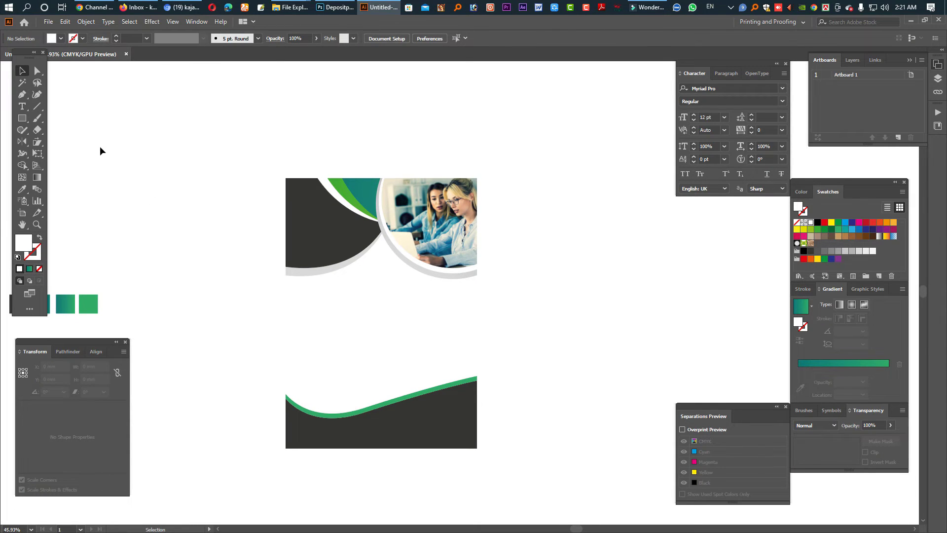
pyautogui.click(23, 107)
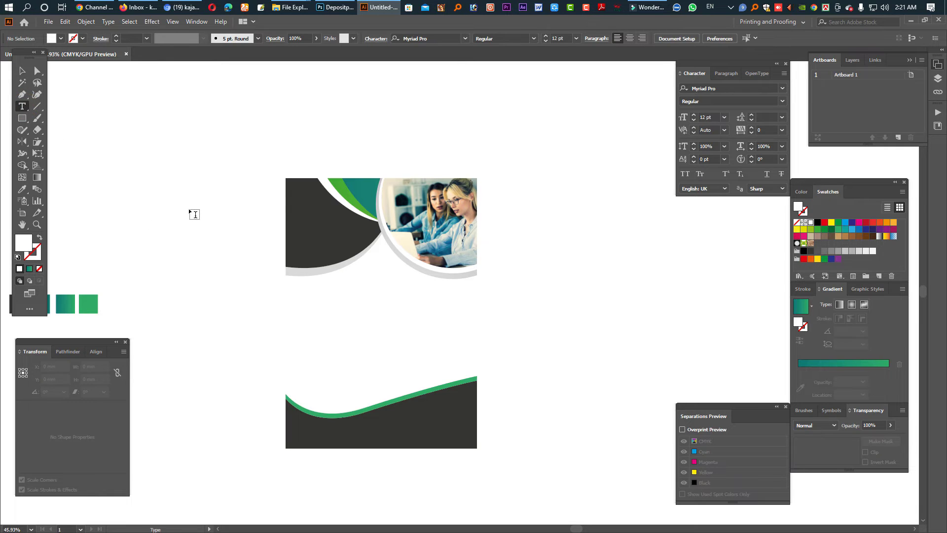
pyautogui.click(190, 211)
pyautogui.press('Escape')
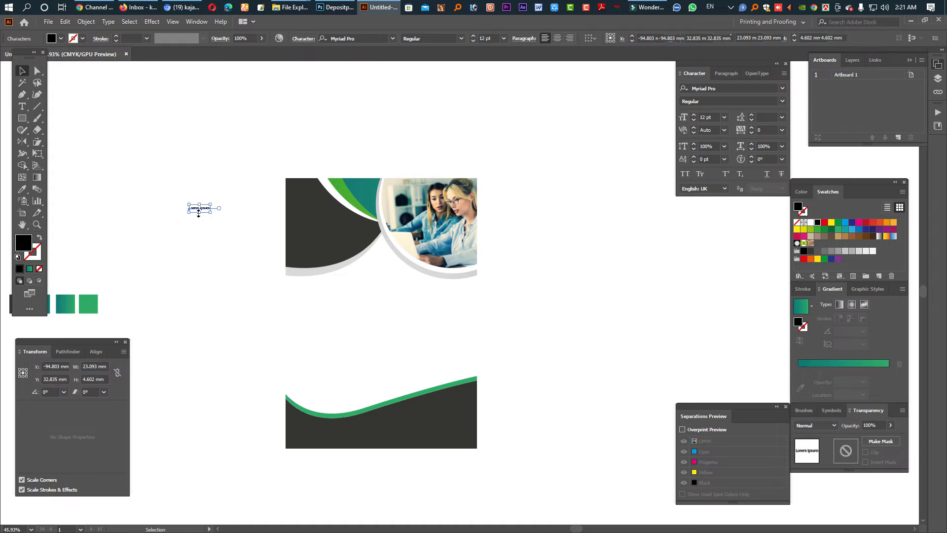
pyautogui.moveTo(199, 212); pyautogui.dragTo(217, 220)
pyautogui.doubleClick(211, 219)
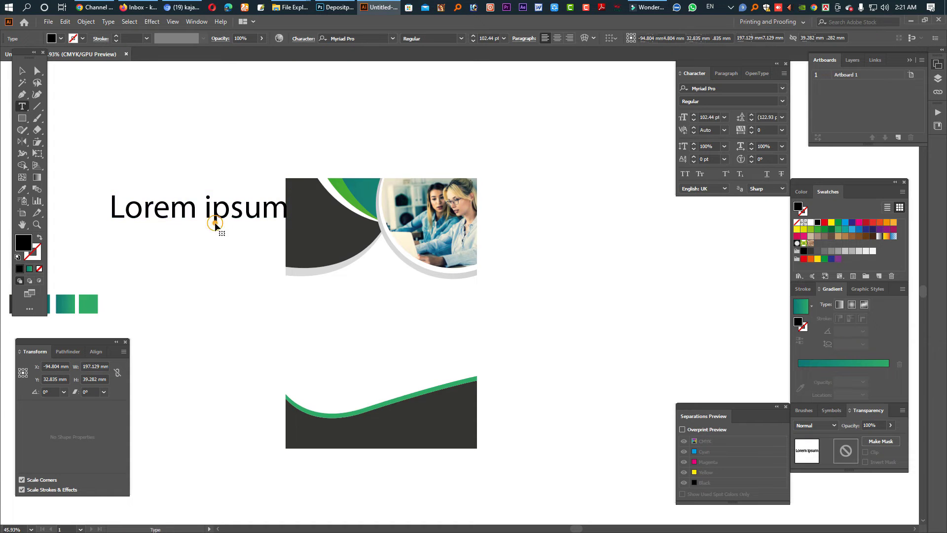
pyautogui.hotkey('ctrl', 'a')
pyautogui.write('kdjfkd')
pyautogui.press('Escape')
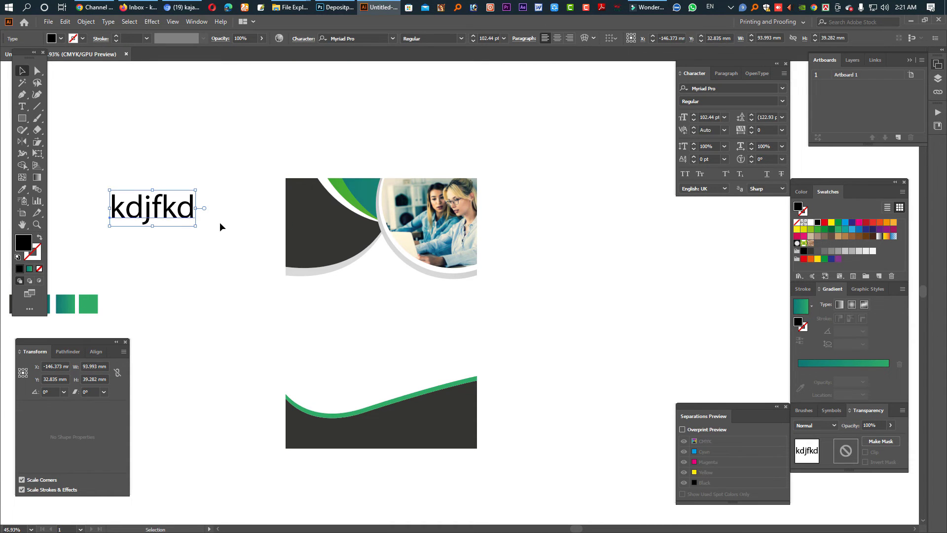
# Duplicate the sample text below itself and delete both copies.
pyautogui.moveTo(175, 203); pyautogui.dragTo(169, 284)
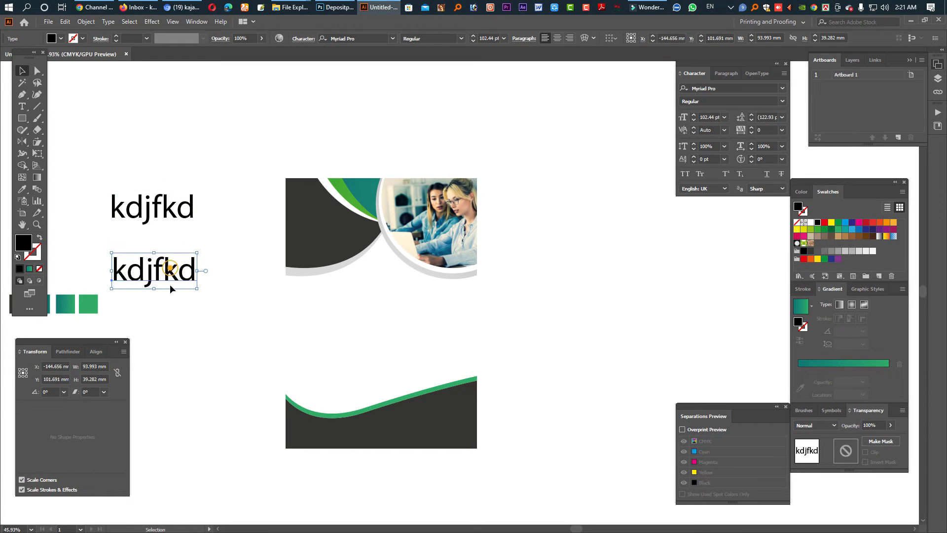
pyautogui.moveTo(222, 310); pyautogui.dragTo(165, 200)
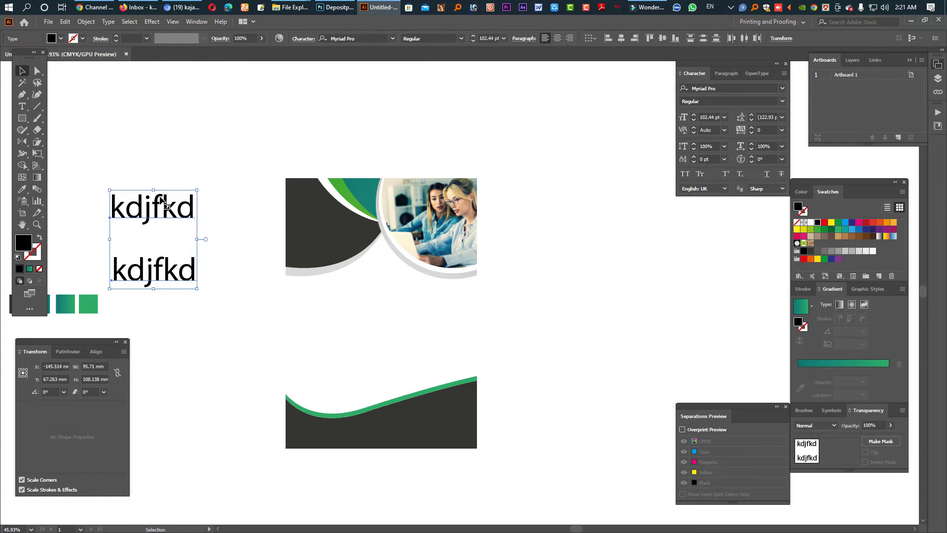
pyautogui.press('Delete')
# Draw an area text block of placeholder text about 213 mm wide and 55 mm high, and delete it.
pyautogui.click(21, 106)
pyautogui.click(161, 227)
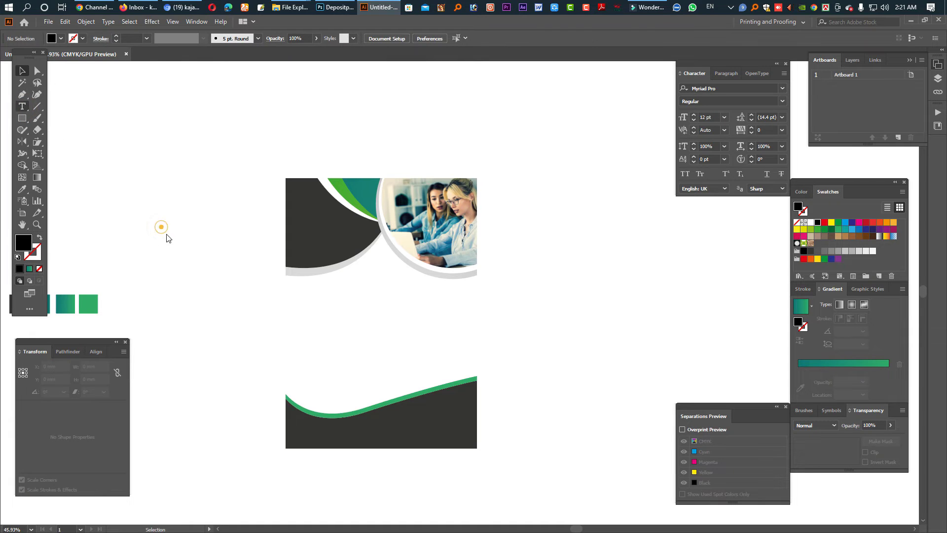
pyautogui.moveTo(167, 238); pyautogui.dragTo(358, 282)
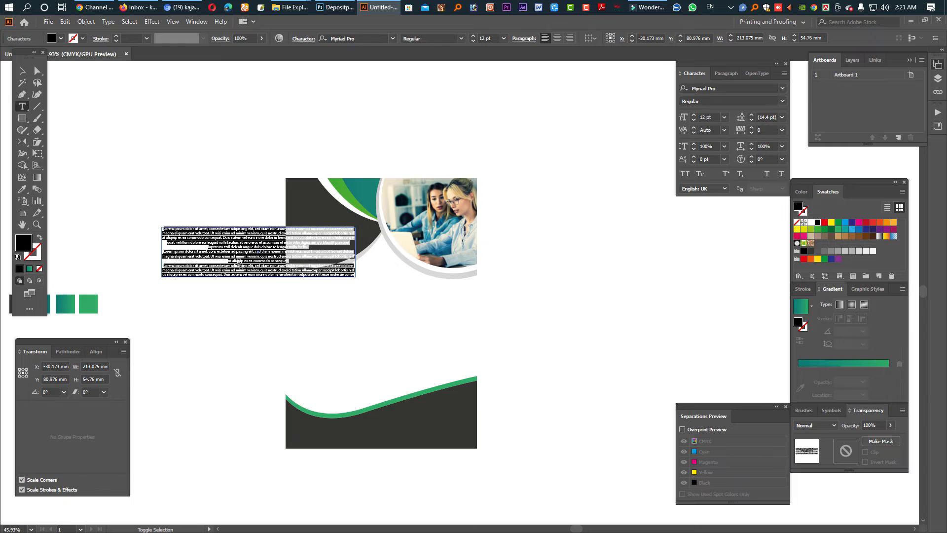
pyautogui.press('Escape')
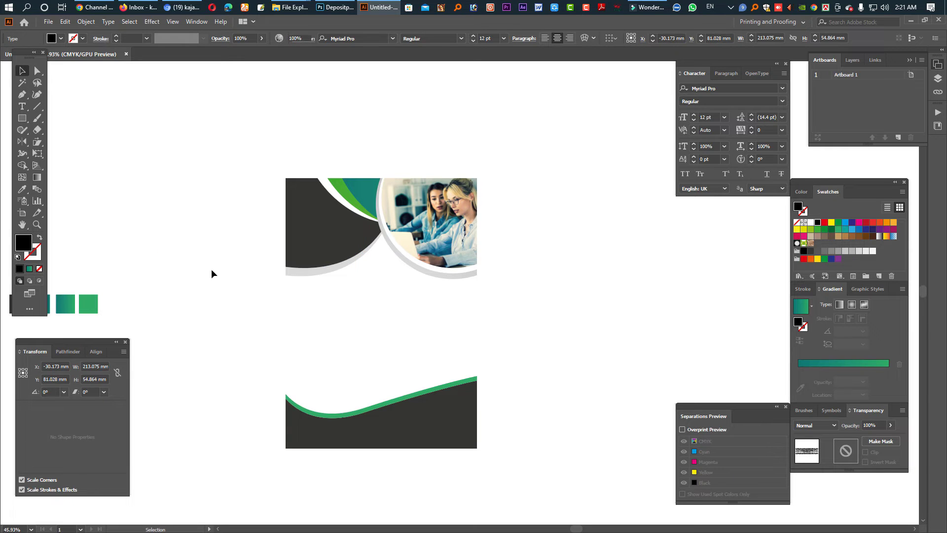
pyautogui.click(211, 274)
# Look over the prepared headline, company profile and service text blocks placed away from the flyer.
pyautogui.scroll(-2, 211, 273)
pyautogui.hscroll(-5, 220, 269)
pyautogui.scroll(-1, 347, 253)
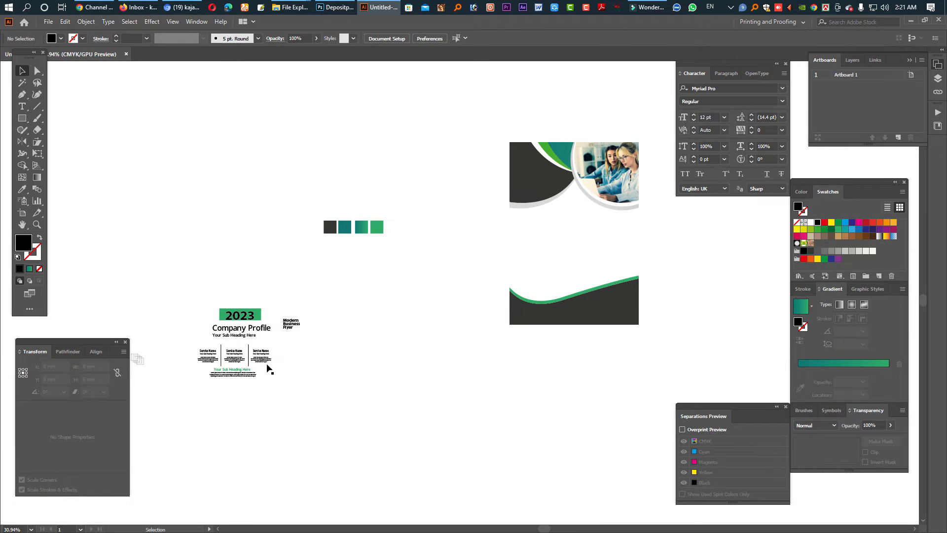
pyautogui.moveTo(197, 301); pyautogui.dragTo(310, 347)
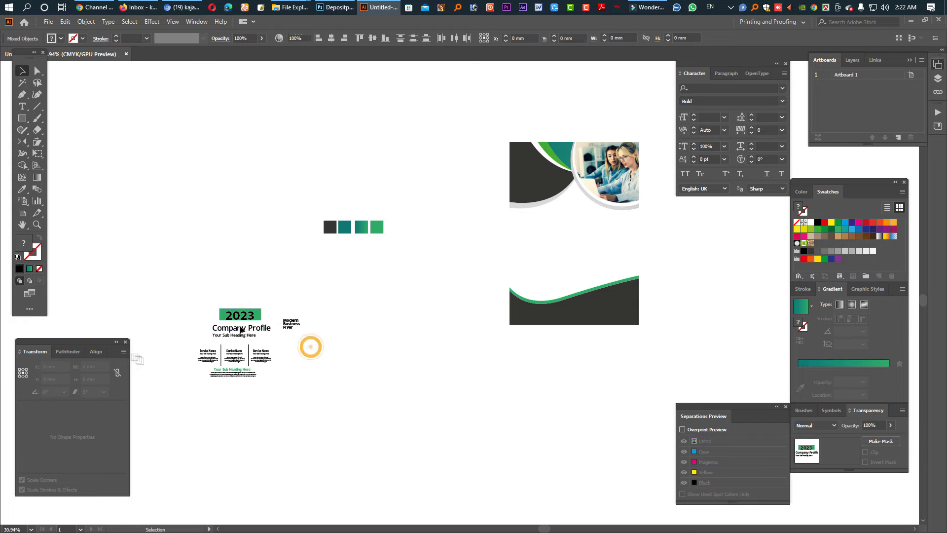
pyautogui.click(195, 316)
pyautogui.press('space')
pyautogui.hotkey('ctrl', 'z')
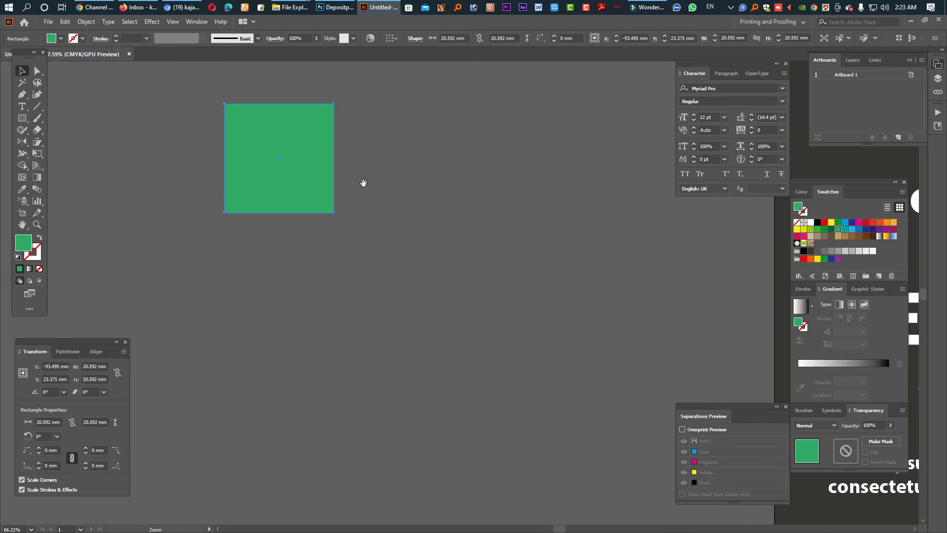
# Duplicate the green square about 5 mm down and to the right, and copy the pair diagonally up and to the right.
pyautogui.press('Tab')
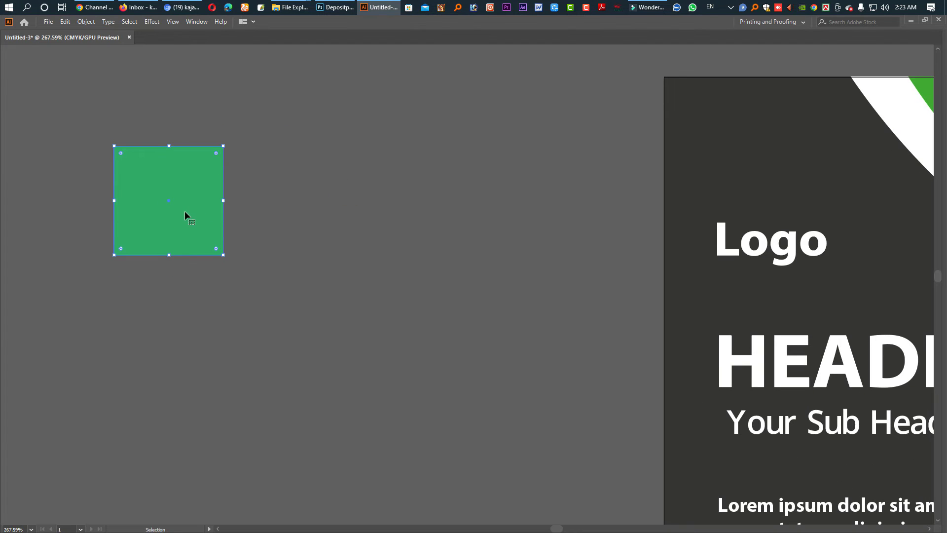
pyautogui.moveTo(178, 209); pyautogui.dragTo(205, 237)
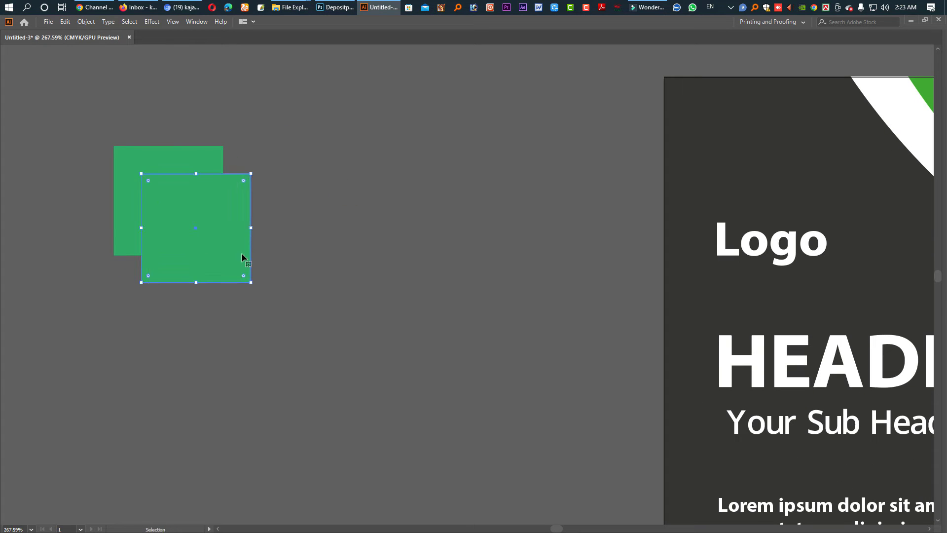
pyautogui.press('Tab')
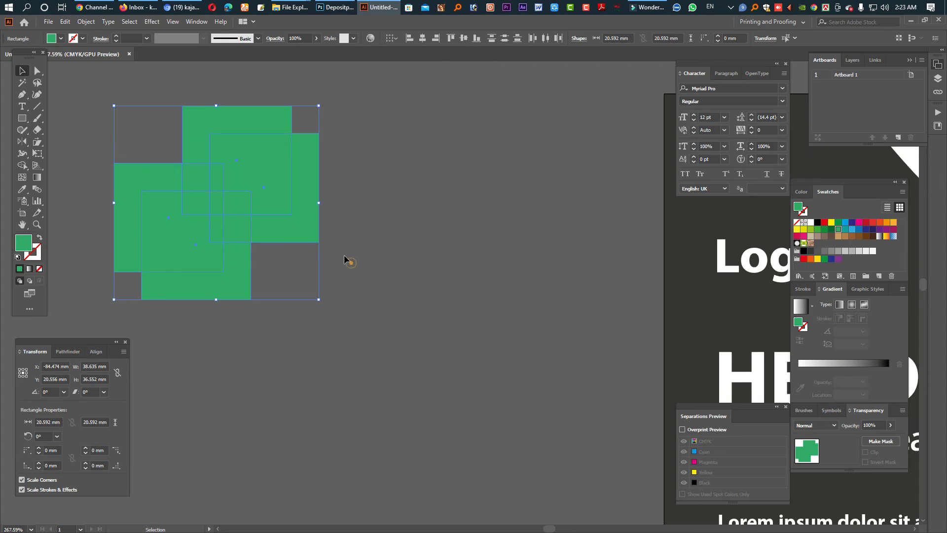
# Move the copied pair of green squares slightly down and inward toward the original pair, and select all four squares.
pyautogui.moveTo(280, 191); pyautogui.dragTo(267, 203)
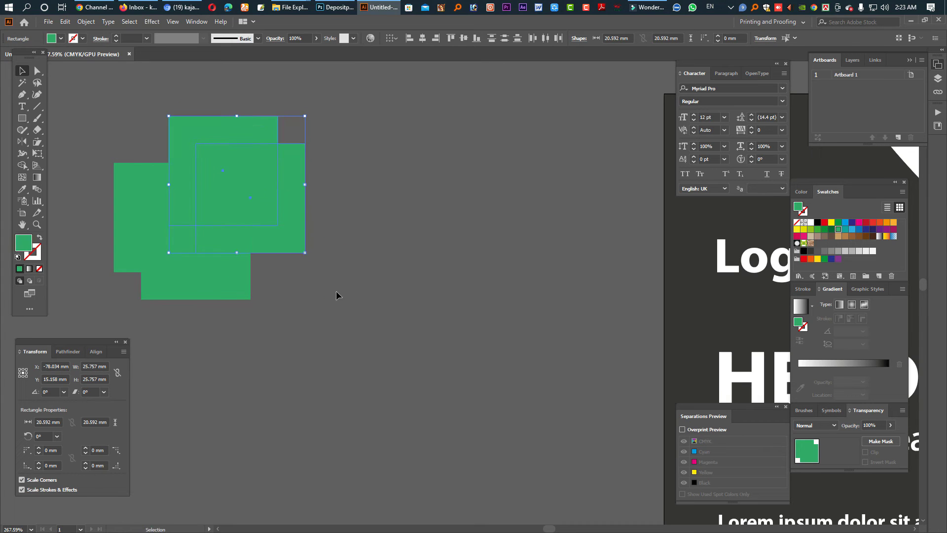
pyautogui.moveTo(337, 299); pyautogui.dragTo(176, 191)
pyautogui.click(65, 351)
pyautogui.click(44, 403)
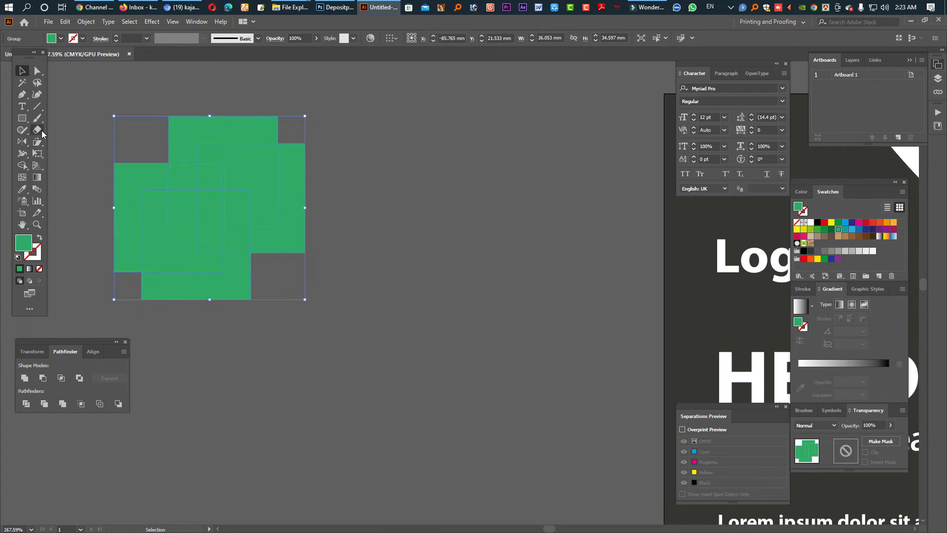
pyautogui.hotkey('ctrl', 'shift', 'g')
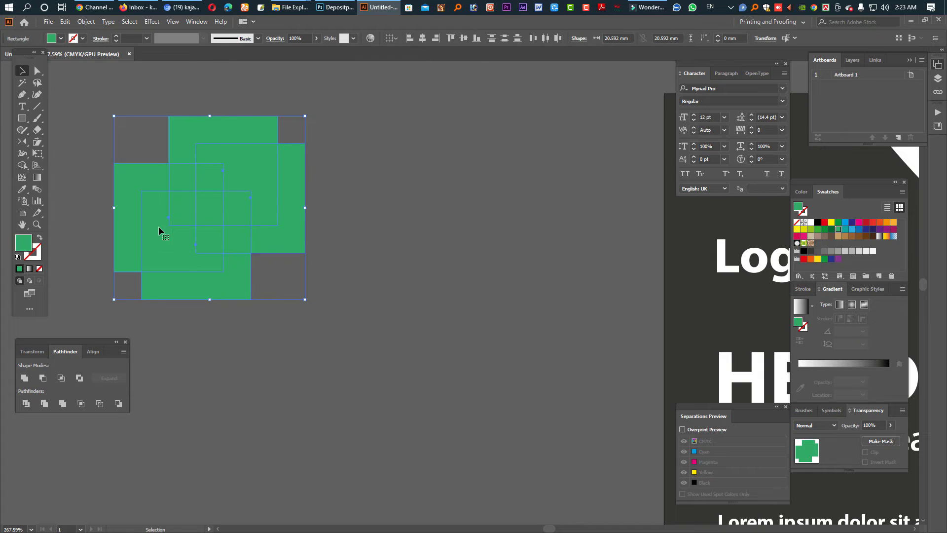
# Remove the two large inner areas and the small overlaps along the diagonal of the green squares with Shape Builder.
pyautogui.click(22, 166)
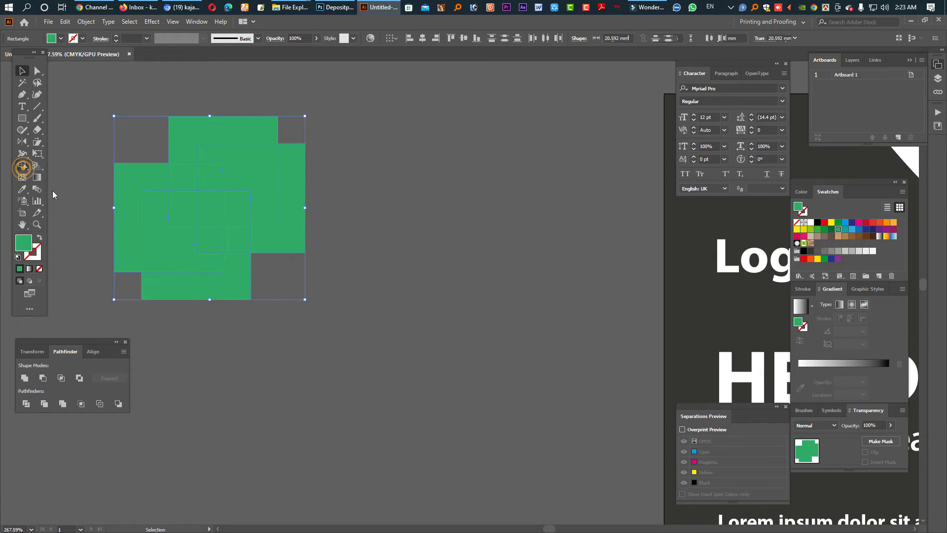
pyautogui.keyDown('alt'); pyautogui.click(179, 259); pyautogui.keyUp('alt')
pyautogui.keyDown('alt'); pyautogui.click(258, 180); pyautogui.keyUp('alt')
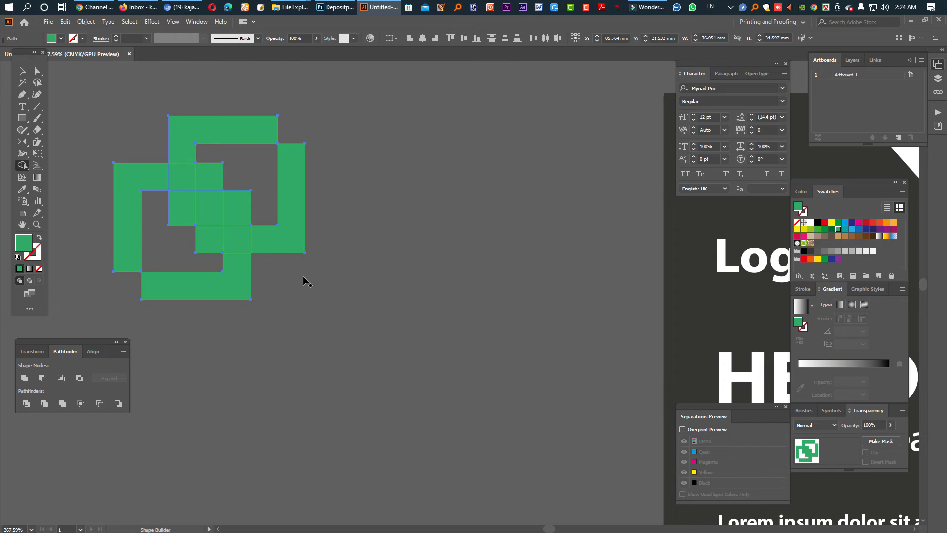
pyautogui.keyDown('alt'); pyautogui.click(185, 183); pyautogui.keyUp('alt')
pyautogui.keyDown('alt'); pyautogui.click(233, 242); pyautogui.keyUp('alt')
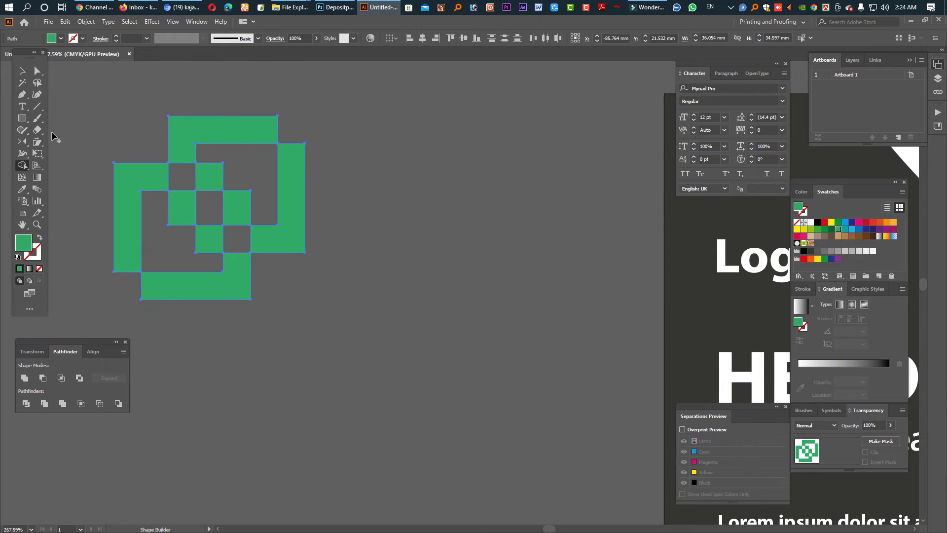
# Scale the whole green square graphic down to about 12 mm wide and place it in front of the header, just before the Logo text.
pyautogui.click(22, 71)
pyautogui.press('Tab')
pyautogui.click(388, 301)
pyautogui.scroll(-4, 274, 256)
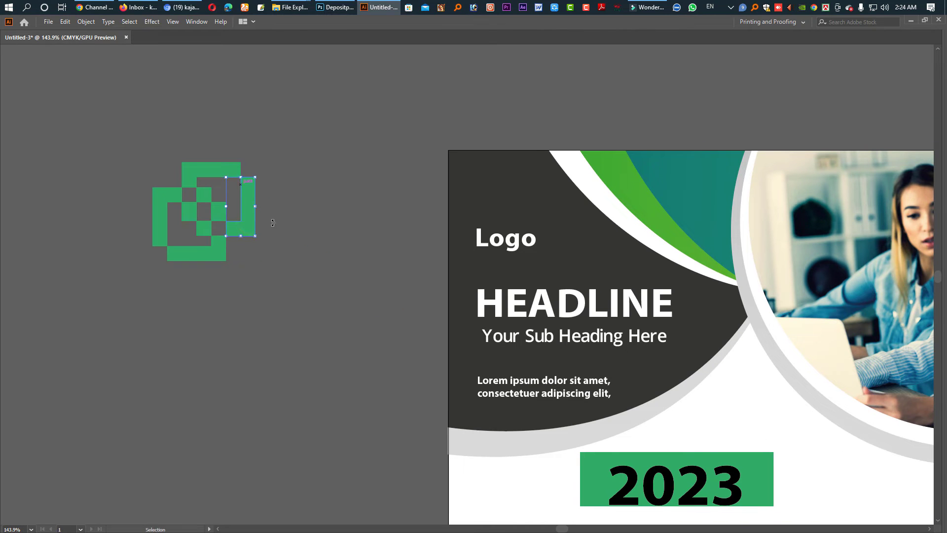
pyautogui.moveTo(139, 158); pyautogui.dragTo(140, 160)
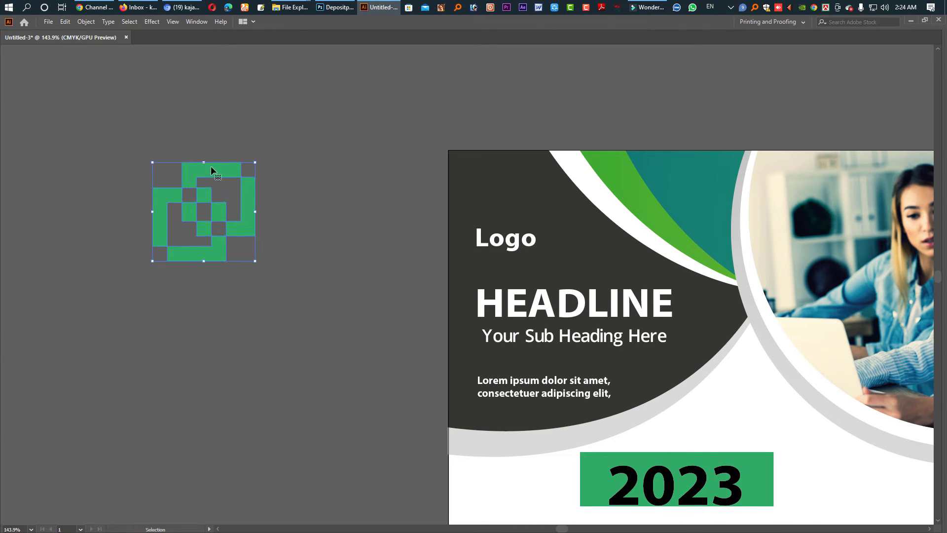
pyautogui.moveTo(206, 166); pyautogui.dragTo(414, 224)
pyautogui.click(435, 214)
pyautogui.hotkey('ctrl', 'shift', ']')
pyautogui.click(262, 254)
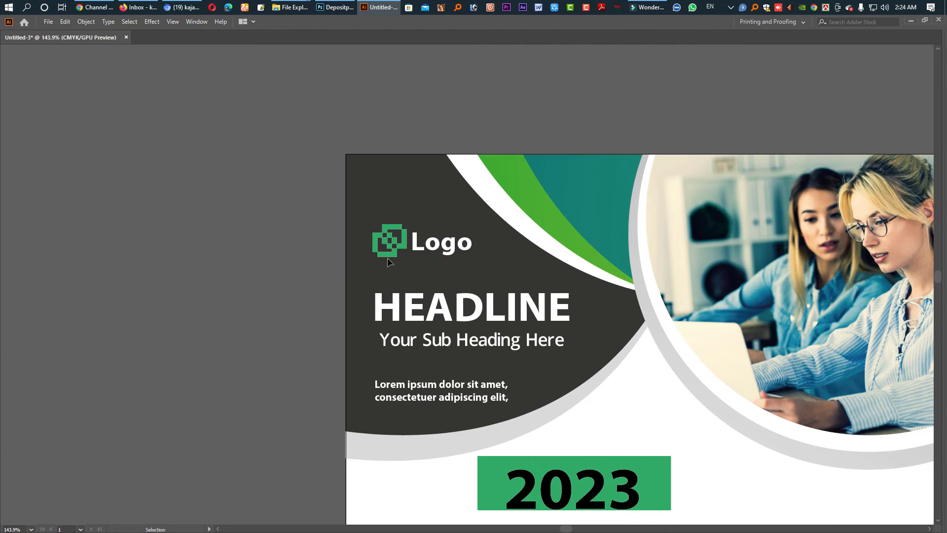
# Fill the logo graphic with the green gradient sampled from the header's curved green band.
pyautogui.press('Tab')
pyautogui.click(22, 189)
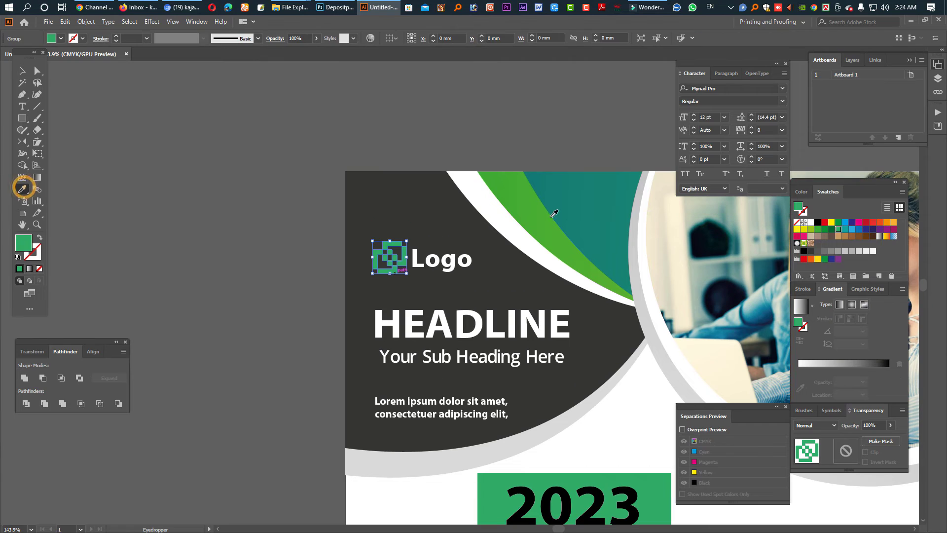
pyautogui.click(545, 220)
pyautogui.click(505, 225)
pyautogui.click(22, 71)
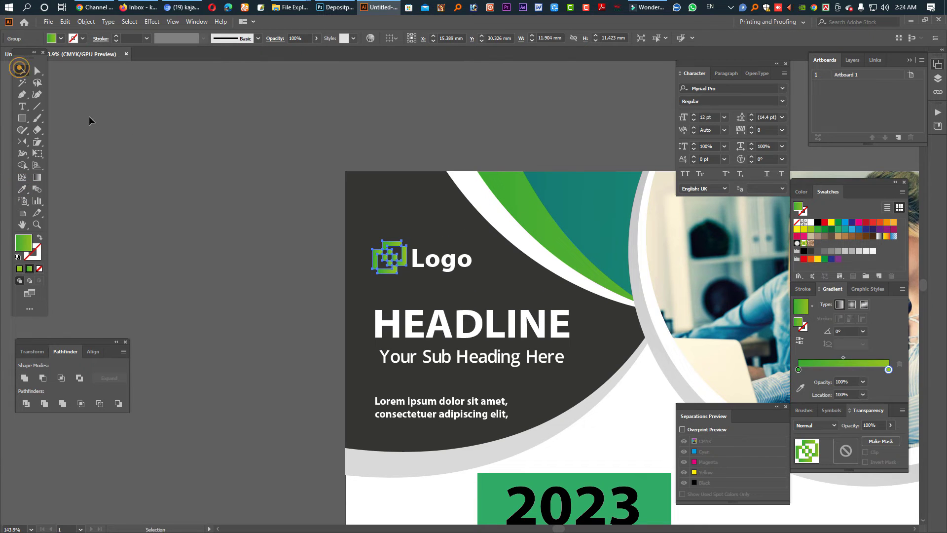
# Enlarge the logo graphic together with the Logo text.
pyautogui.click(395, 279)
pyautogui.click(390, 262)
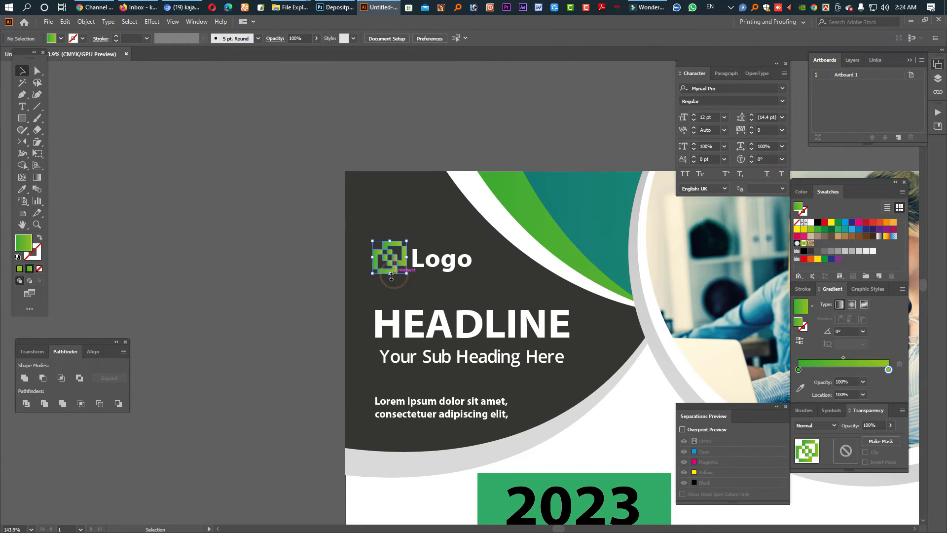
pyautogui.moveTo(407, 273); pyautogui.dragTo(427, 225)
# Color the letters HEAD of the HEADLINE text lime green.
pyautogui.click(429, 254)
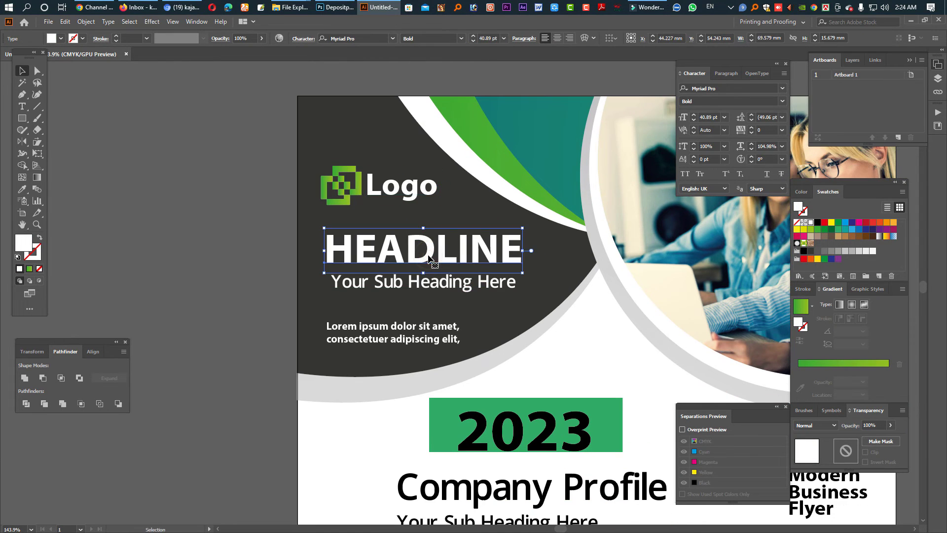
pyautogui.doubleClick(428, 253)
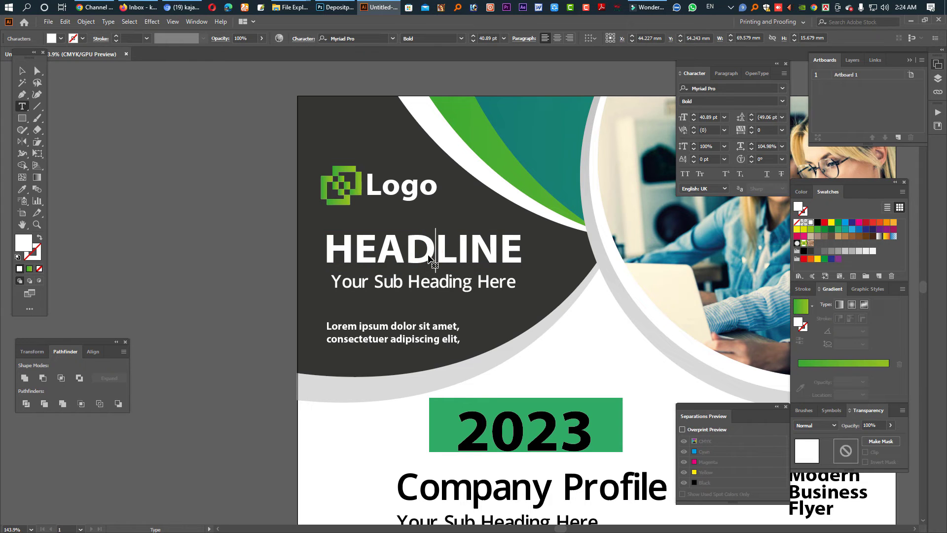
pyautogui.moveTo(429, 249); pyautogui.dragTo(321, 247)
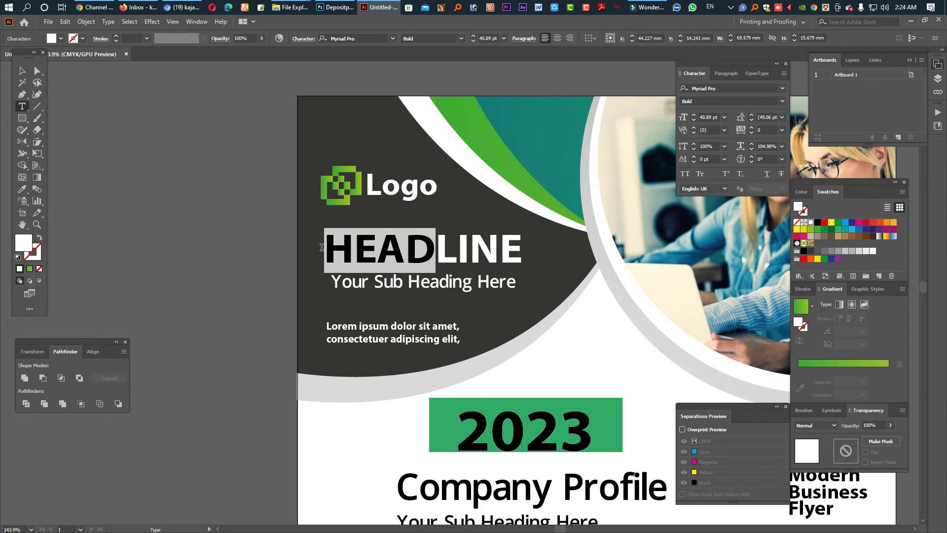
pyautogui.click(803, 230)
pyautogui.press('Escape')
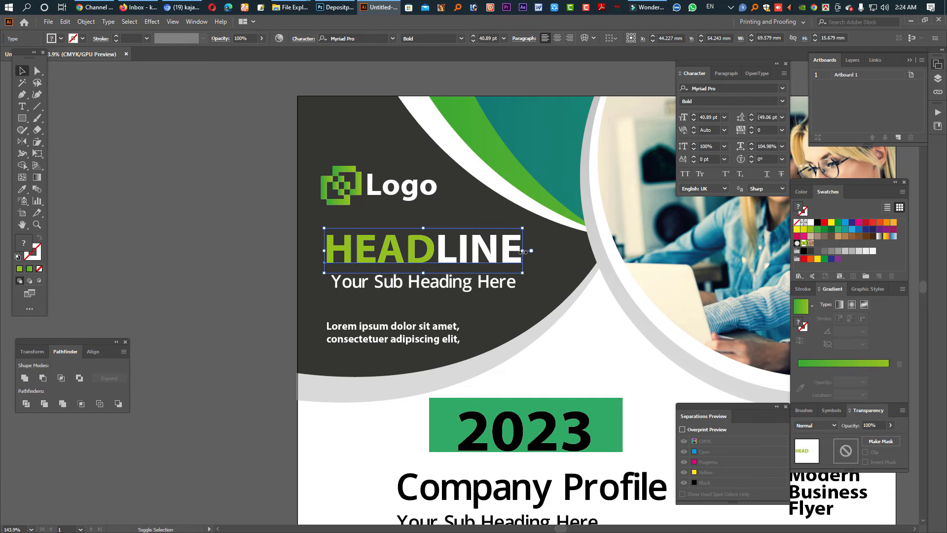
# Enlarge the HEADLINE text, move it and the subheading down, and line up the subheading's start with the headline.
pyautogui.moveTo(524, 252); pyautogui.dragTo(550, 251)
pyautogui.keyDown('shift'); pyautogui.click(467, 285); pyautogui.keyUp('shift')
pyautogui.moveTo(467, 286); pyautogui.dragTo(467, 297)
pyautogui.click(252, 296)
pyautogui.moveTo(367, 296); pyautogui.dragTo(364, 296)
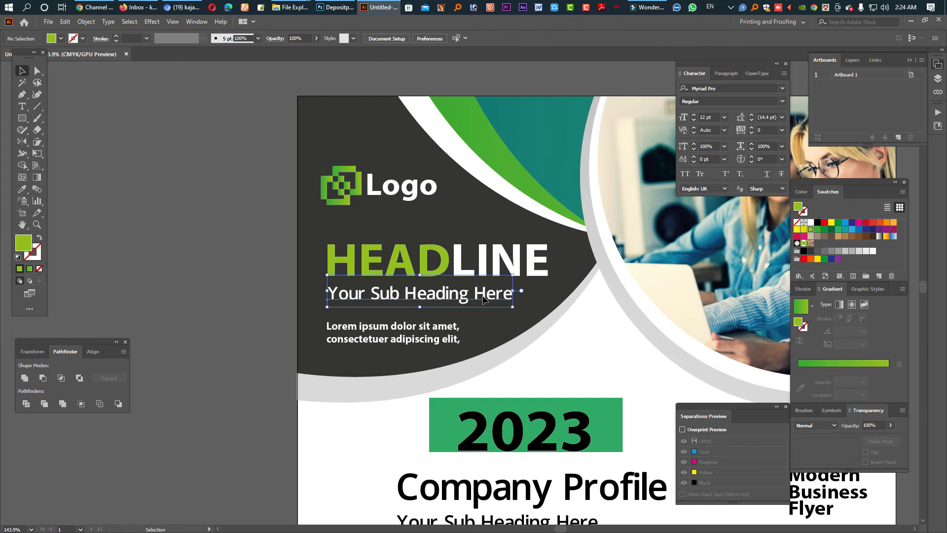
# Enlarge the subheading to about 77 mm wide to match the headline, and clear its font name.
pyautogui.moveTo(513, 294); pyautogui.dragTo(550, 292)
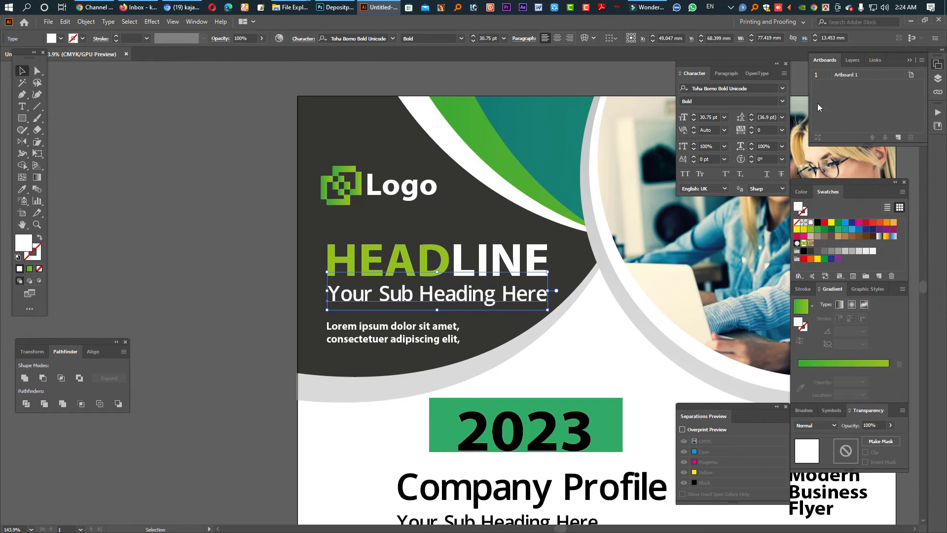
pyautogui.click(735, 88)
pyautogui.press('BackSpace')
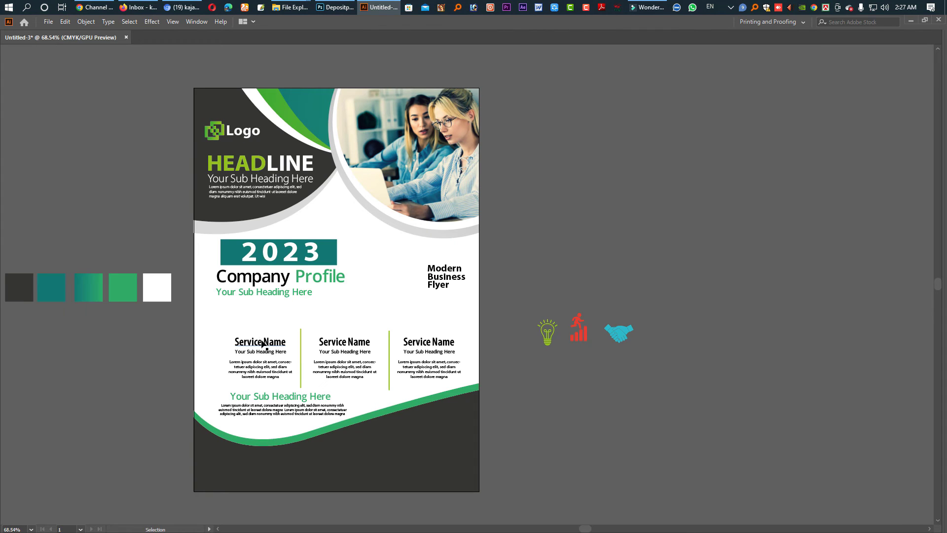
# Color the word Service in the first Service Name title with the solid green of the sample squares.
pyautogui.click(261, 343)
pyautogui.press('Tab')
pyautogui.doubleClick(262, 342)
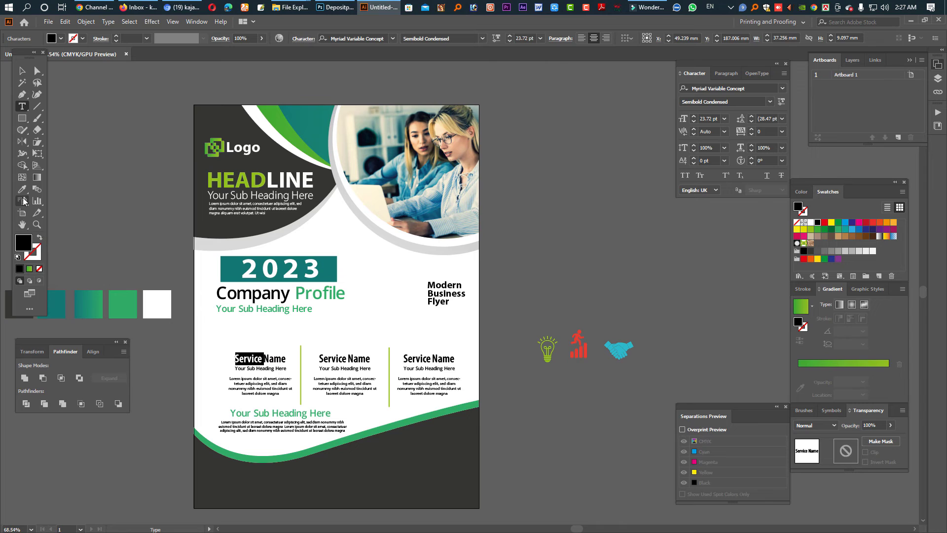
pyautogui.click(23, 189)
pyautogui.click(131, 304)
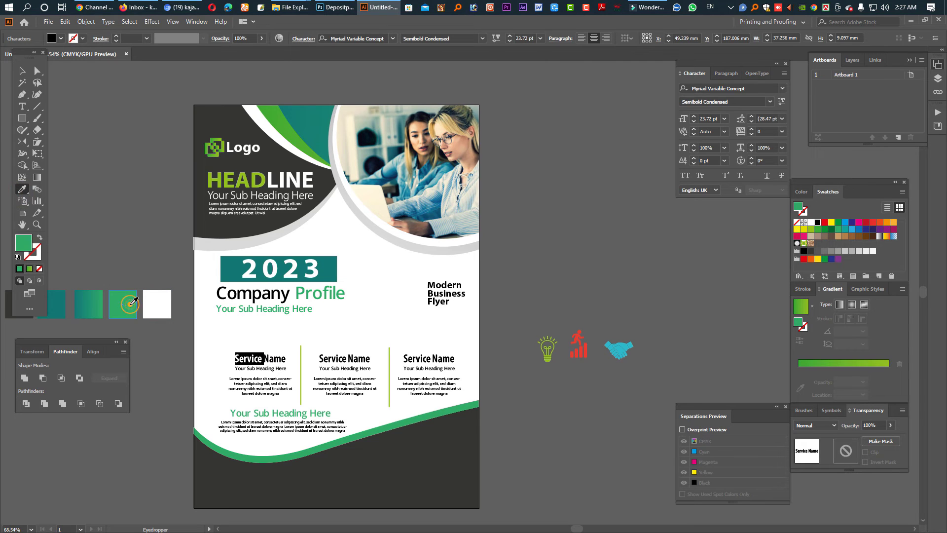
# Color the word Service in the middle Service Name title with the same solid green.
pyautogui.click(22, 106)
pyautogui.click(344, 359)
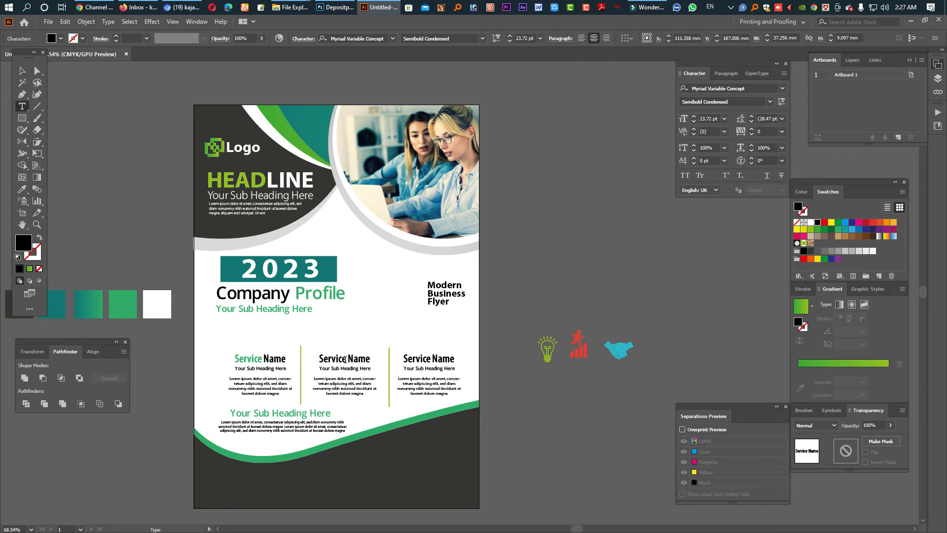
pyautogui.doubleClick(344, 359)
pyautogui.click(22, 189)
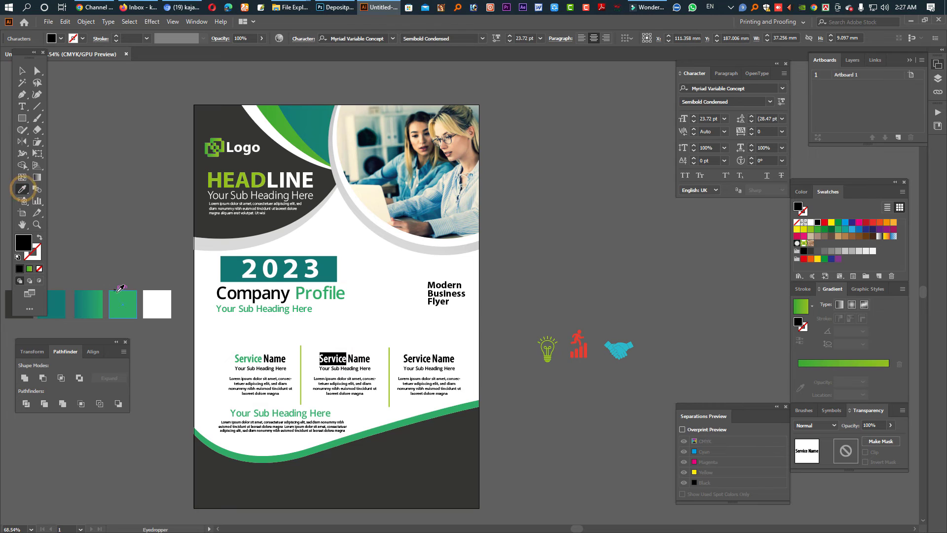
pyautogui.click(121, 301)
# Color the word Service in the third Service Name title with the same solid green.
pyautogui.click(37, 70)
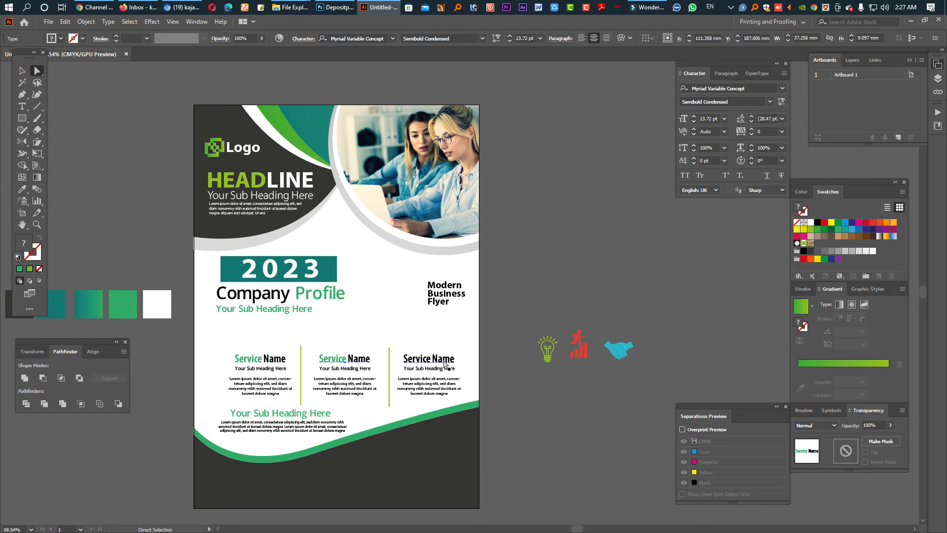
pyautogui.doubleClick(431, 361)
pyautogui.hotkey('ctrl', 'shift', 'Left')
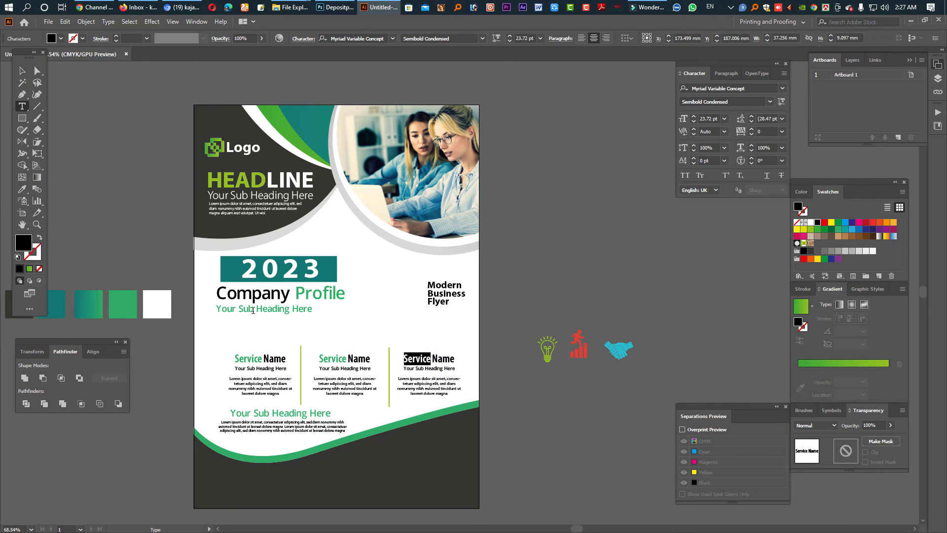
pyautogui.click(22, 189)
pyautogui.click(121, 301)
# Draw a circle about 20 mm across above the first service title and fill it with the teal sample color.
pyautogui.press('l')
pyautogui.moveTo(248, 325); pyautogui.dragTo(277, 353)
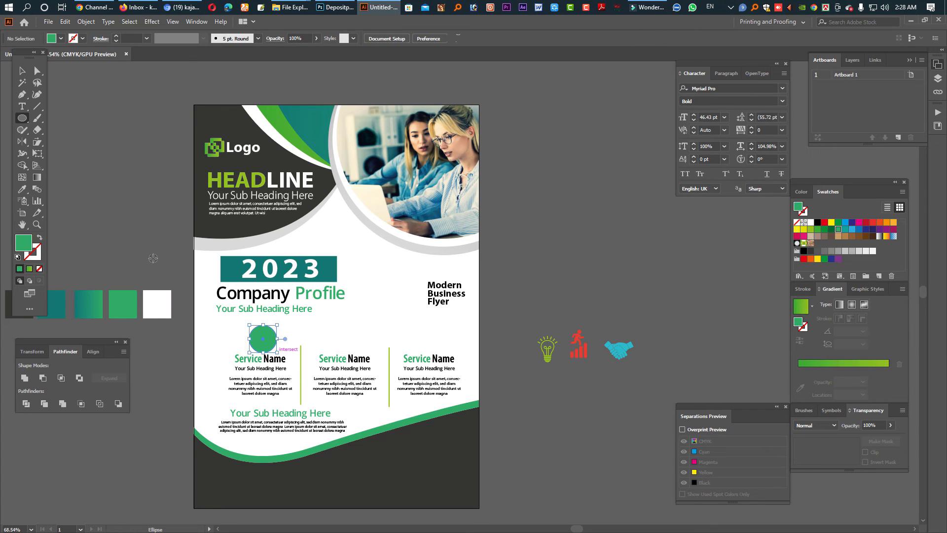
pyautogui.click(22, 189)
pyautogui.click(63, 288)
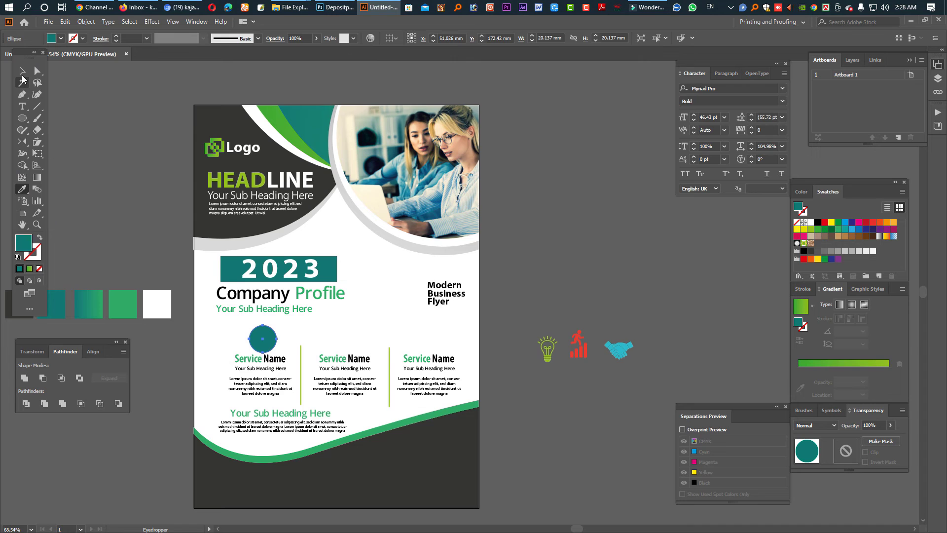
# Shrink the teal circle to about 18 mm and make a concentric copy behind it about 23 mm across.
pyautogui.click(22, 70)
pyautogui.click(249, 359)
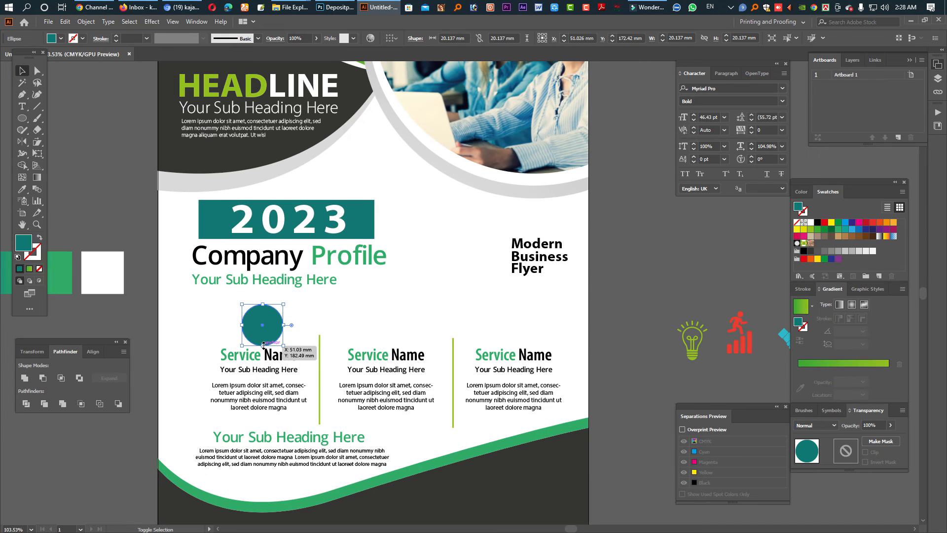
pyautogui.moveTo(263, 344); pyautogui.dragTo(263, 340)
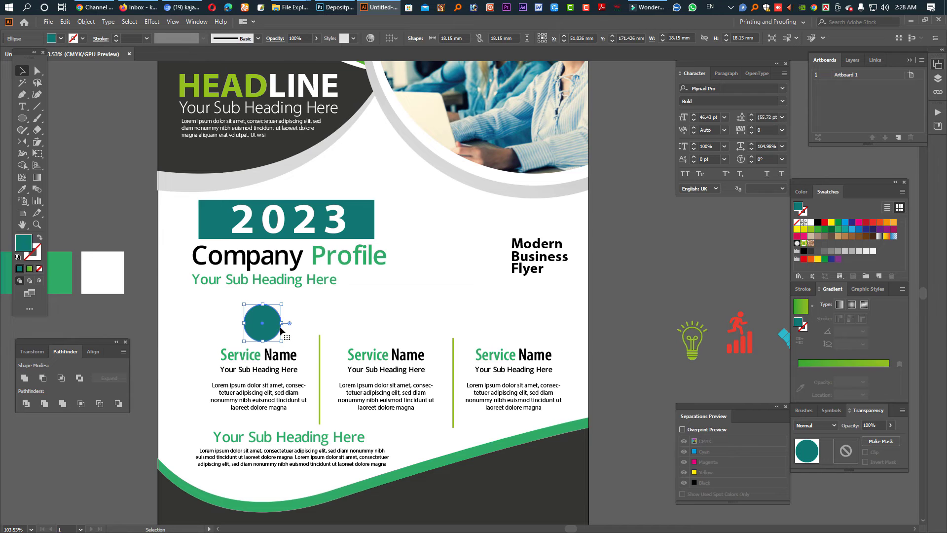
pyautogui.moveTo(280, 327); pyautogui.dragTo(285, 327)
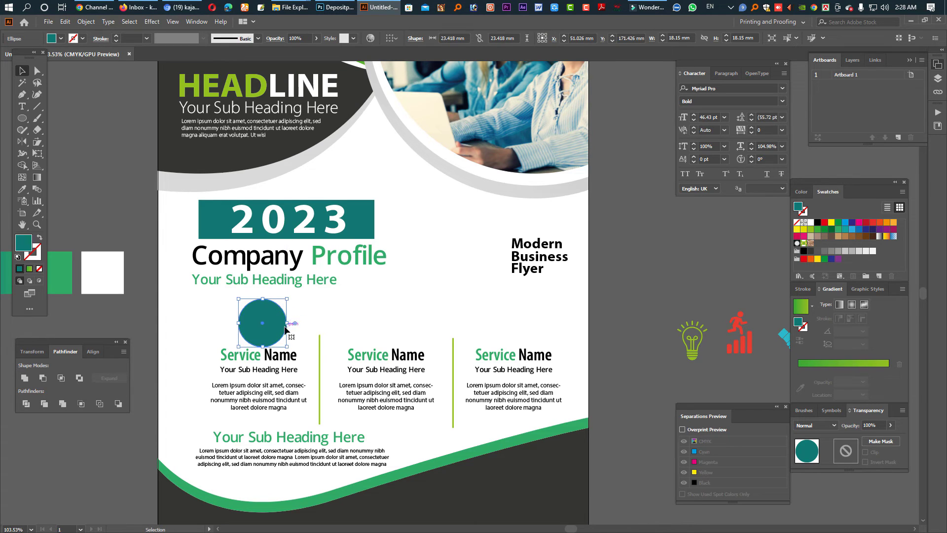
# Fill the larger circle with the teal-to-green gradient of the sample square.
pyautogui.moveTo(74, 218); pyautogui.dragTo(165, 225)
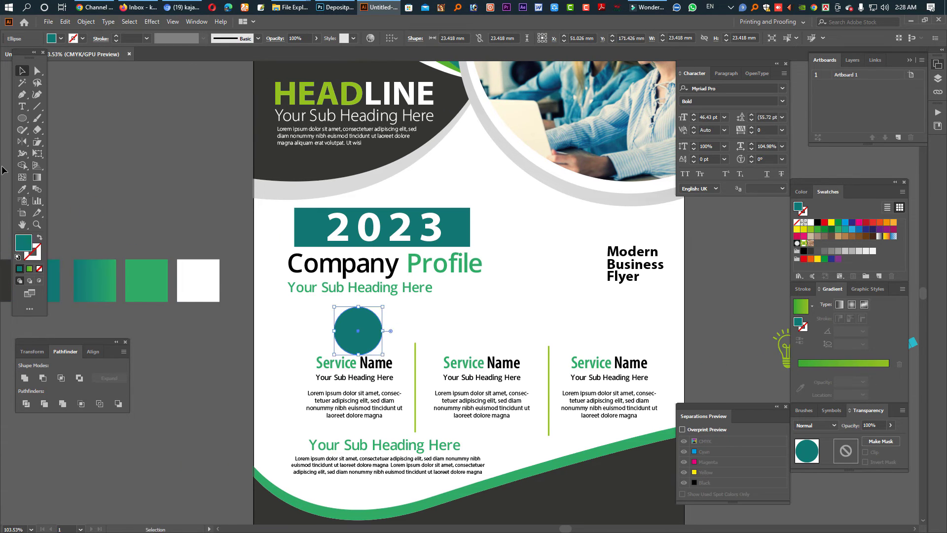
pyautogui.click(22, 189)
pyautogui.click(87, 289)
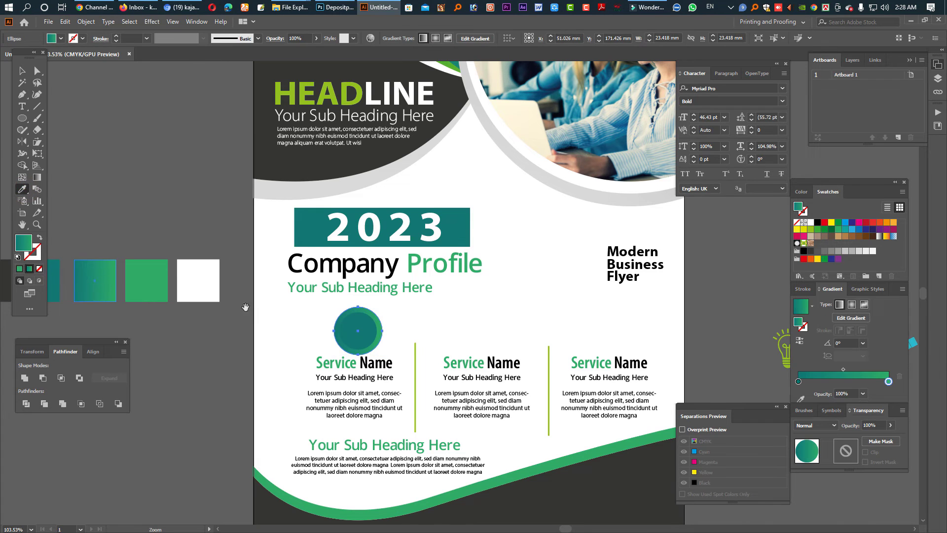
# Change the starting color of the larger circle's gradient to the lime green of the word HEAD.
pyautogui.moveTo(192, 307); pyautogui.dragTo(93, 308)
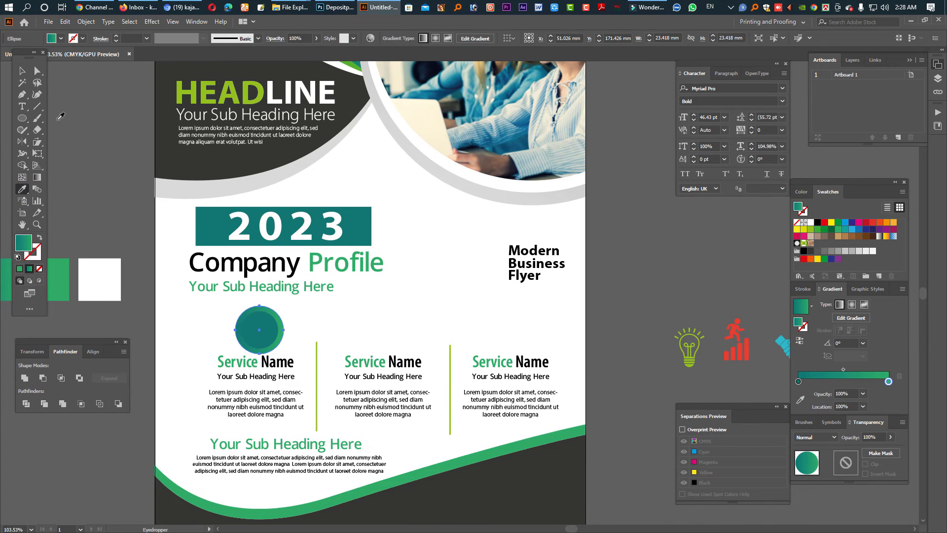
pyautogui.doubleClick(798, 382)
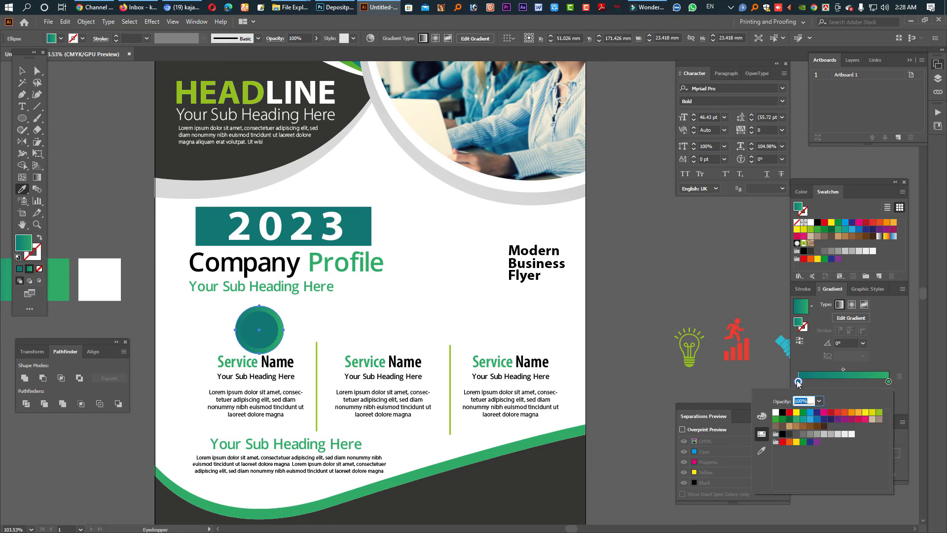
pyautogui.click(762, 453)
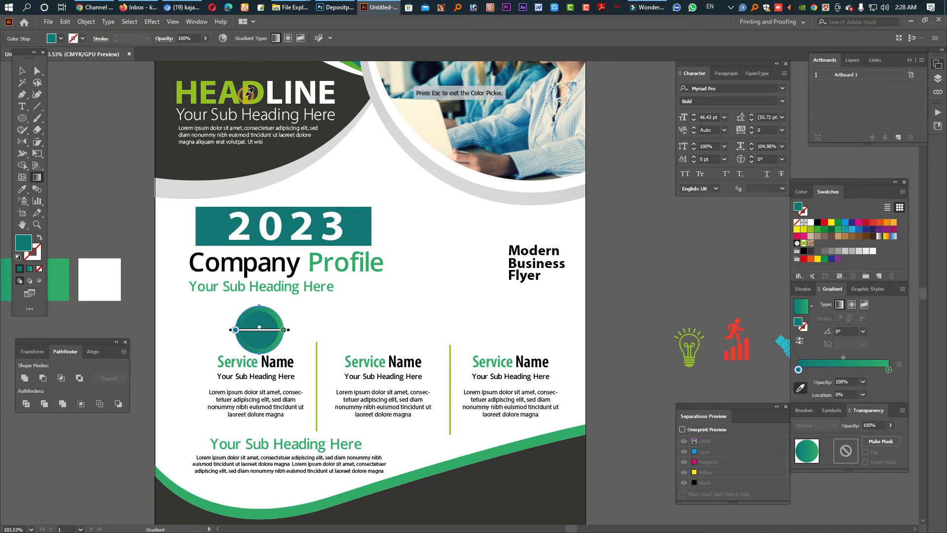
pyautogui.click(247, 95)
pyautogui.click(21, 71)
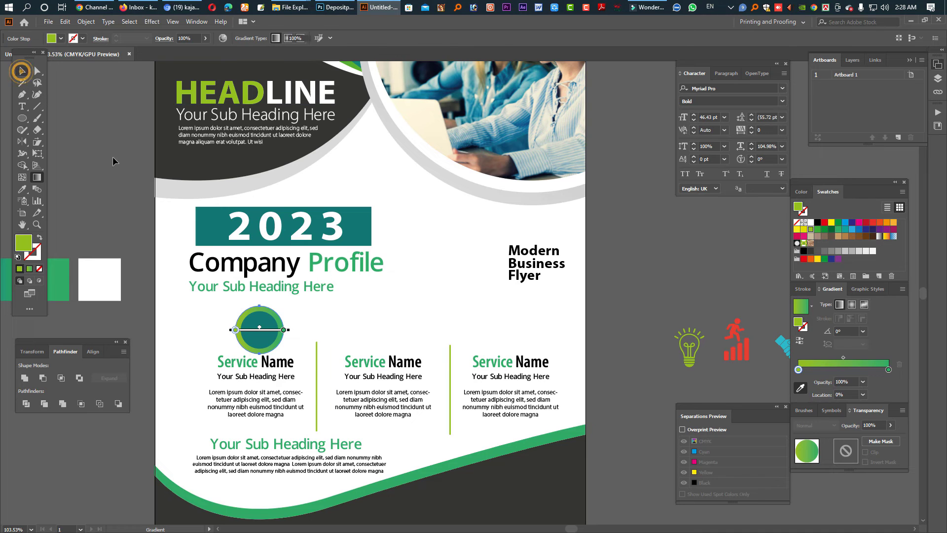
# Give the inner teal circle a white 1 pt outline and enlarge it from its center to about 19.5 mm across.
pyautogui.click(246, 323)
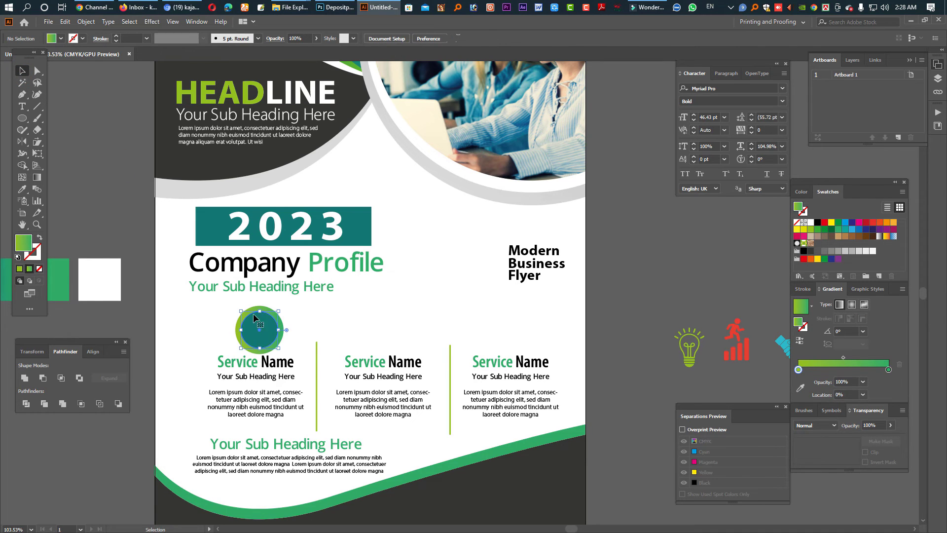
pyautogui.click(37, 253)
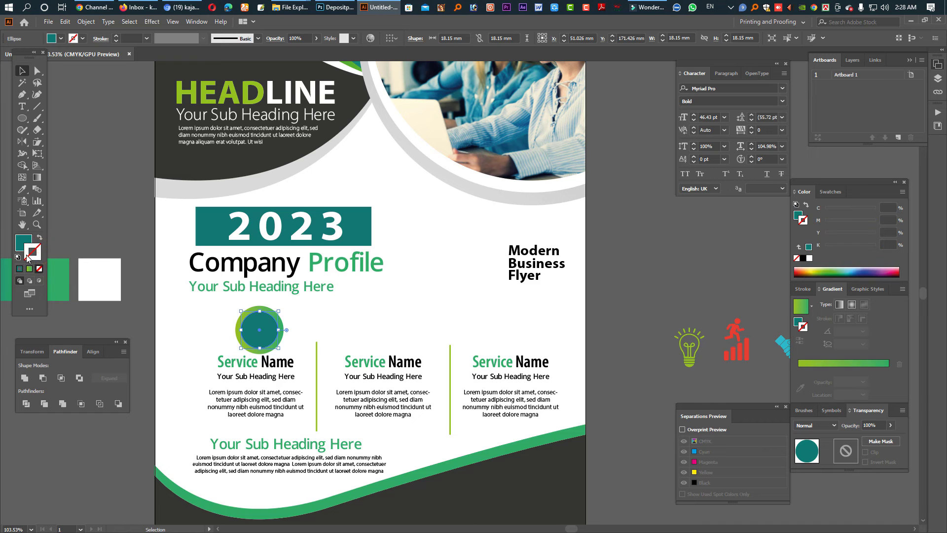
pyautogui.click(809, 259)
pyautogui.moveTo(241, 307)
pyautogui.mouseDown()
pyautogui.moveTo(423, 376)
pyautogui.moveTo(388, 392)
pyautogui.mouseUp()
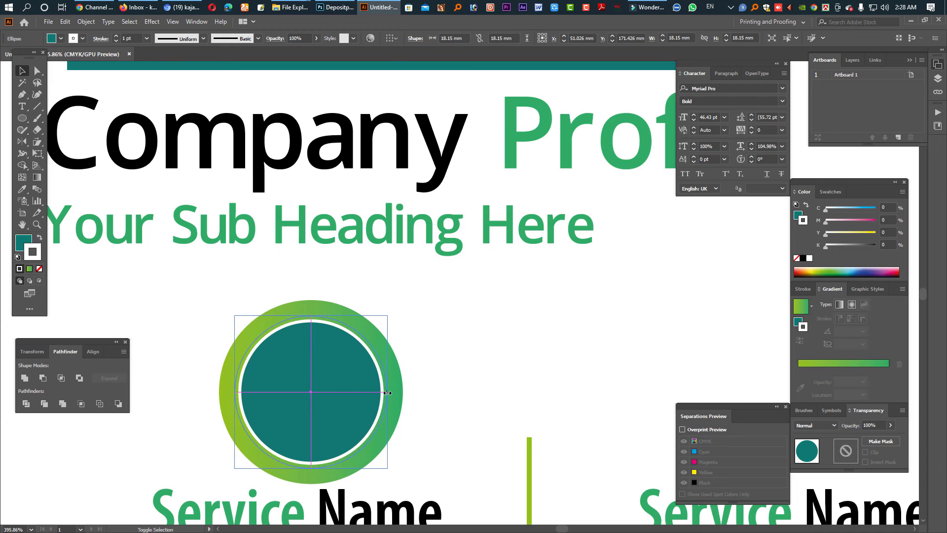
# Center the light bulb icon in the circular badge above the first service title and fill it white.
pyautogui.scroll(-5, 388, 392)
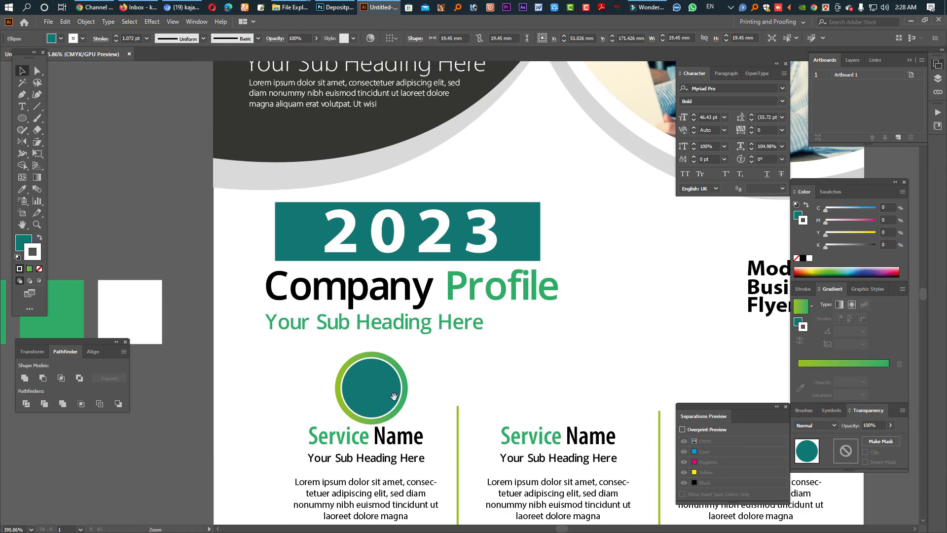
pyautogui.press('Tab')
pyautogui.moveTo(281, 343); pyautogui.dragTo(242, 332)
pyautogui.press('Tab')
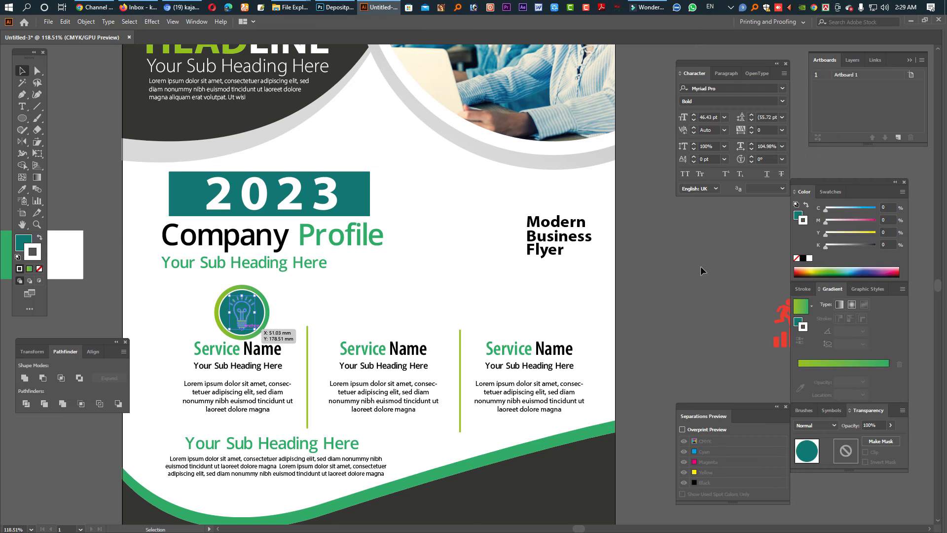
pyautogui.click(798, 213)
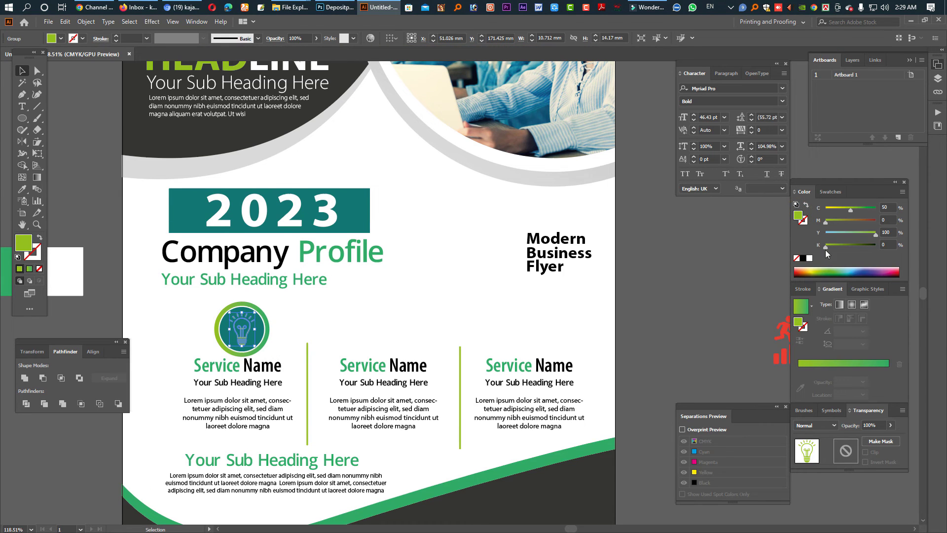
pyautogui.click(291, 338)
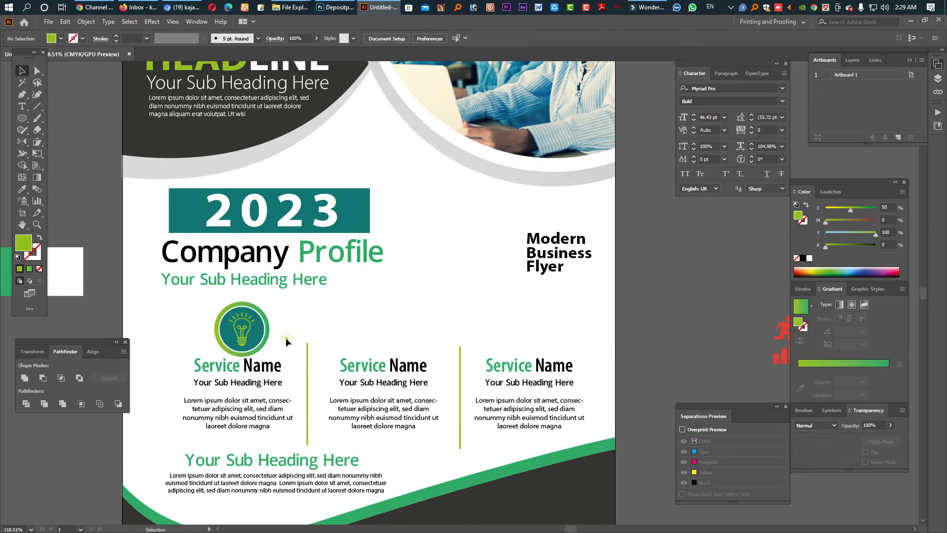
pyautogui.click(253, 337)
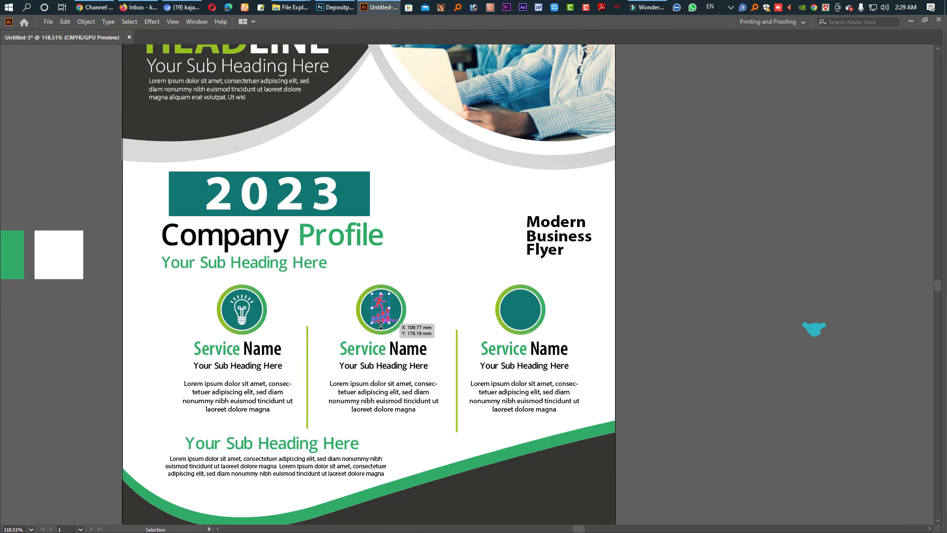
# Fill the running-figure chart icon in the second badge white and place the handshake icon, also white, in the third badge.
pyautogui.press('Tab')
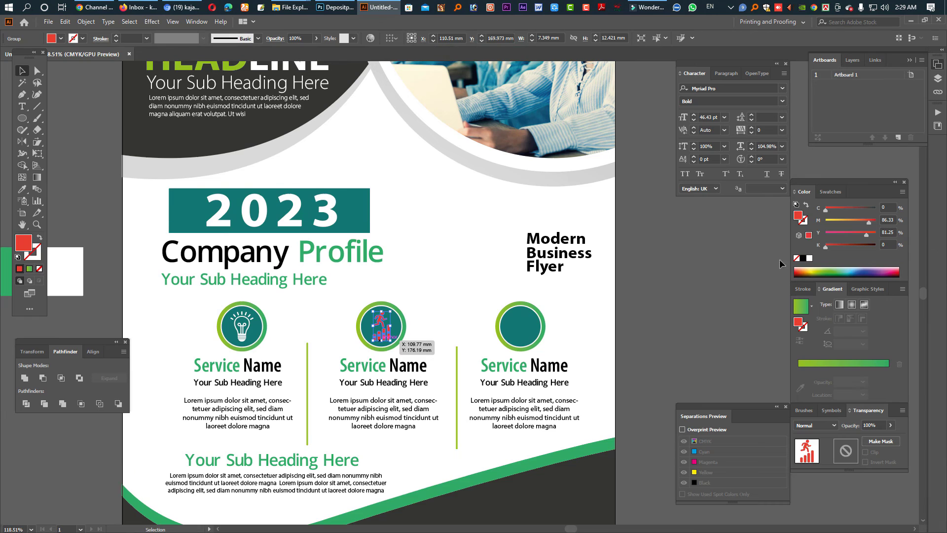
pyautogui.click(810, 259)
pyautogui.press('Tab')
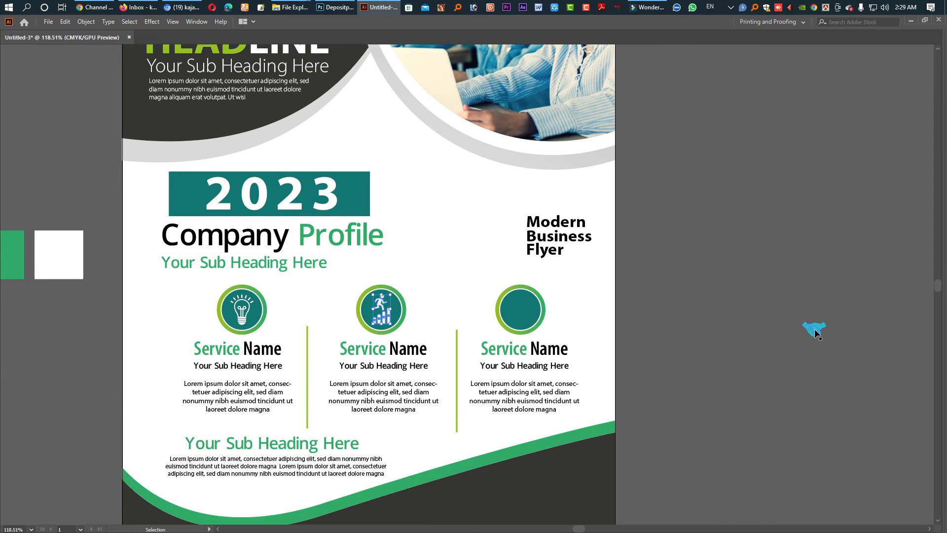
pyautogui.moveTo(815, 334); pyautogui.dragTo(537, 302)
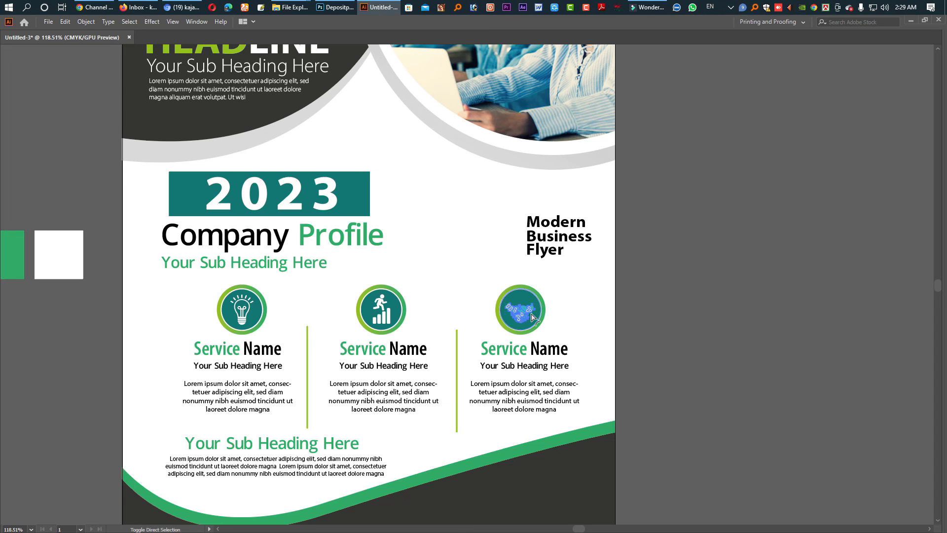
pyautogui.press('Tab')
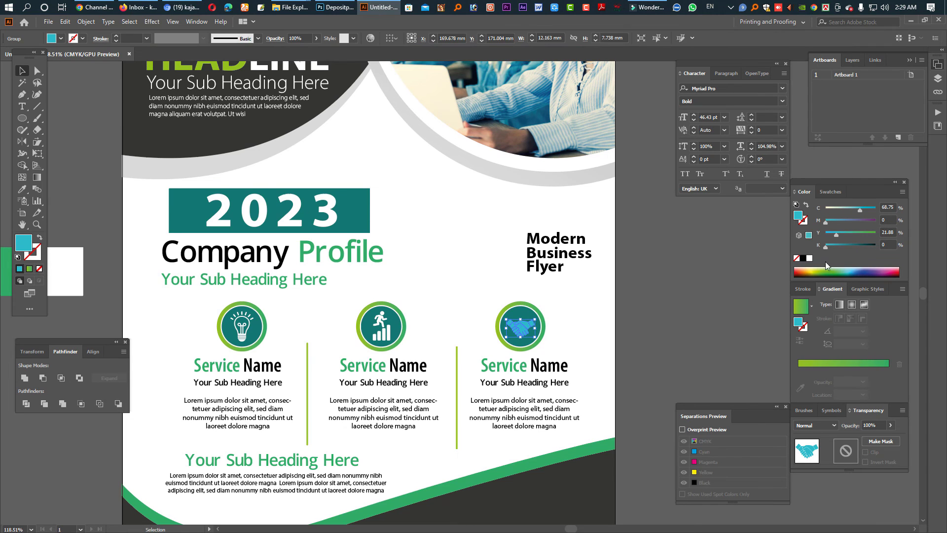
pyautogui.click(810, 258)
pyautogui.click(675, 341)
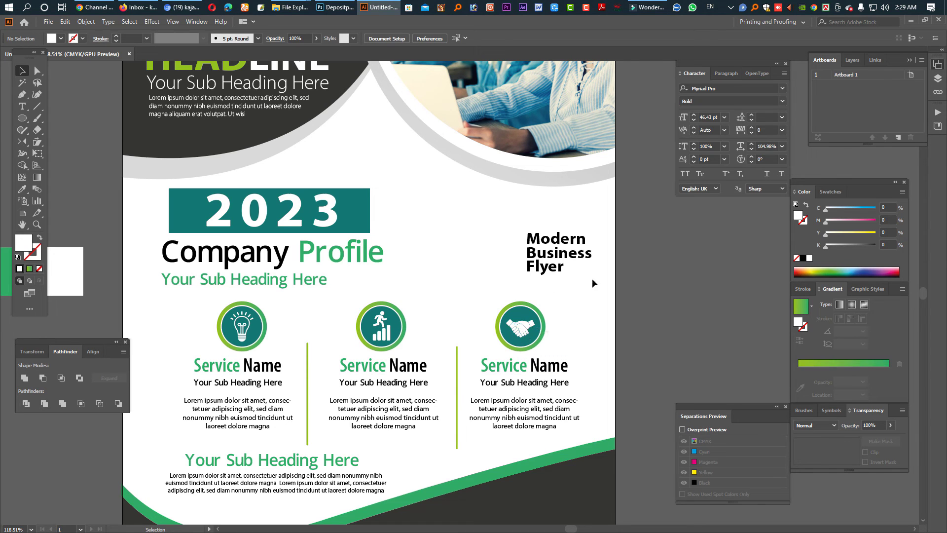
# Set the word Modern in all caps and scale it to about 33 pt to match the width of Business.
pyautogui.scroll(-3, 567, 270)
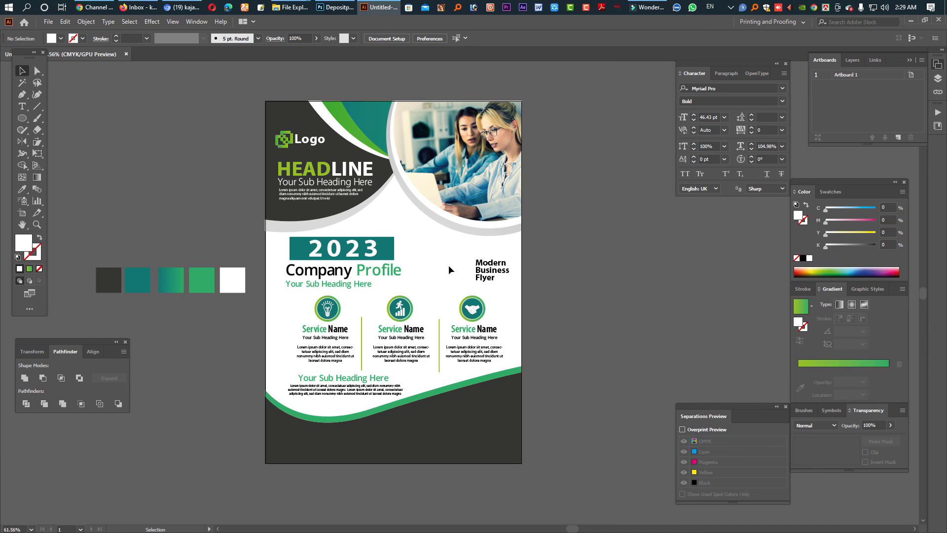
pyautogui.click(492, 269)
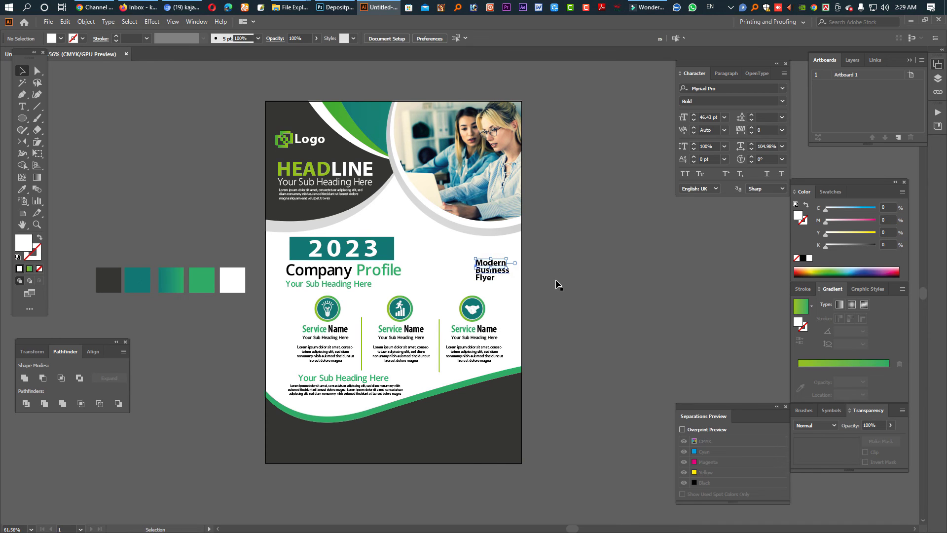
pyautogui.scroll(3, 486, 225)
pyautogui.click(685, 174)
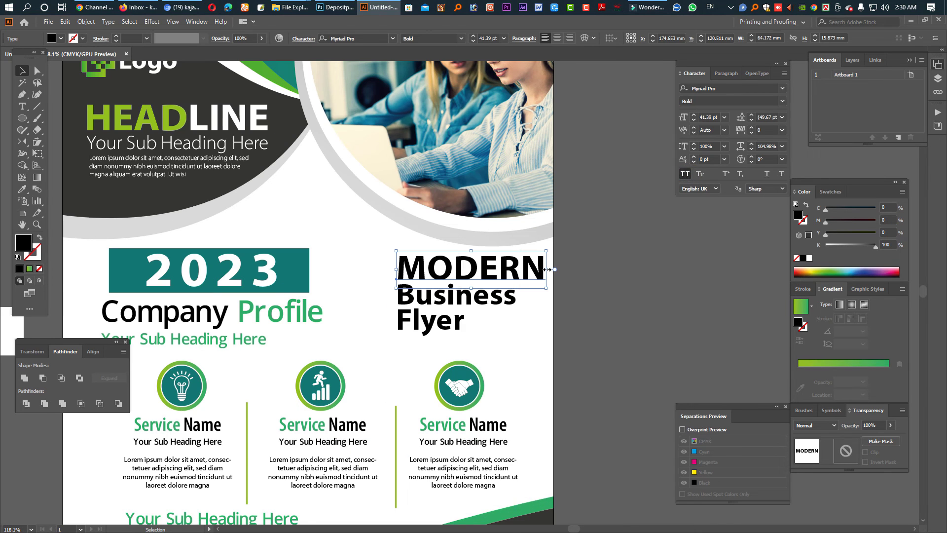
pyautogui.moveTo(548, 270); pyautogui.dragTo(524, 284)
pyautogui.scroll(-2, 472, 289)
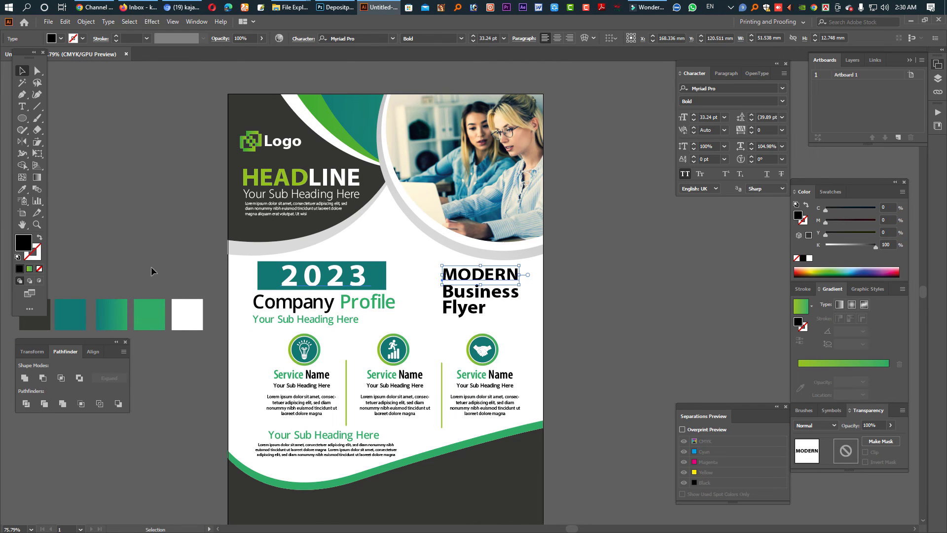
# Color the word MODERN with the solid green of the sample square.
pyautogui.click(23, 191)
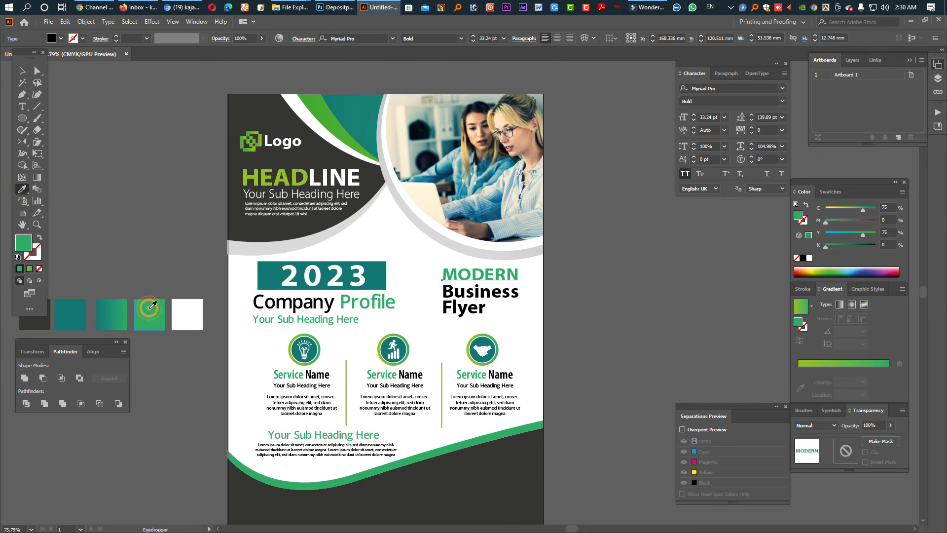
pyautogui.click(143, 310)
pyautogui.click(22, 71)
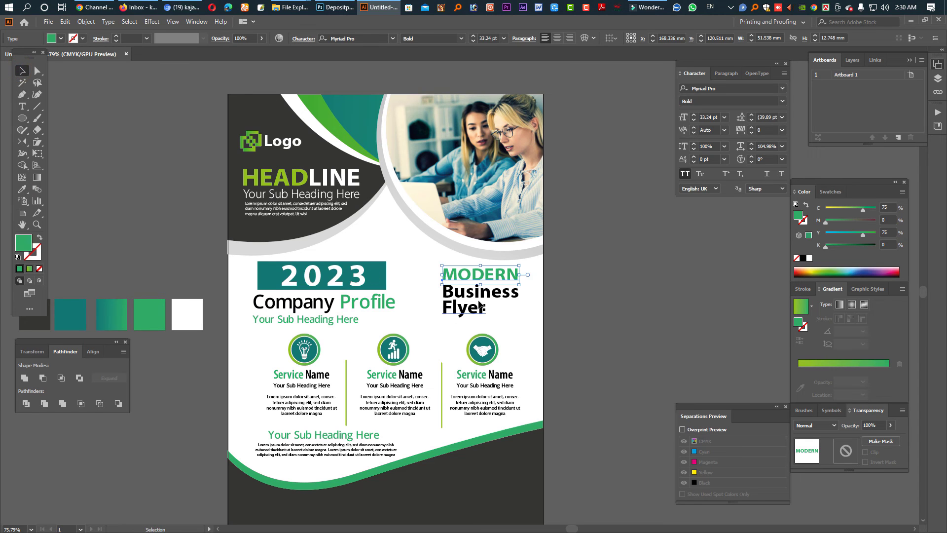
pyautogui.click(479, 298)
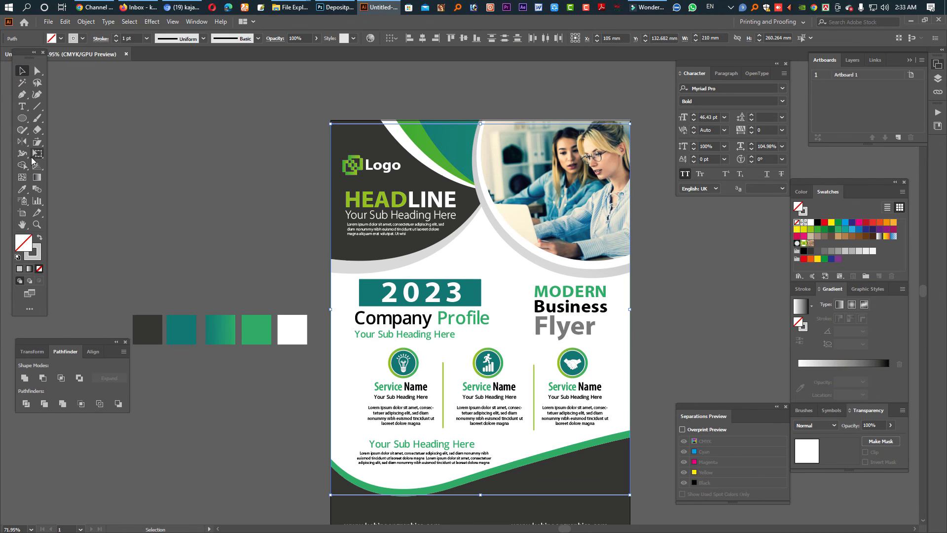
# Blend the horizontal line near the flyer's lower end with the one along its upper edge.
pyautogui.click(37, 189)
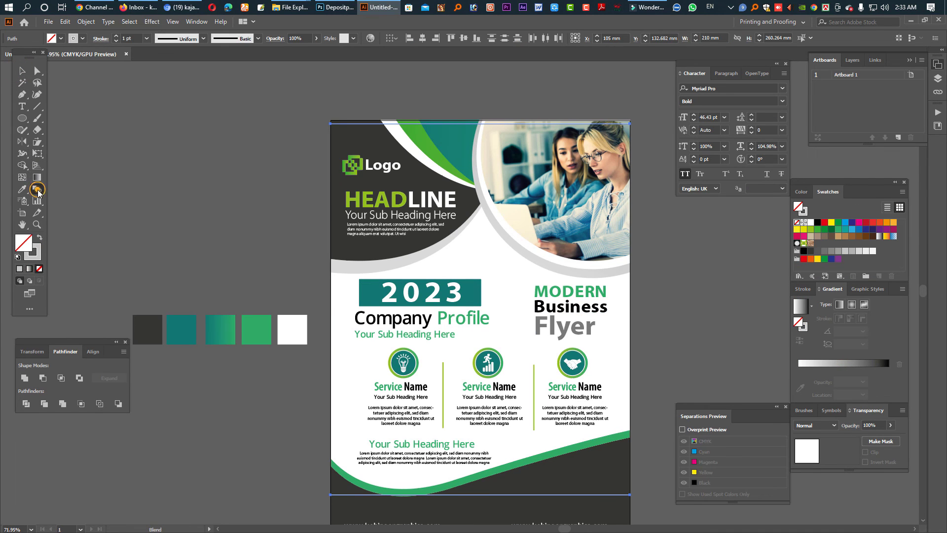
pyautogui.click(454, 498)
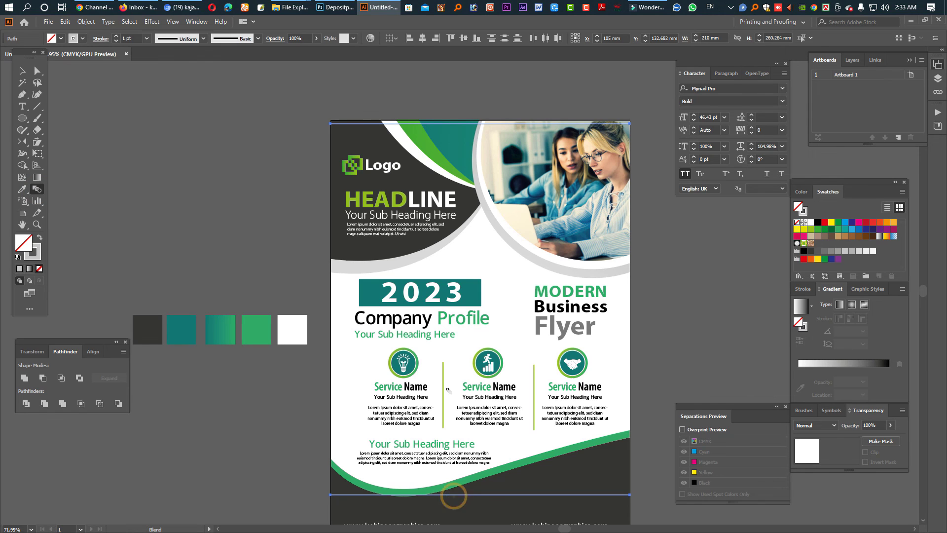
pyautogui.click(455, 126)
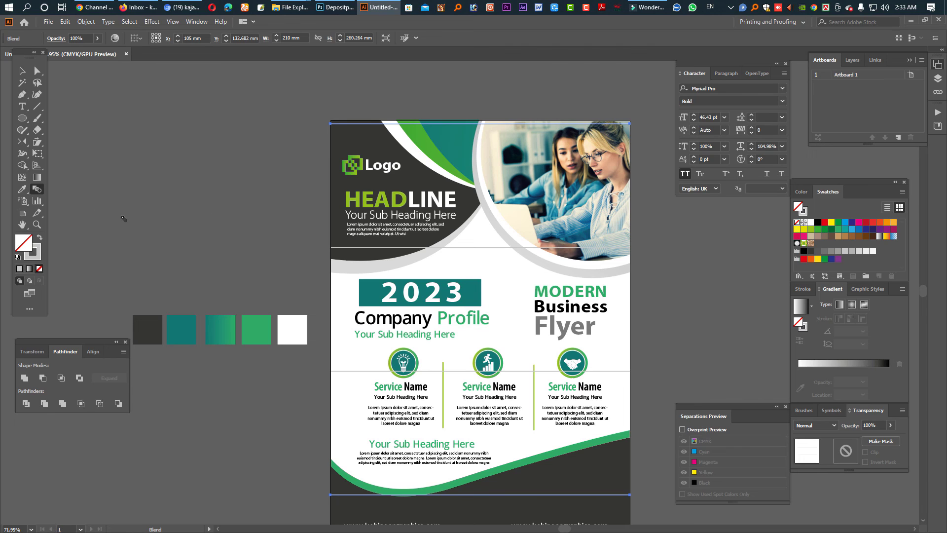
# Set the line blend's spacing to Specified Steps and raise the step count beyond 109 for closely spaced lines.
pyautogui.doubleClick(37, 190)
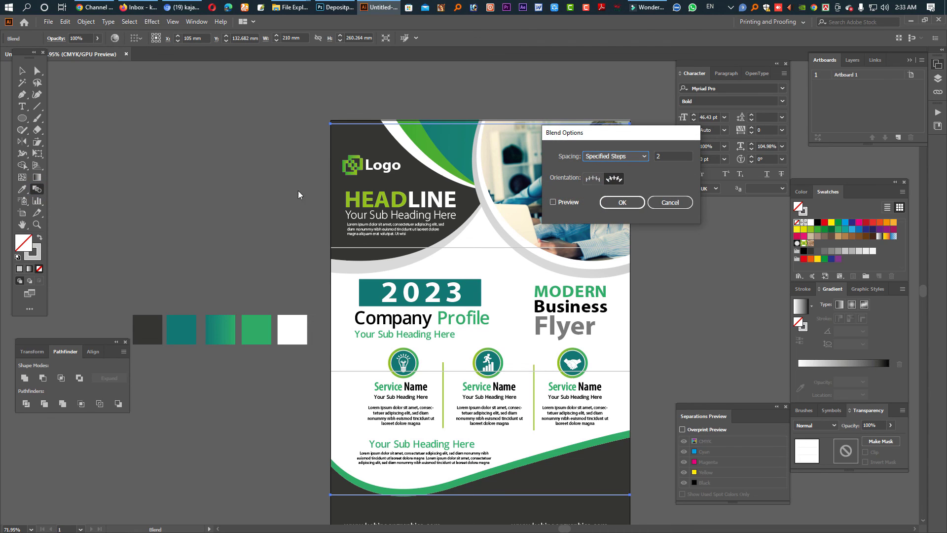
pyautogui.click(563, 203)
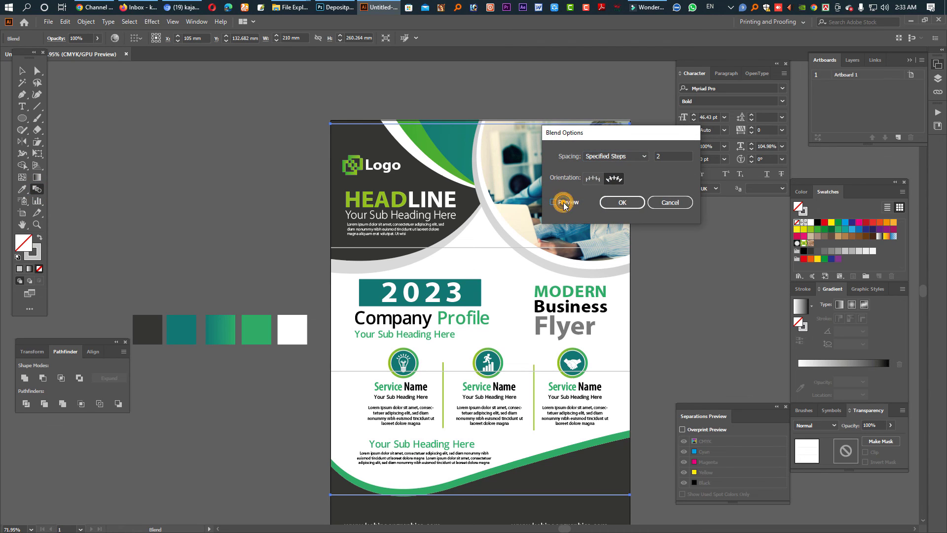
pyautogui.click(634, 156)
pyautogui.click(582, 185)
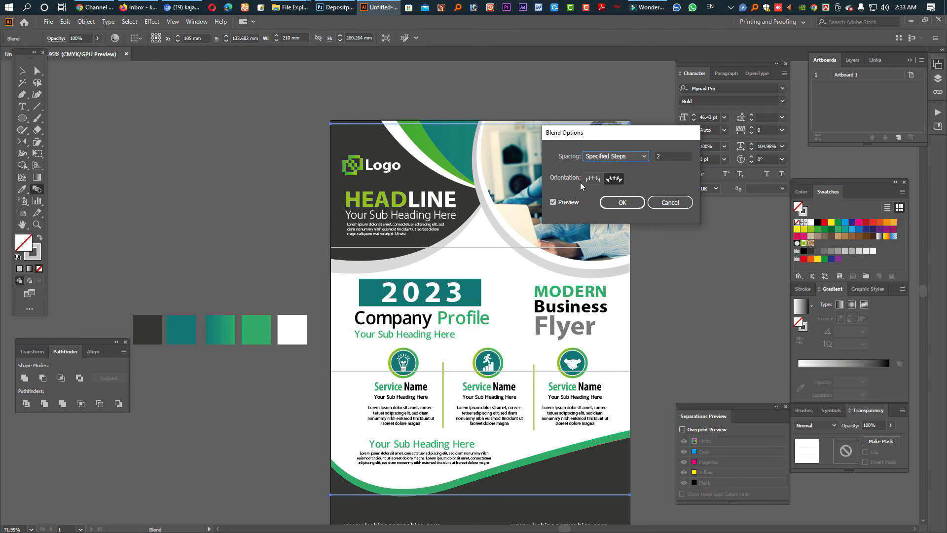
pyautogui.click(671, 156)
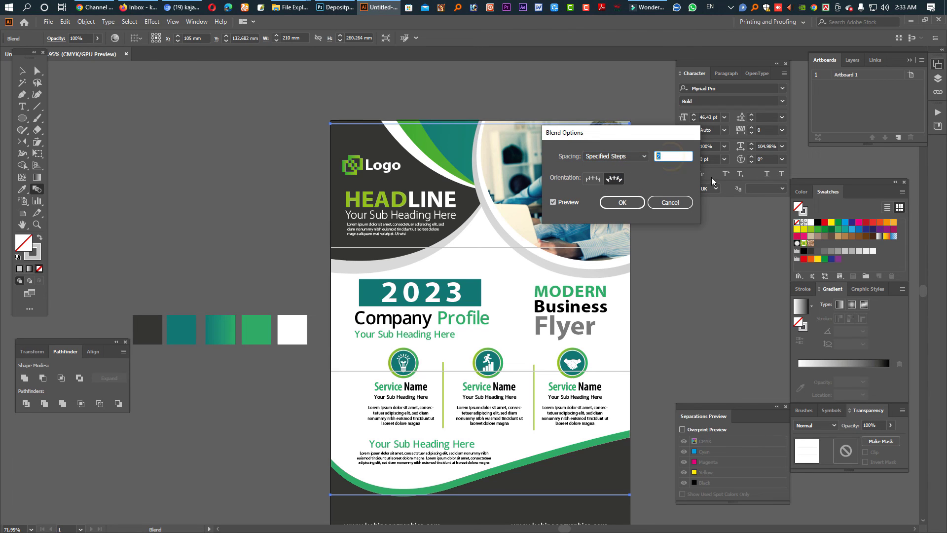
pyautogui.hotkey('shift', 'Up')
pyautogui.hotkey('shift', 'Up')
pyautogui.hotkey('shift', 'Up')
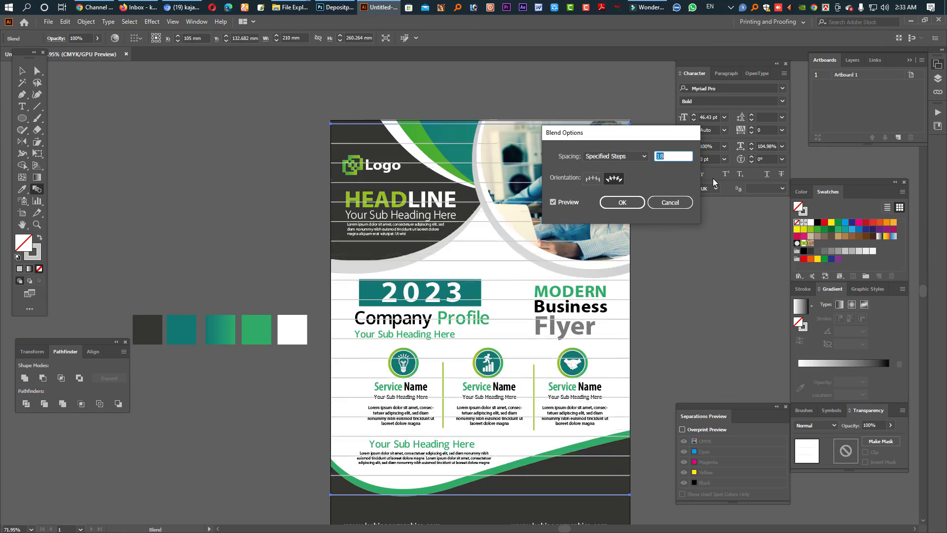
pyautogui.press('Up')
pyautogui.press('Up')
pyautogui.press('Up')
pyautogui.press('Up')
pyautogui.press('Up')
pyautogui.press('Up')
pyautogui.press('Up')
pyautogui.press('Up')
pyautogui.press('Up')
pyautogui.press('Up')
pyautogui.press('Up')
pyautogui.press('Up')
pyautogui.press('Up')
pyautogui.press('Up')
pyautogui.press('Up')
pyautogui.press('Up')
pyautogui.press('Up')
pyautogui.press('Up')
pyautogui.press('Up')
pyautogui.press('Up')
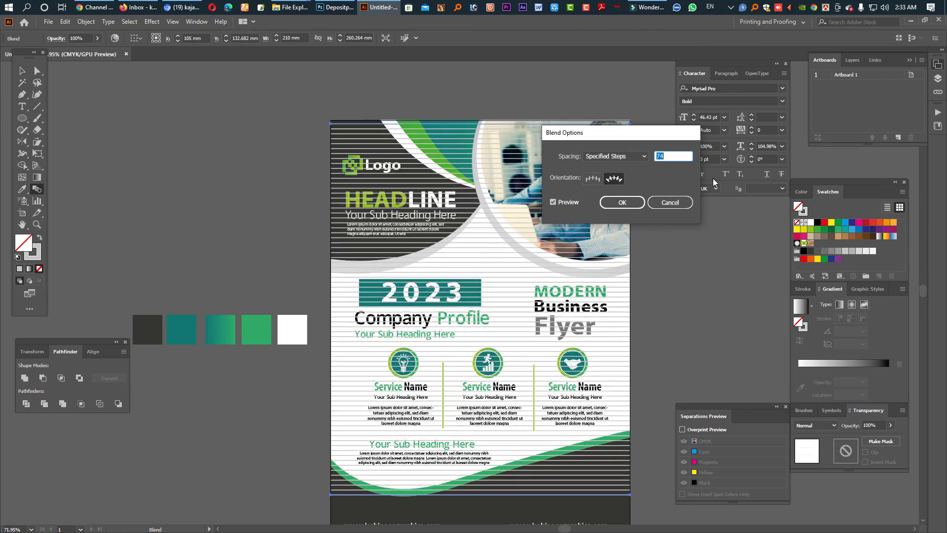
pyautogui.press('Up')
pyautogui.press('Up')
pyautogui.press('Up')
pyautogui.press('Up')
pyautogui.press('Up')
pyautogui.press('Up')
pyautogui.press('Up')
pyautogui.press('Up')
pyautogui.press('Up')
pyautogui.press('Up')
pyautogui.press('Up')
pyautogui.press('Up')
pyautogui.press('Up')
pyautogui.press('Up')
pyautogui.press('Up')
pyautogui.press('Up')
pyautogui.press('Up')
pyautogui.press('Up')
pyautogui.press('Up')
pyautogui.press('Up')
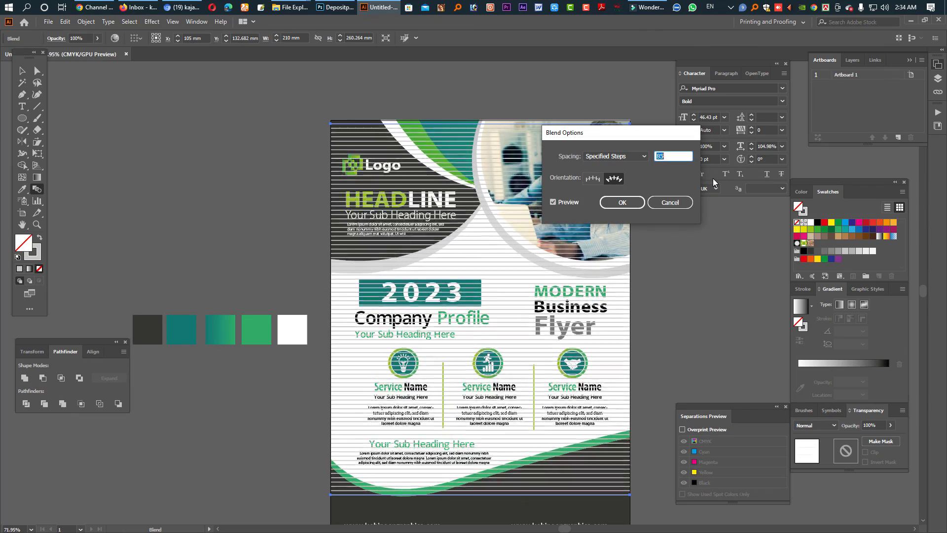
pyautogui.press('Up')
pyautogui.press('Up')
pyautogui.press('Up')
pyautogui.press('Up')
pyautogui.press('Up')
pyautogui.press('Up')
pyautogui.press('Up')
pyautogui.press('Up')
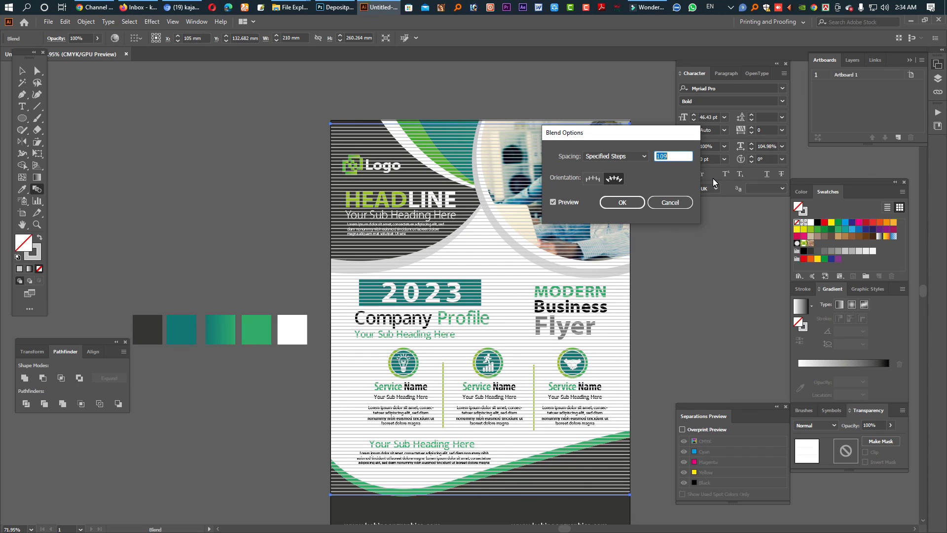
pyautogui.write('15')
pyautogui.click(623, 202)
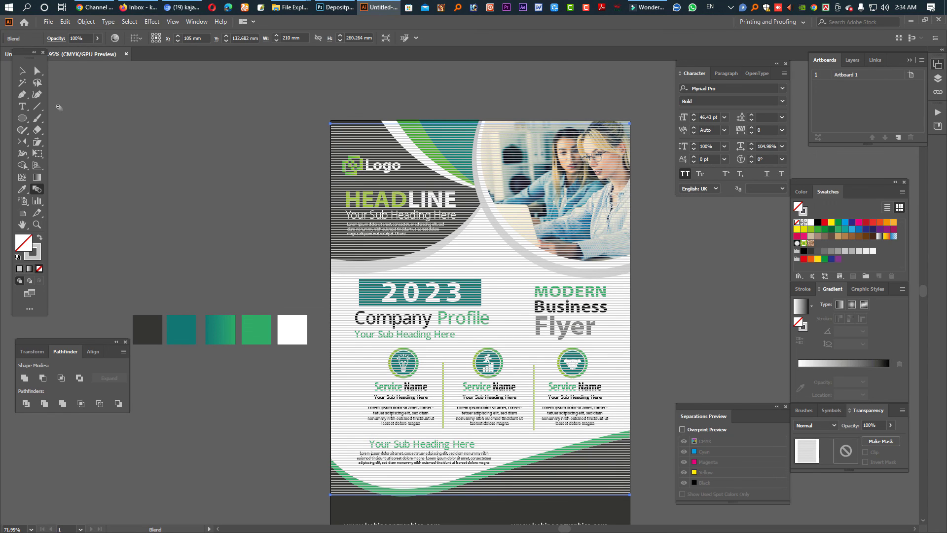
# Send the blended line pattern behind the flyer's header, photo, text and service columns, keeping it above the white background.
pyautogui.click(21, 71)
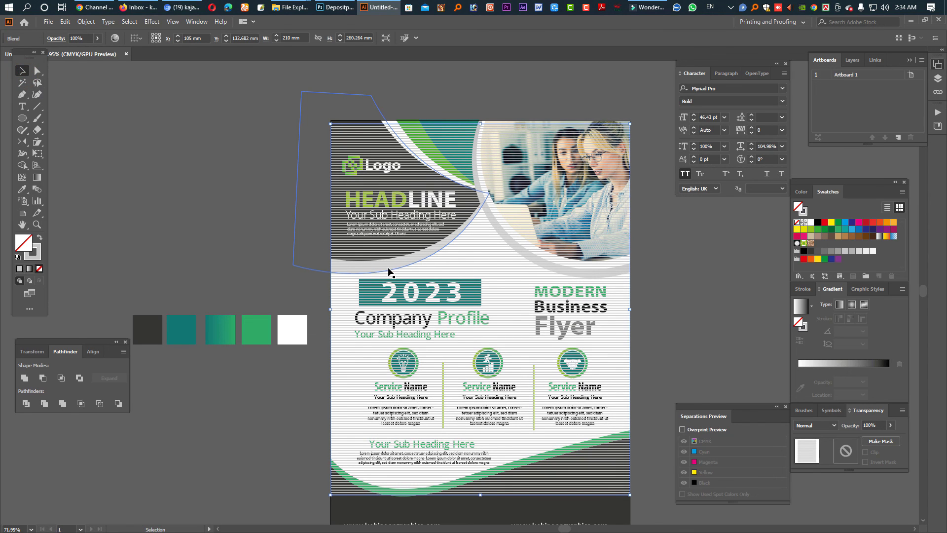
pyautogui.press('ctrl')
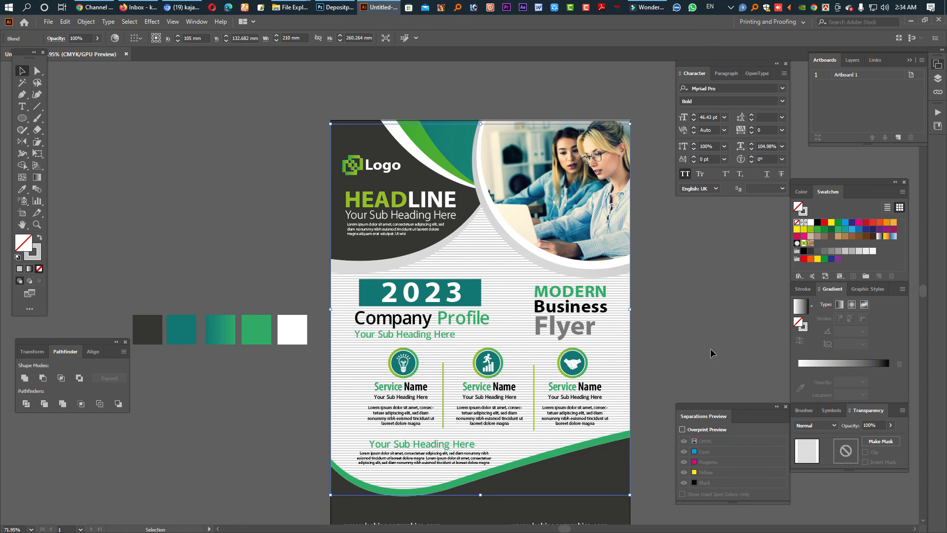
# Lower the opacity of the blended line pattern so that it becomes a faint background texture.
pyautogui.moveTo(486, 267); pyautogui.dragTo(669, 373)
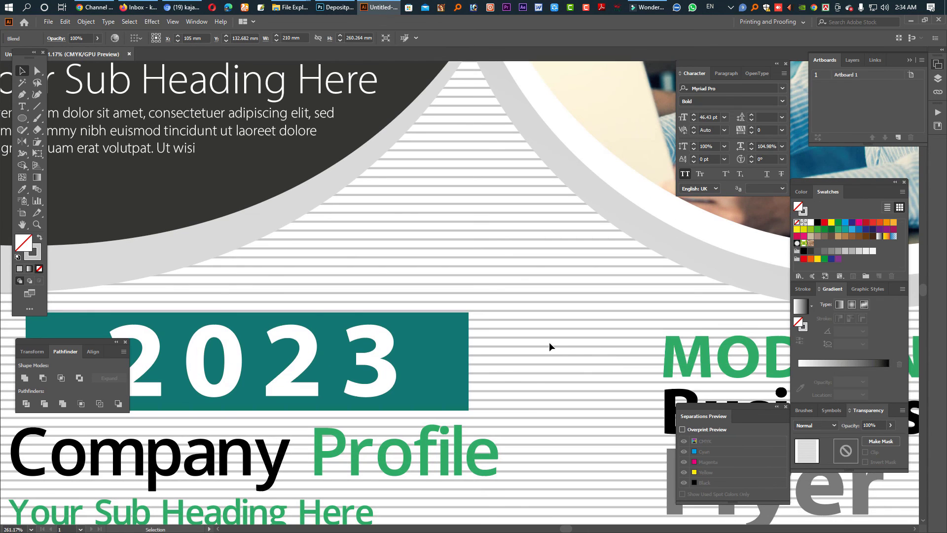
pyautogui.click(803, 289)
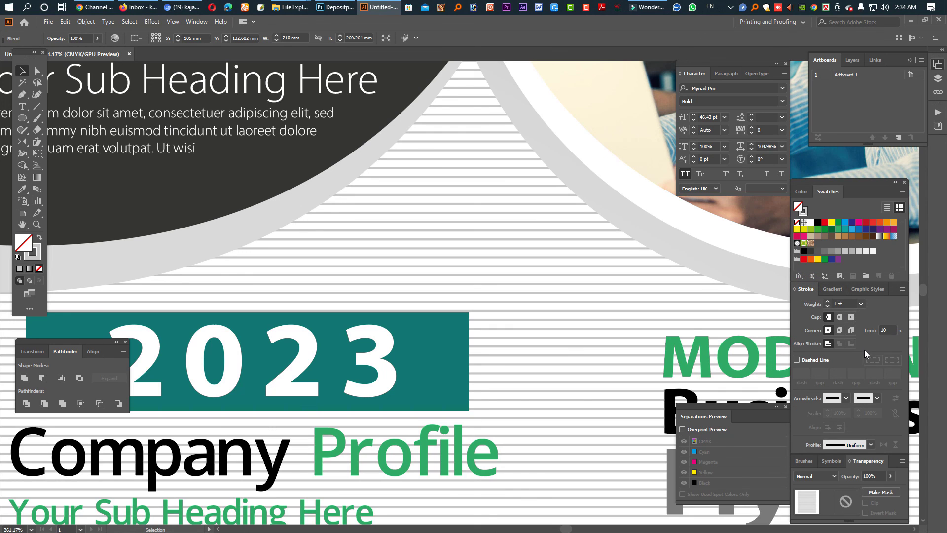
pyautogui.click(873, 476)
pyautogui.write('2')
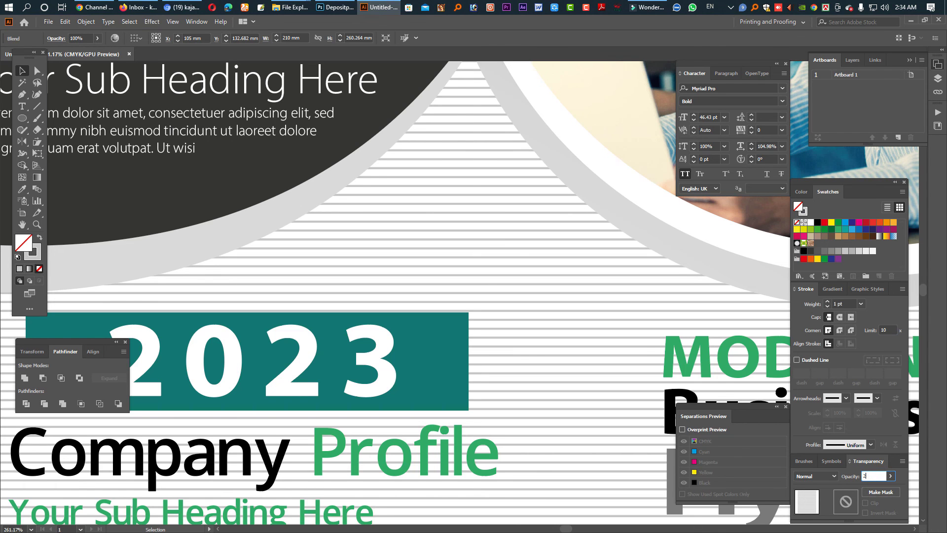